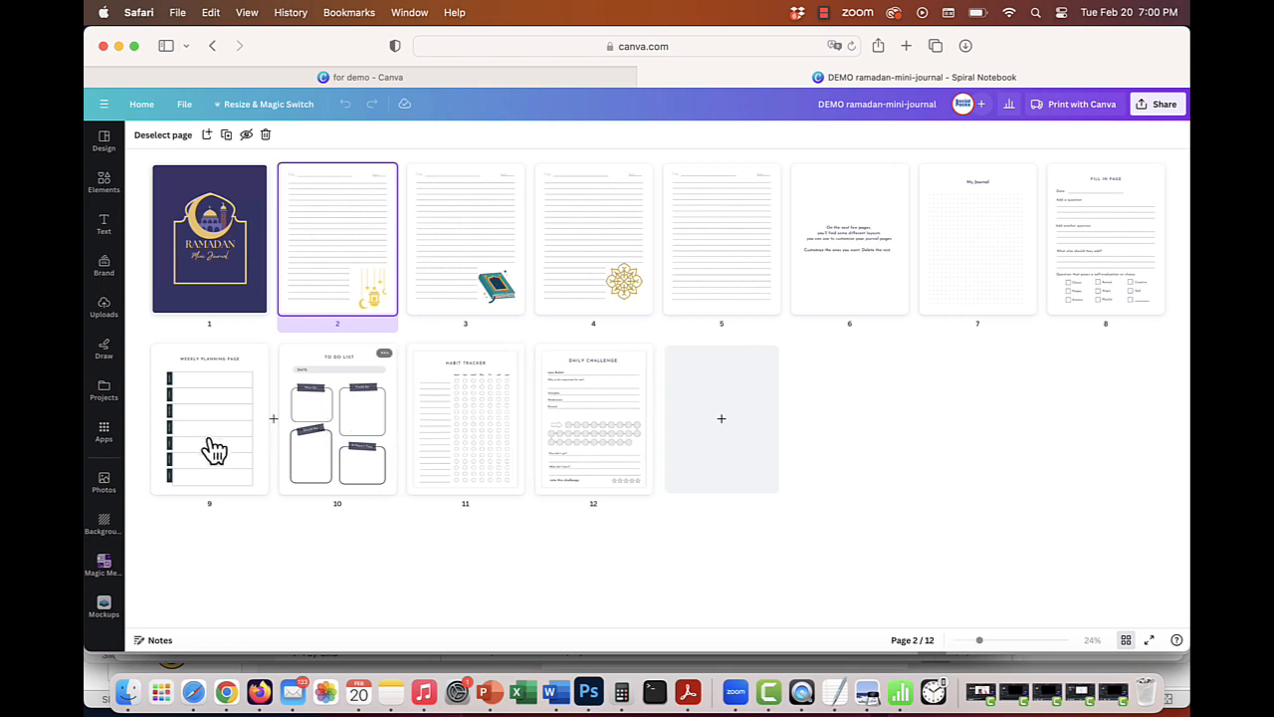
Look through the journal at full page size, from the lined pages and dotted page to the fill-in page
click(1126, 640)
scroll(846, 406, down, 3)
scroll(845, 403, down, 5)
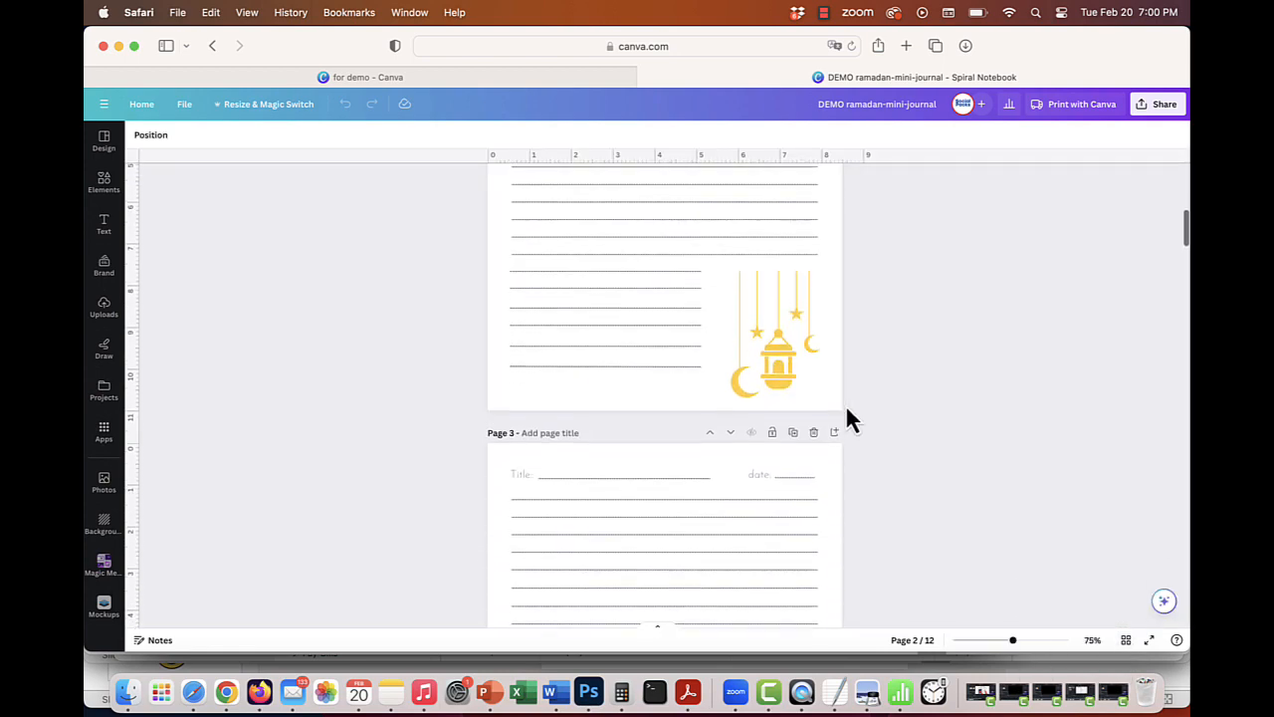
scroll(847, 409, down, 6)
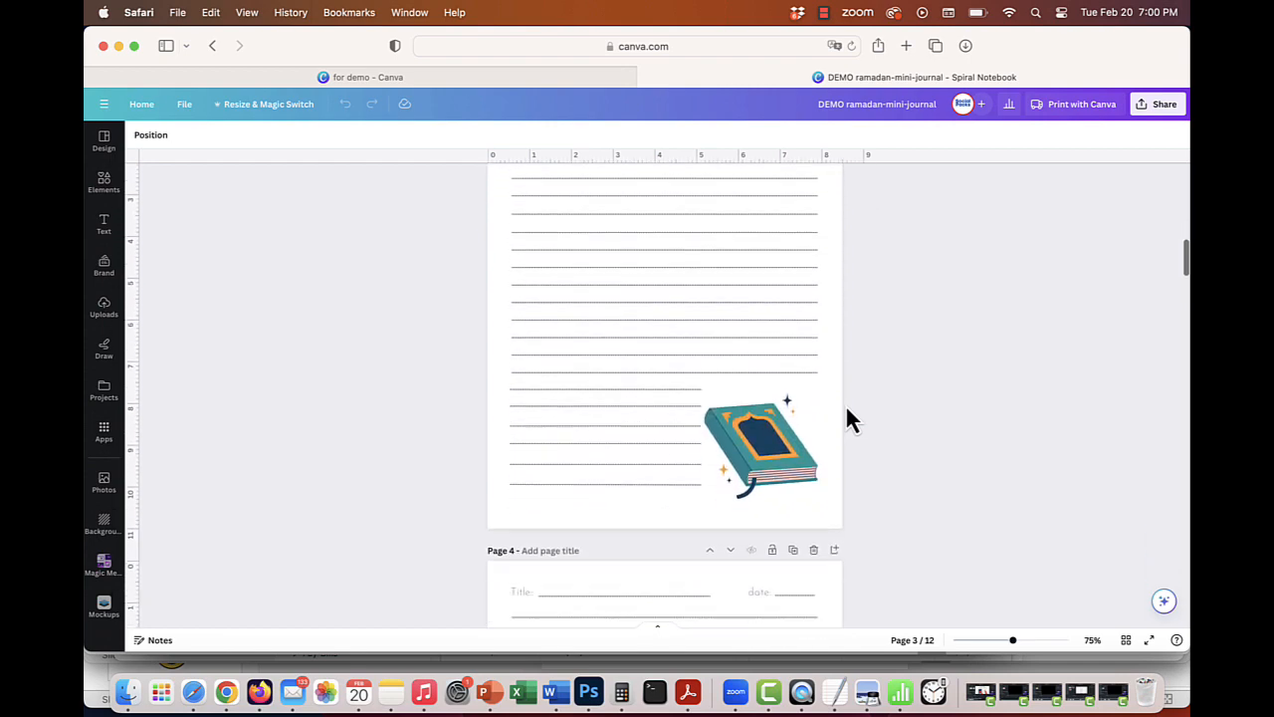
scroll(847, 409, down, 6)
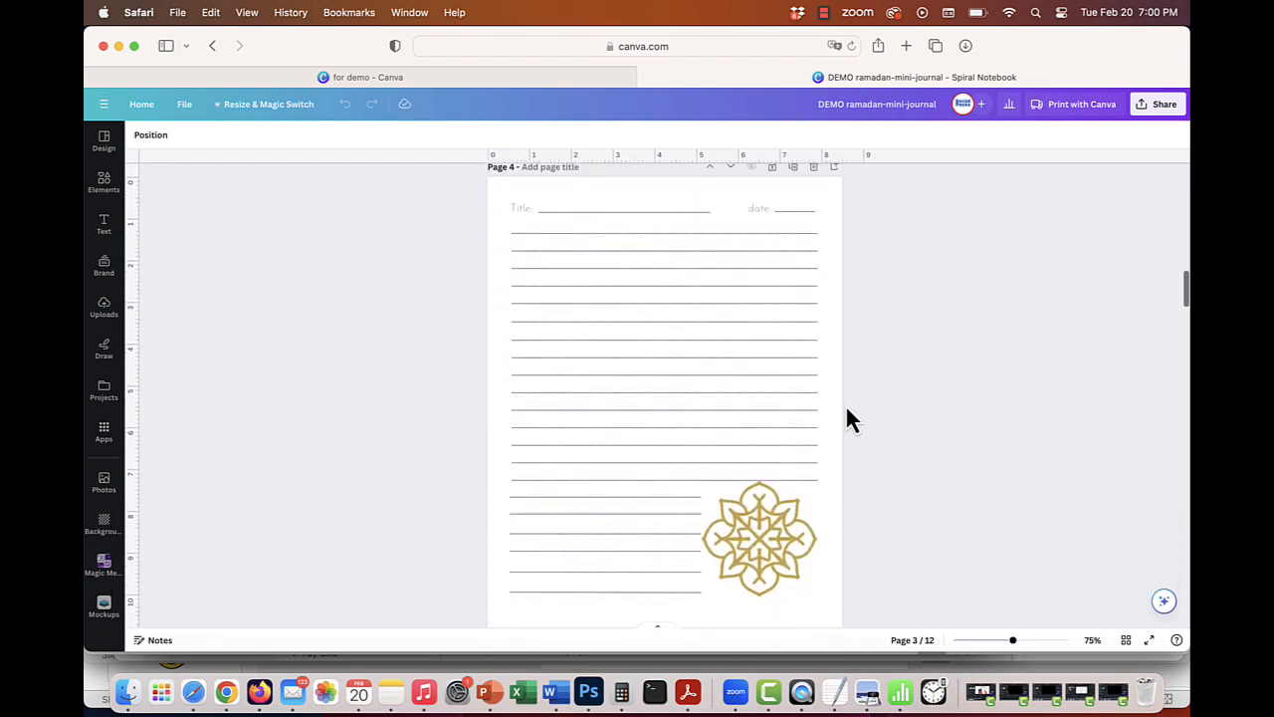
scroll(847, 419, down, 7)
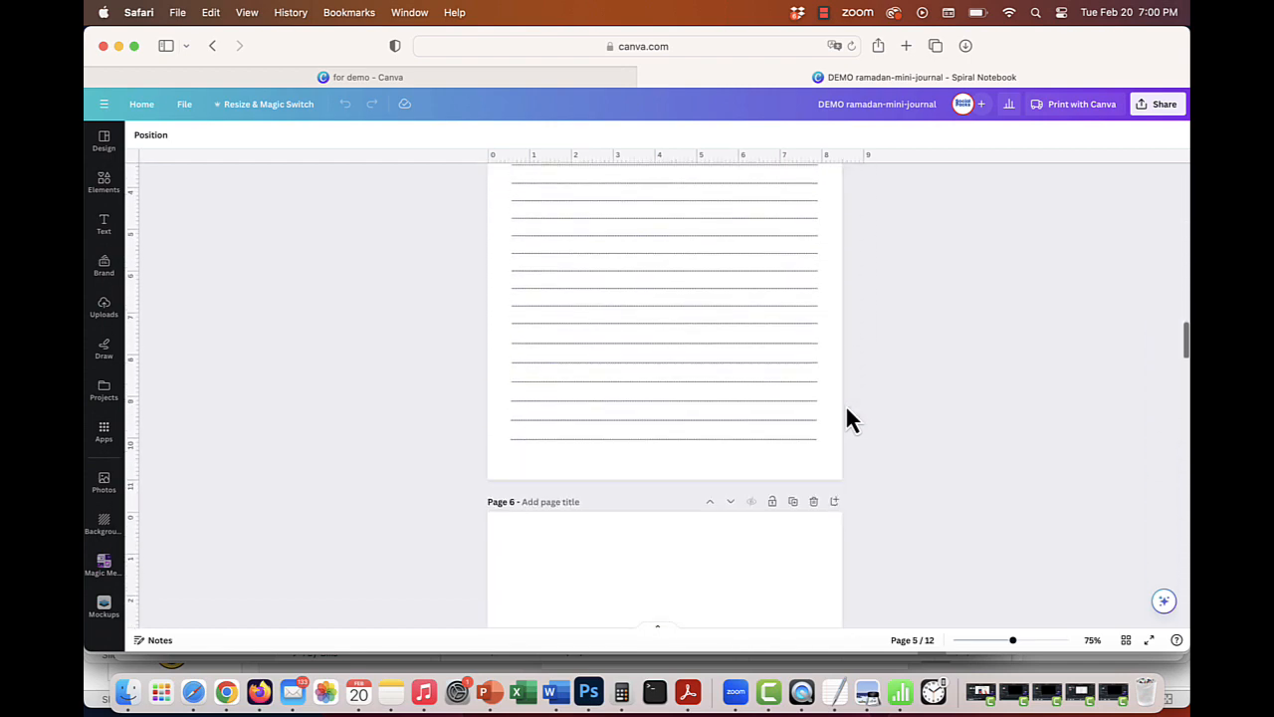
scroll(847, 412, down, 7)
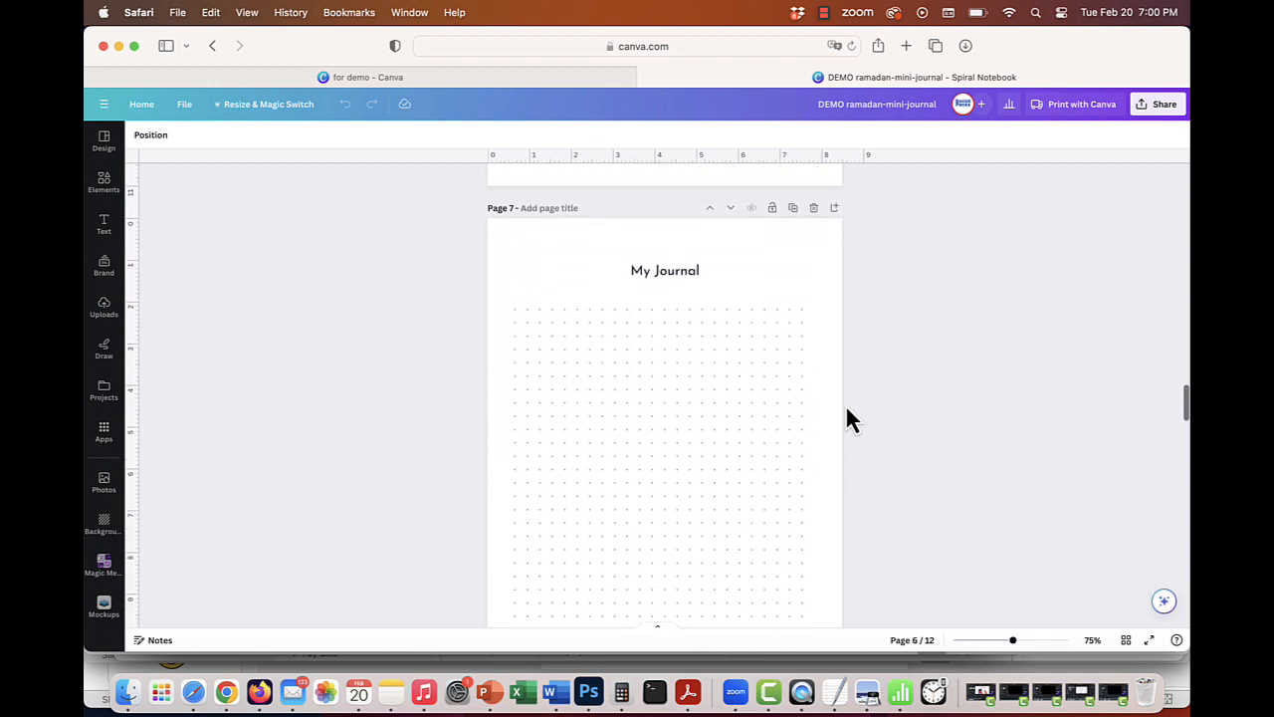
scroll(847, 418, down, 8)
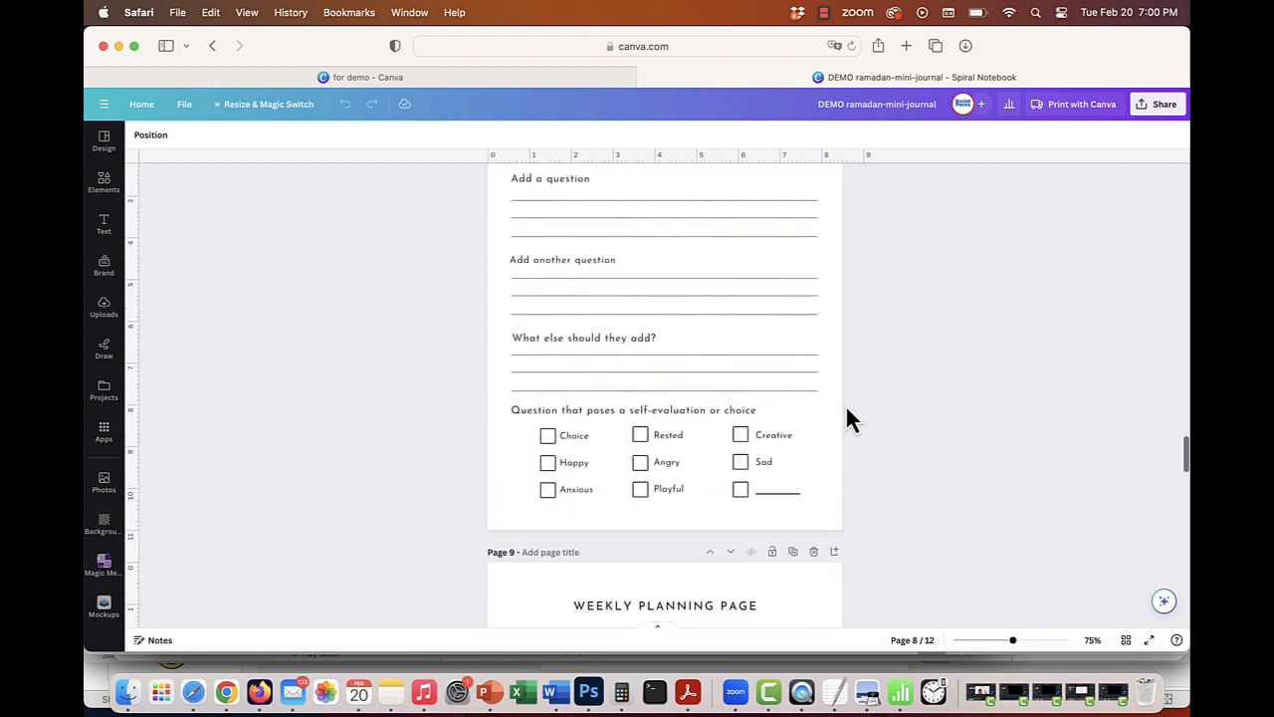
scroll(845, 418, down, 5)
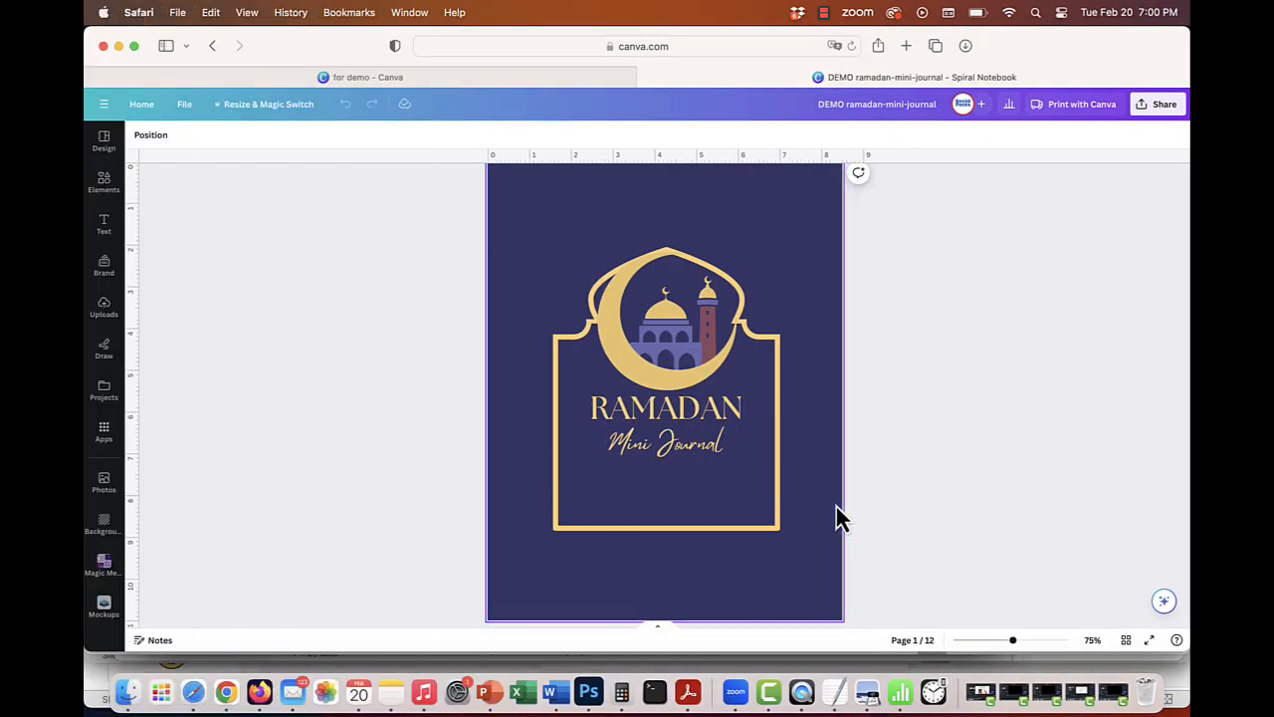
Compare the overview of all pages with the page-by-page view, examining the cover, lined pages and fill-in page
scroll(836, 513, down, 3)
scroll(839, 515, down, 3)
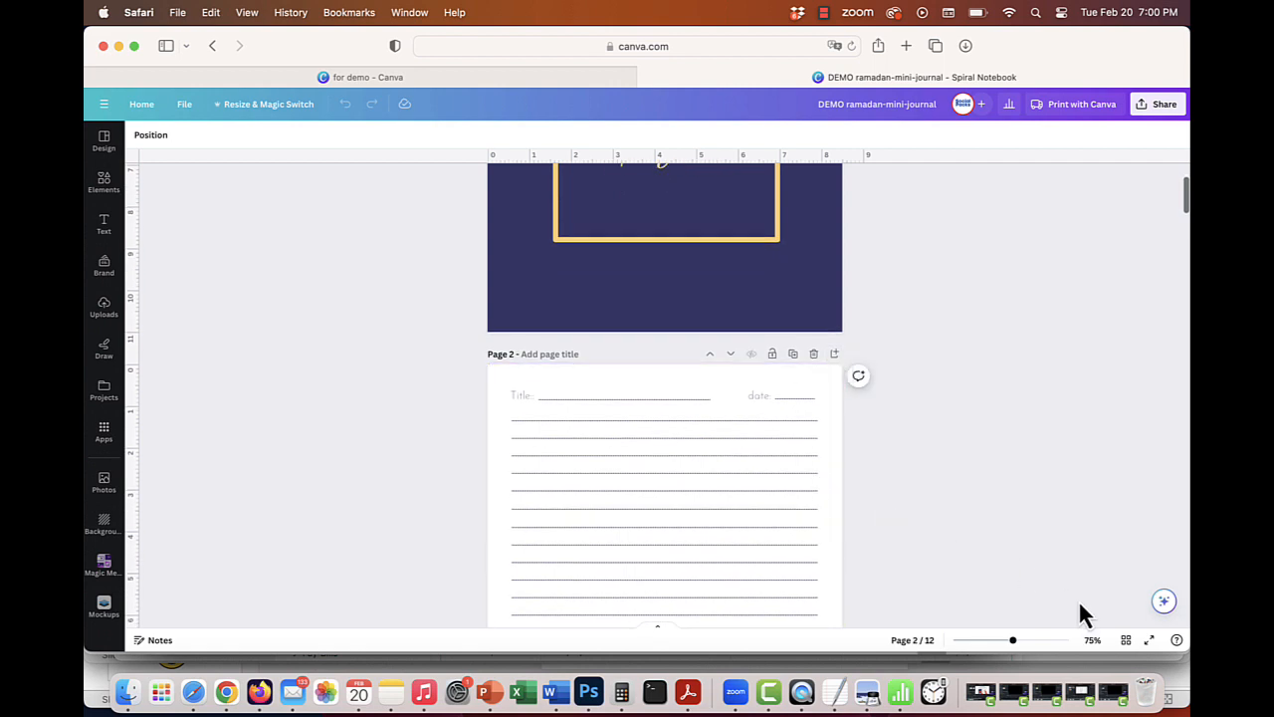
click(1125, 640)
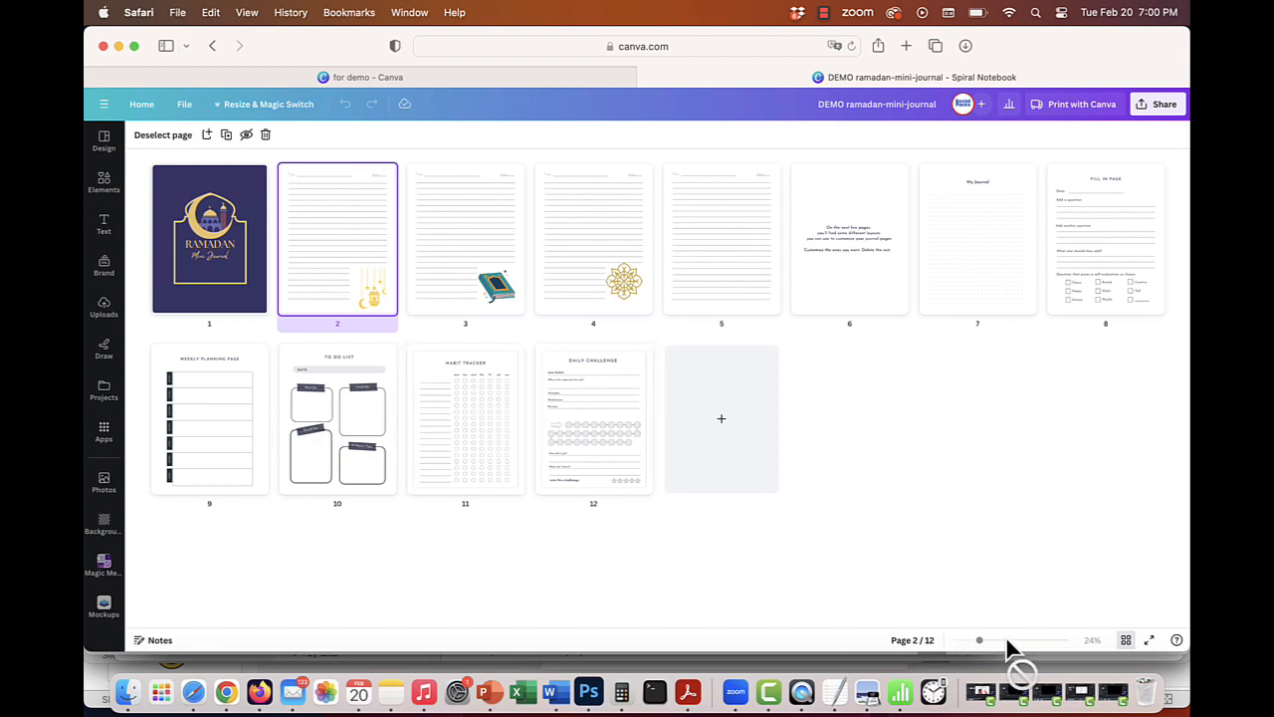
click(1126, 640)
scroll(847, 408, down, 5)
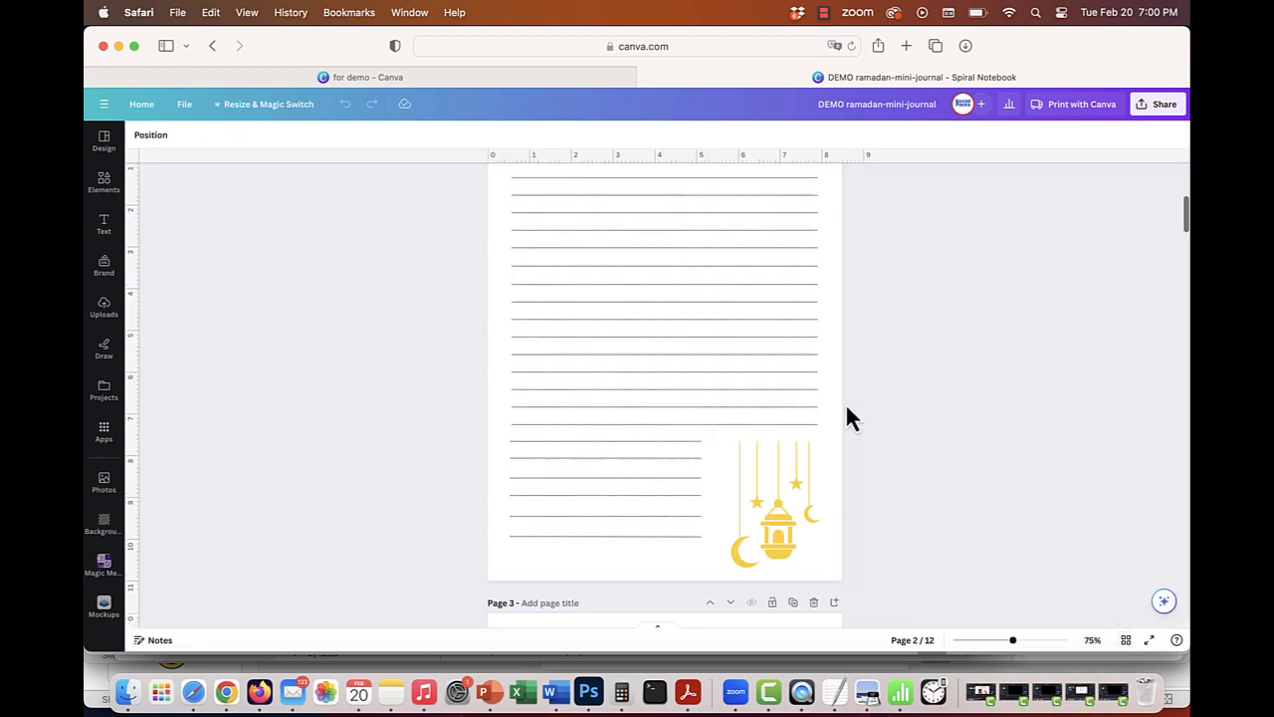
scroll(848, 408, down, 6)
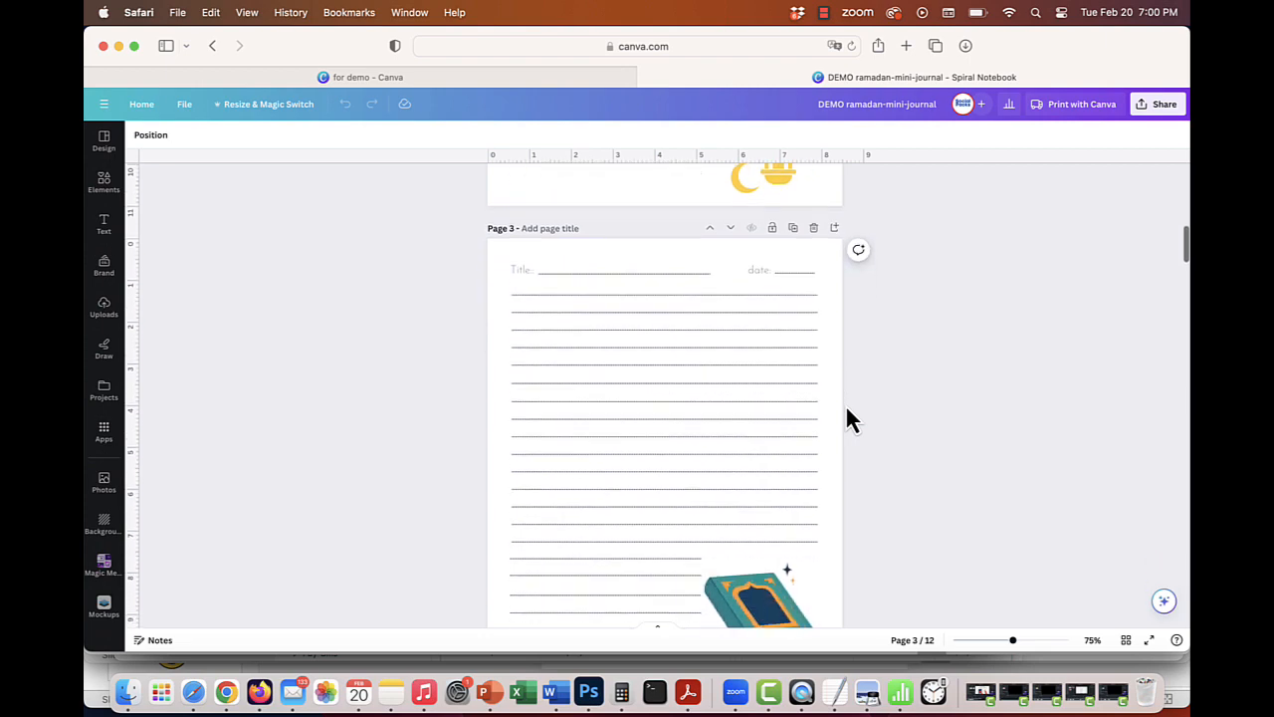
scroll(847, 408, down, 6)
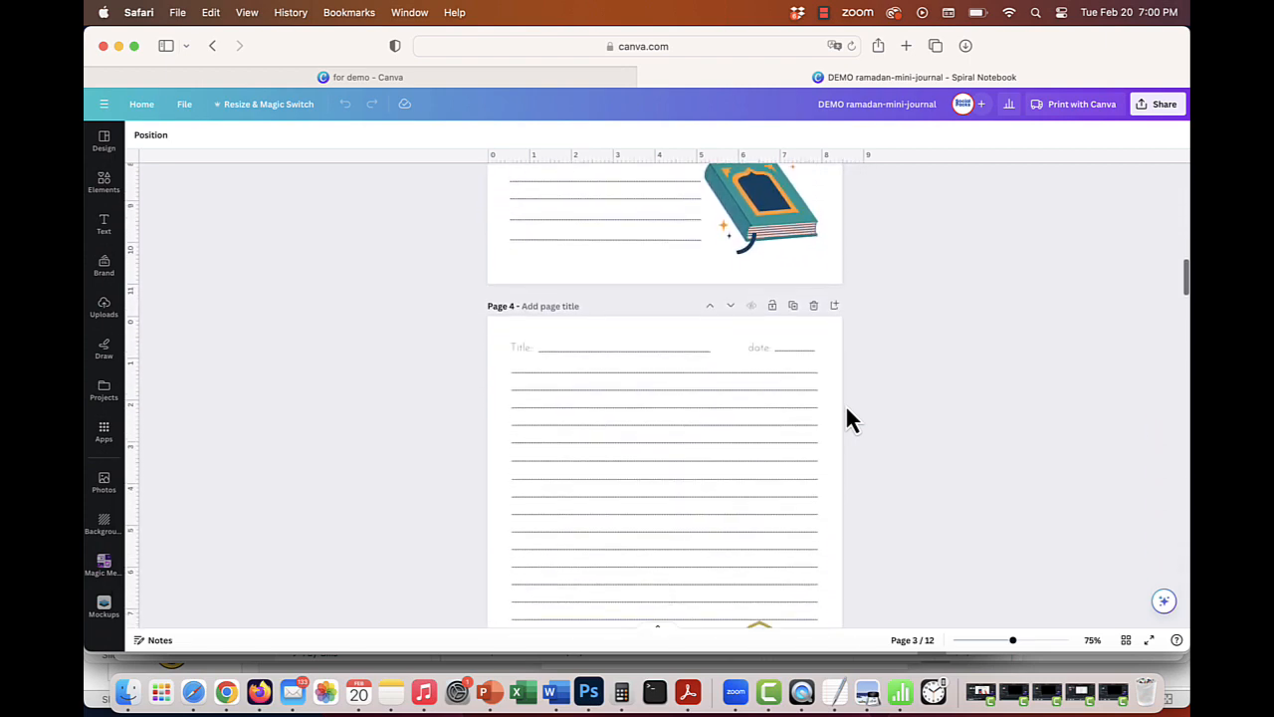
scroll(845, 405, down, 2)
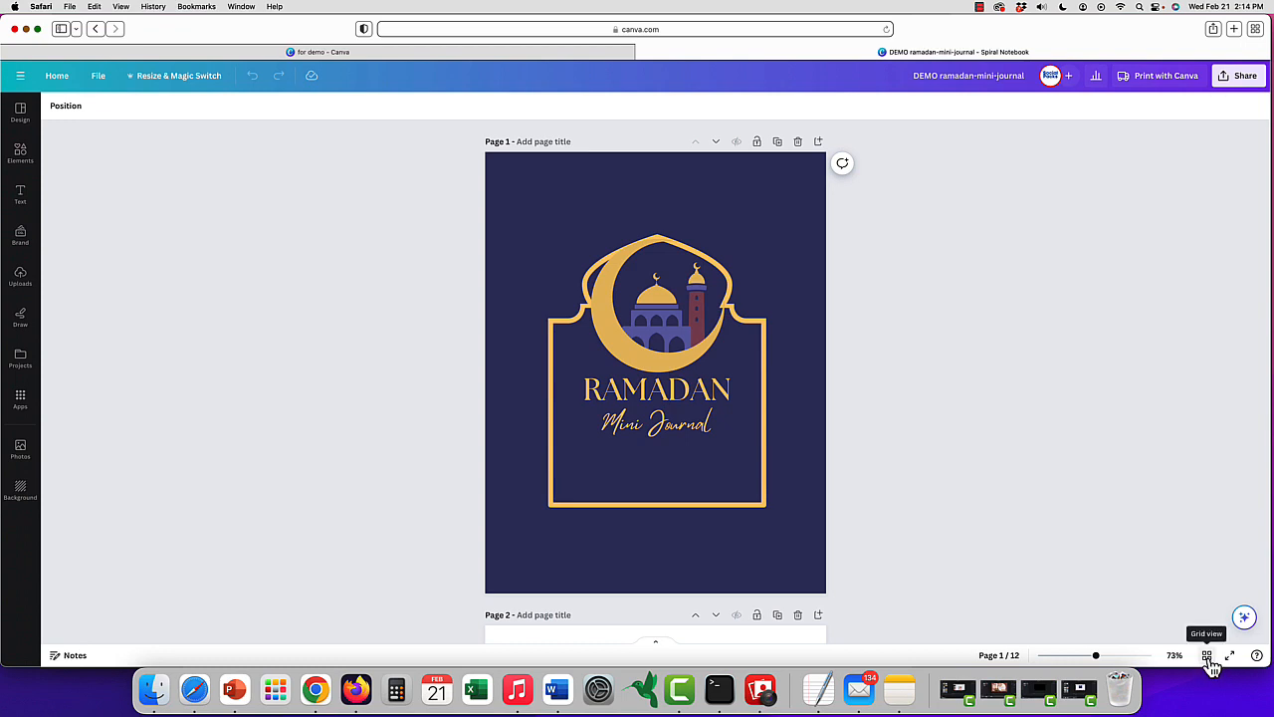
scroll(664, 381, down, 20)
scroll(665, 382, down, 3)
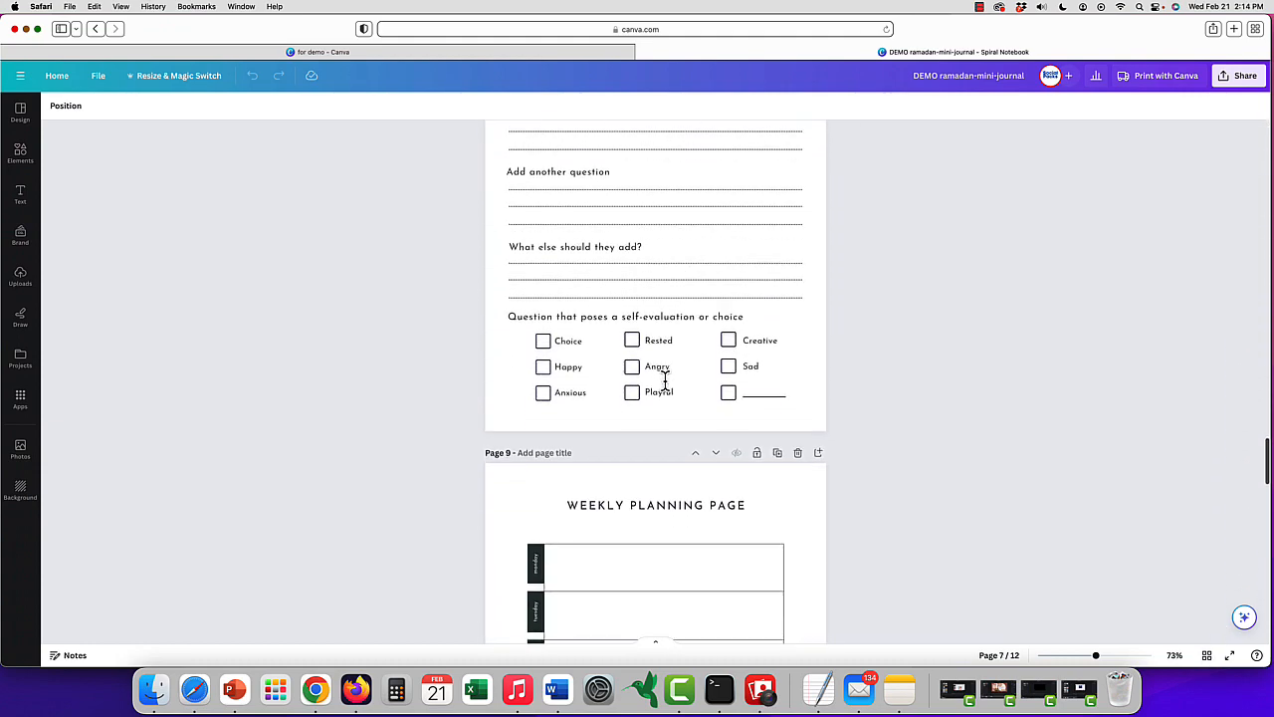
scroll(663, 381, up, 3)
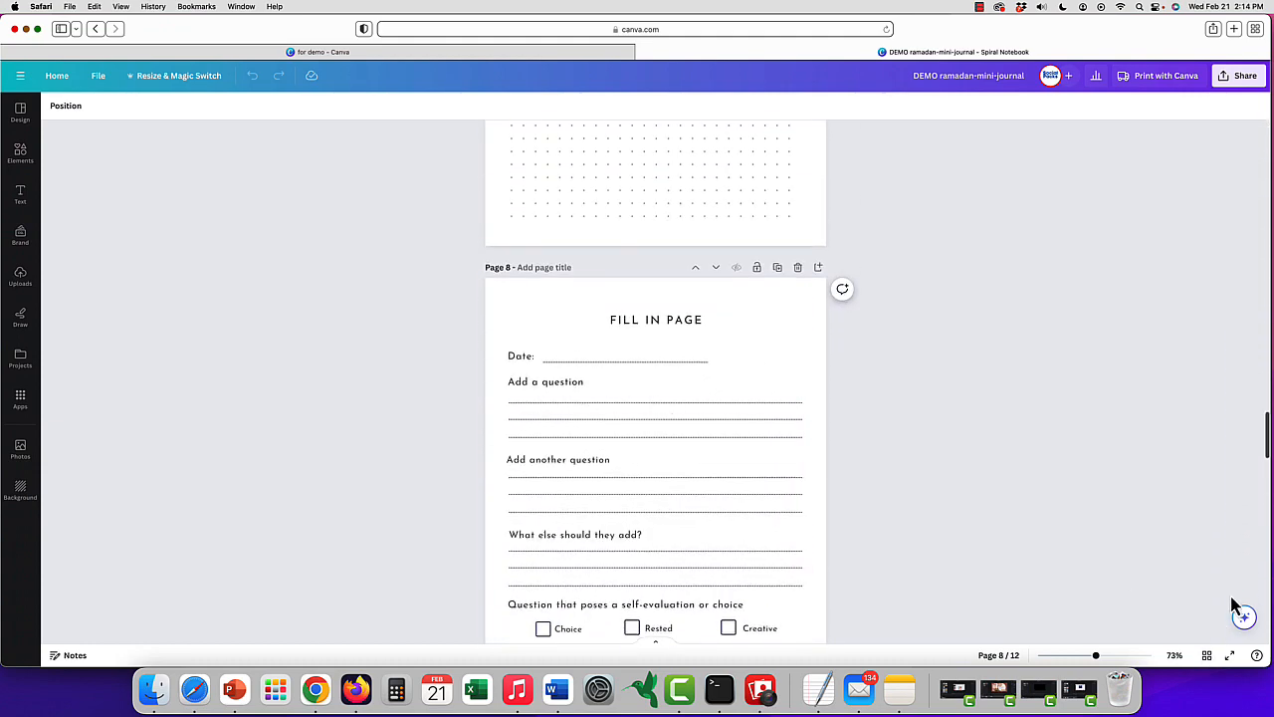
Show all pages in the grid view and move the lined lantern page from second to third position
click(1205, 656)
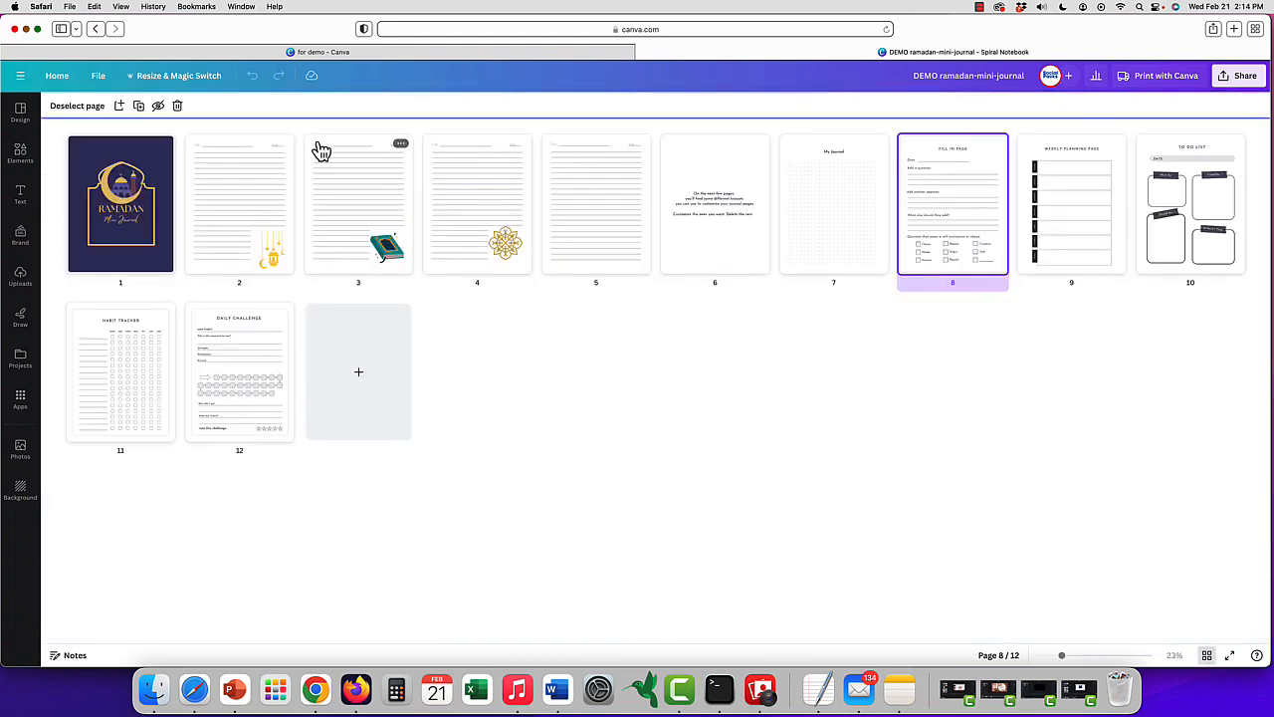
click(1207, 656)
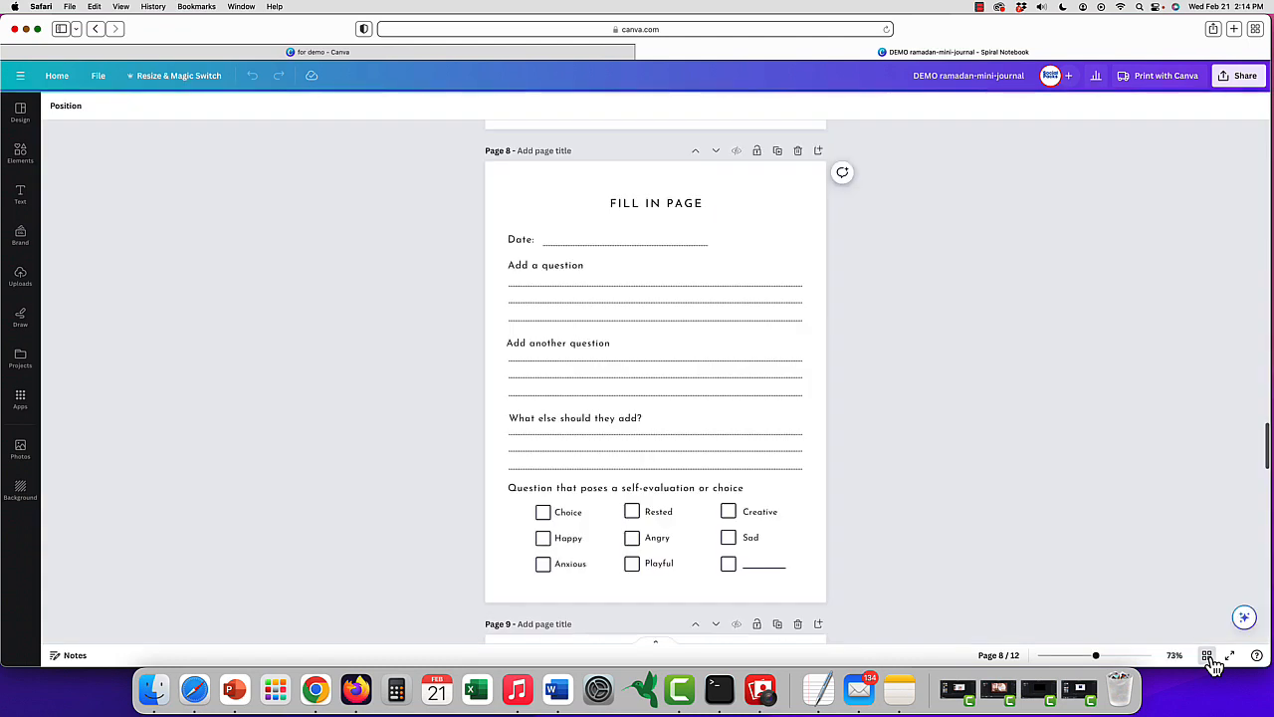
click(1207, 656)
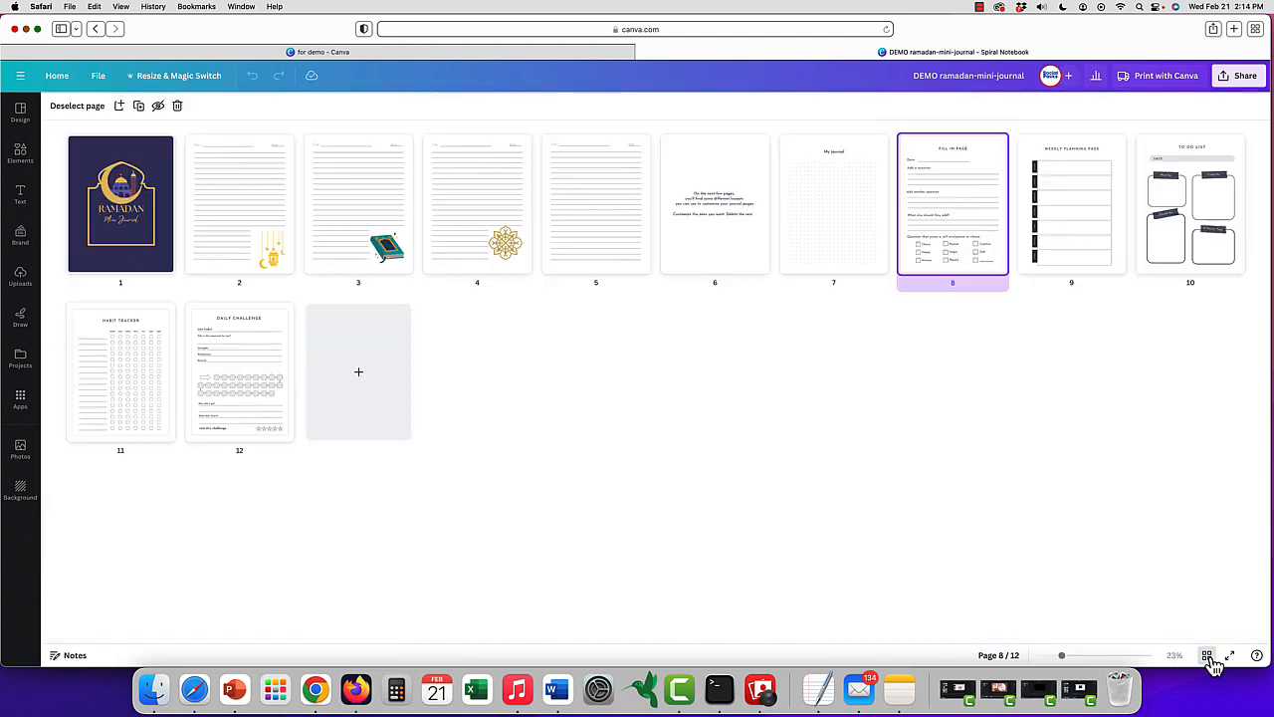
click(220, 218)
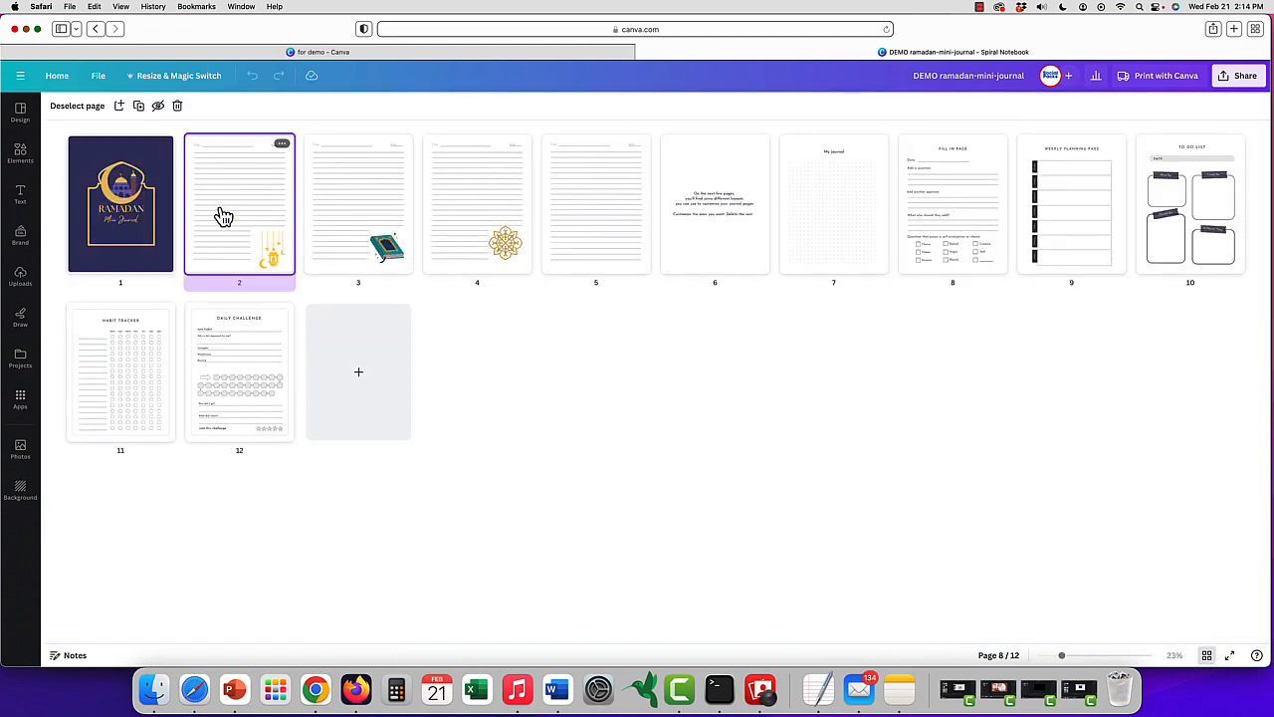
drag(224, 217, 399, 215)
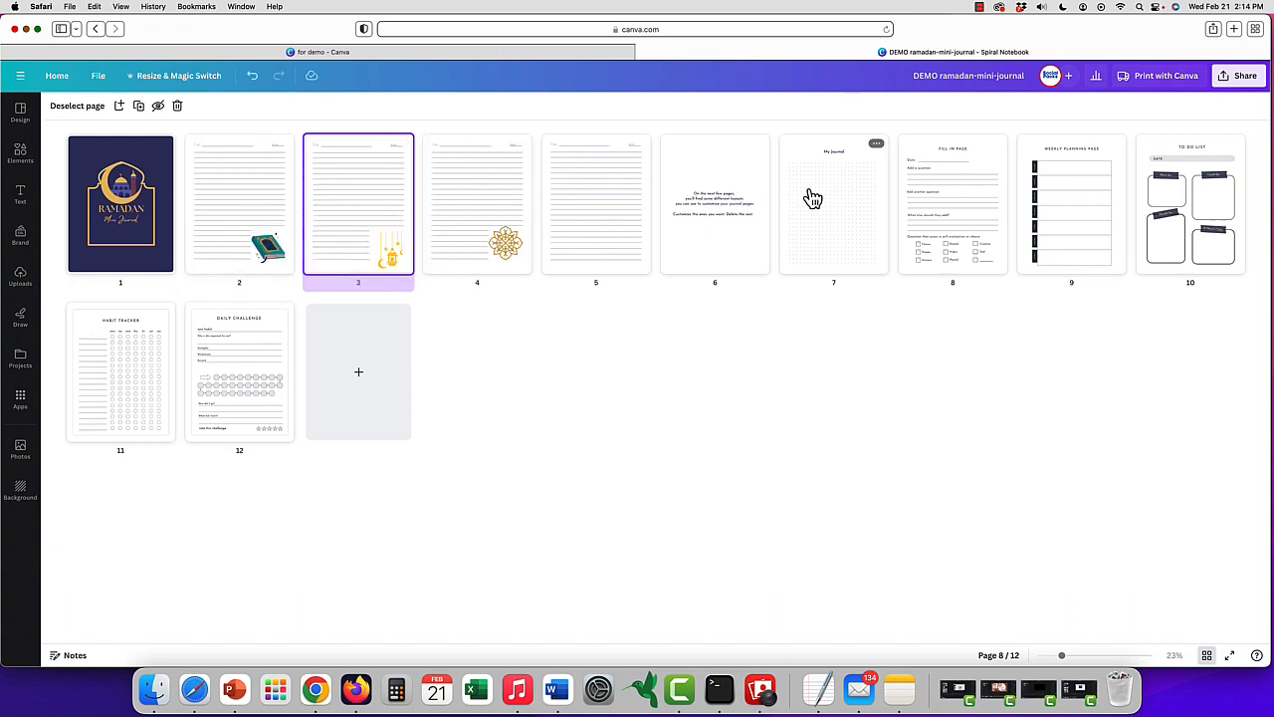
Delete page 6 with the layout instructions and return to the page-by-page view
click(713, 221)
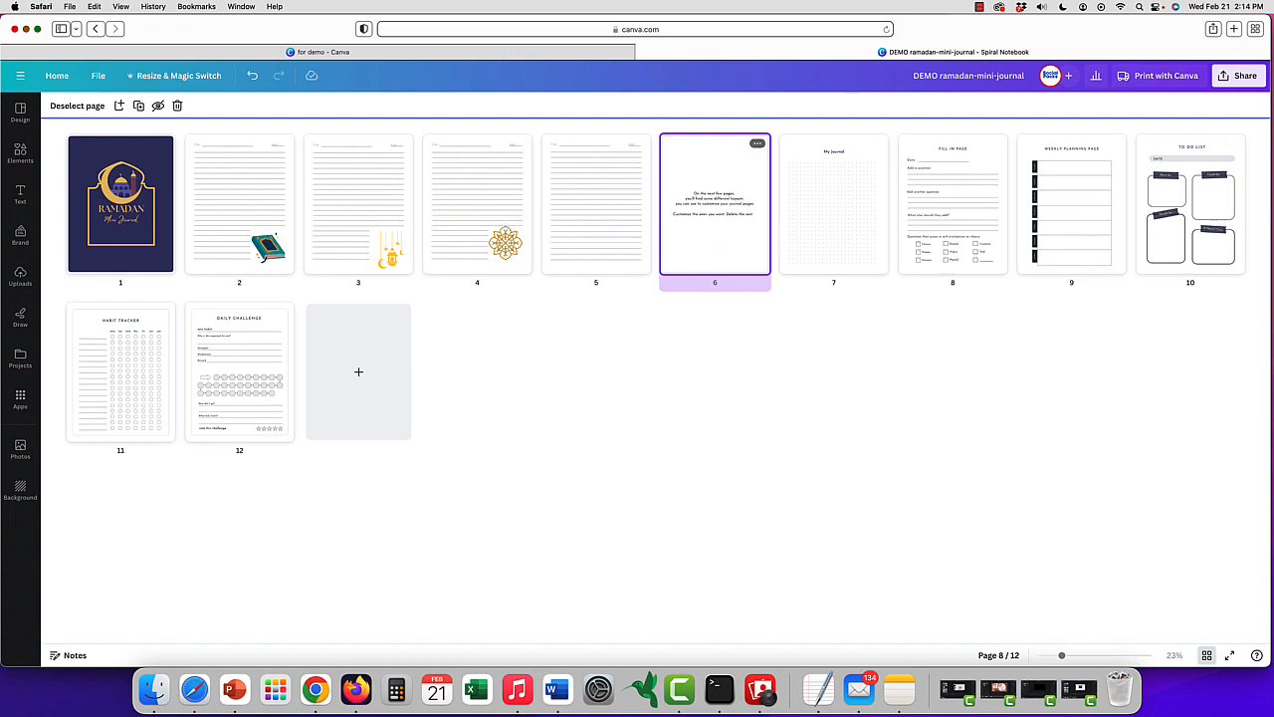
key(Delete)
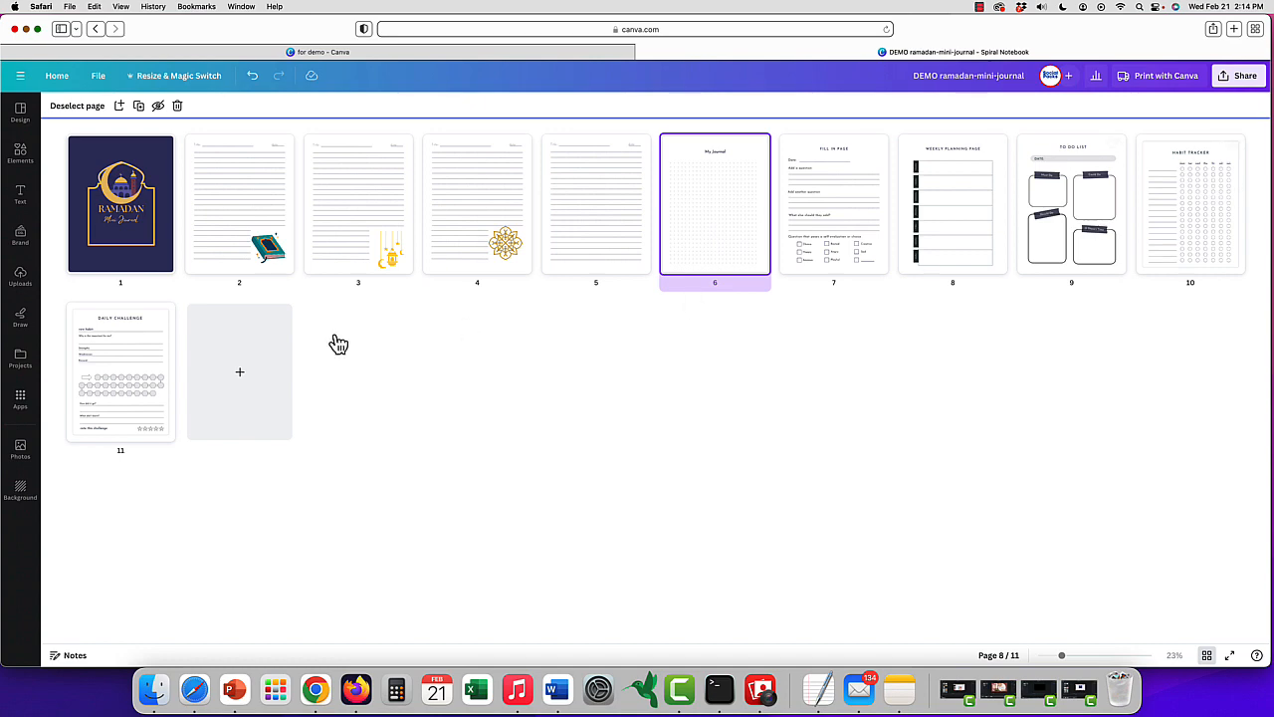
click(1206, 656)
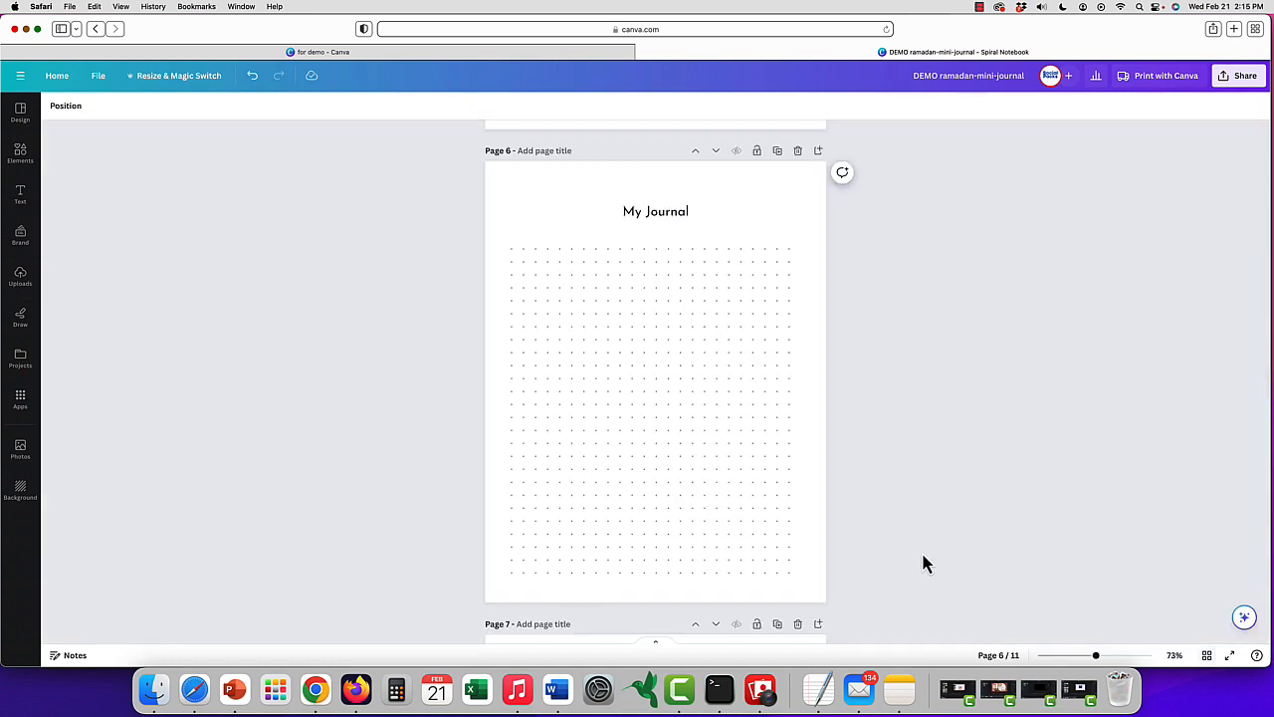
Go back to the first page and examine the Ramadan Mini Journal cover
scroll(773, 398, up, 15)
scroll(775, 405, up, 5)
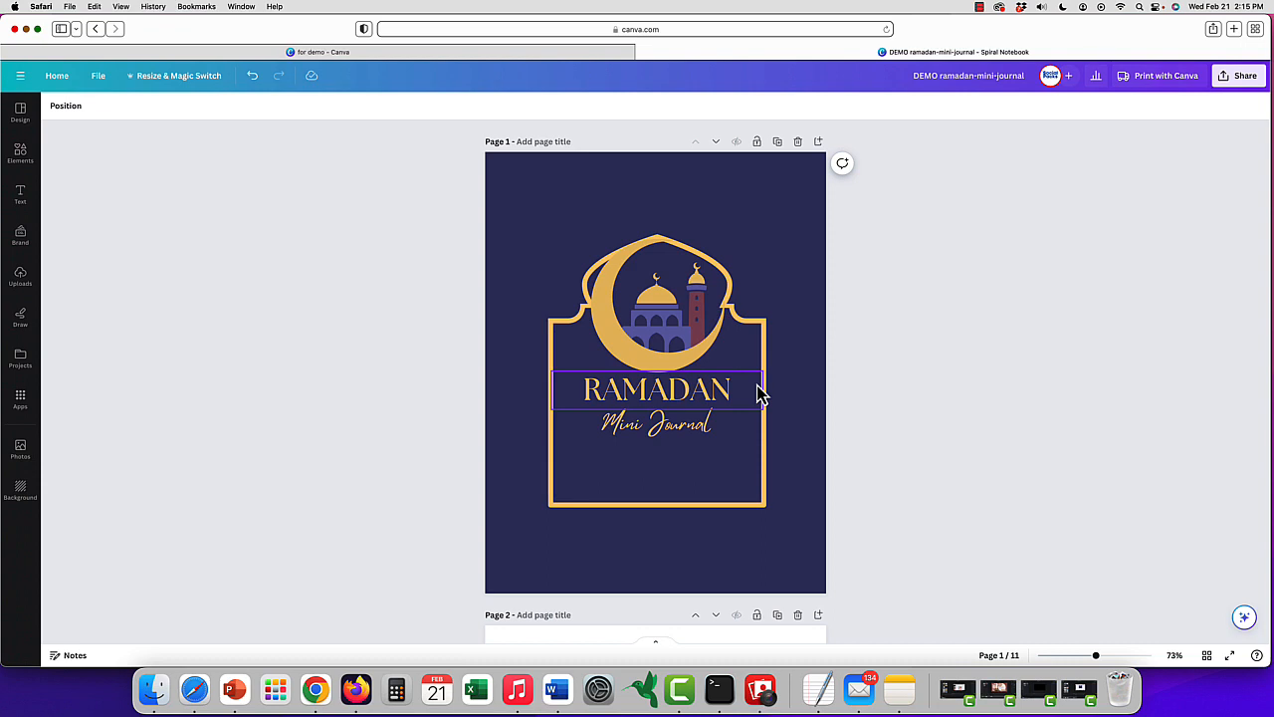
scroll(936, 428, down, 1)
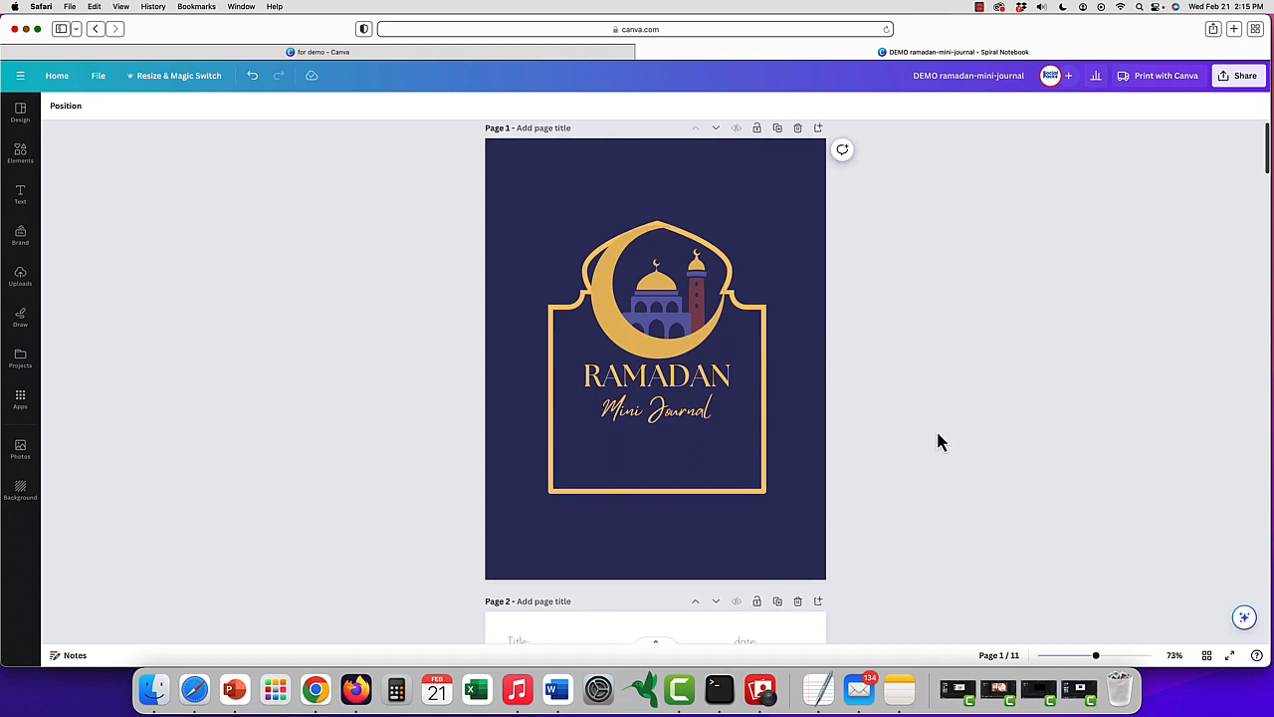
scroll(937, 442, down, 2)
scroll(938, 442, up, 2)
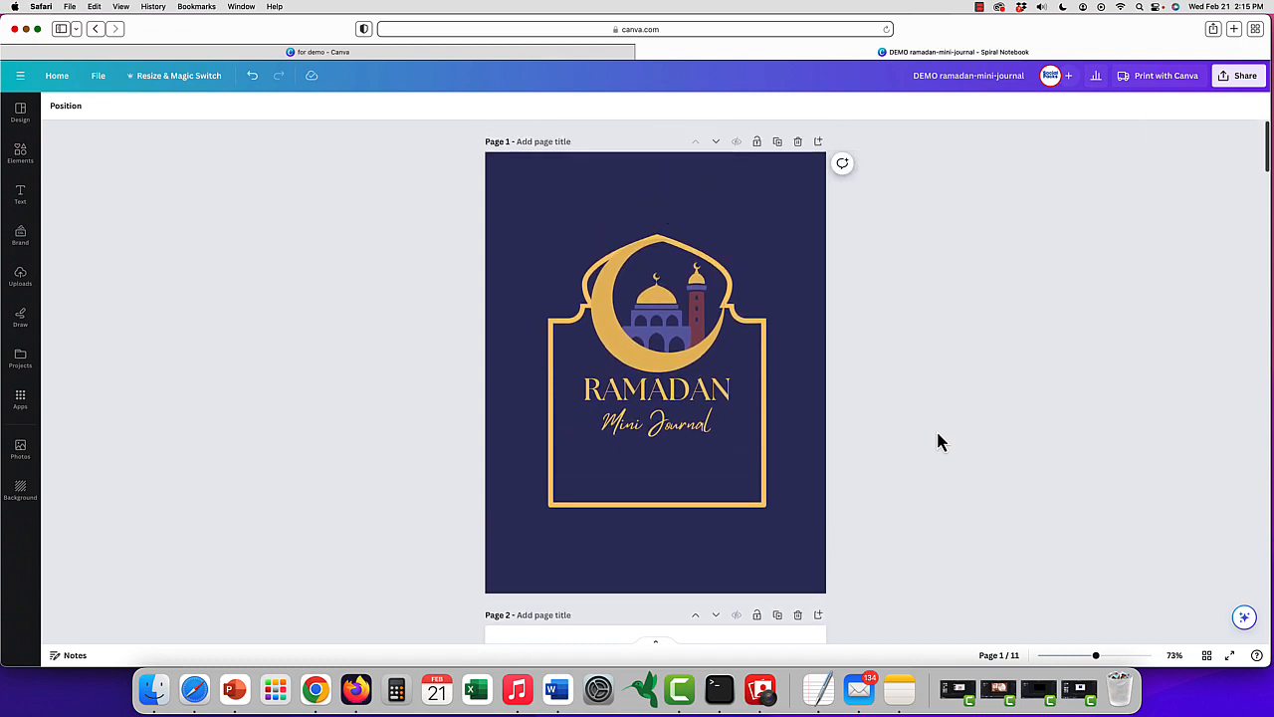
scroll(937, 442, down, 3)
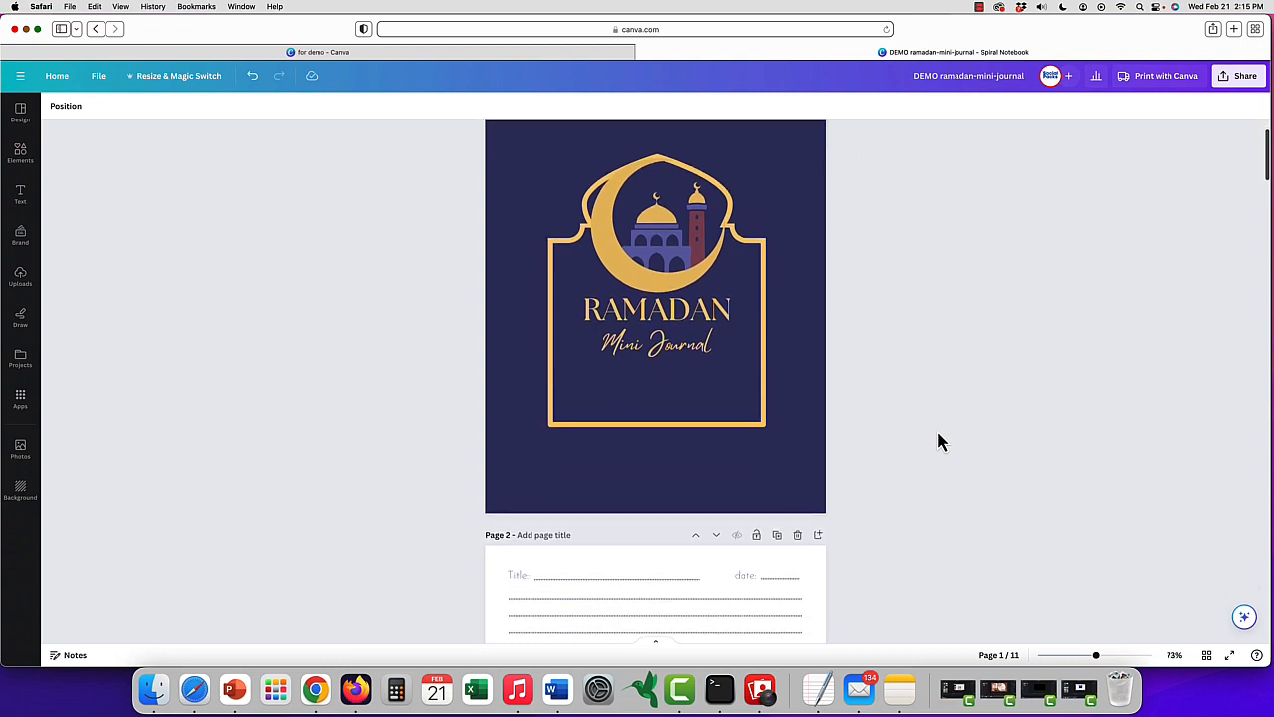
scroll(938, 442, down, 2)
scroll(938, 442, up, 4)
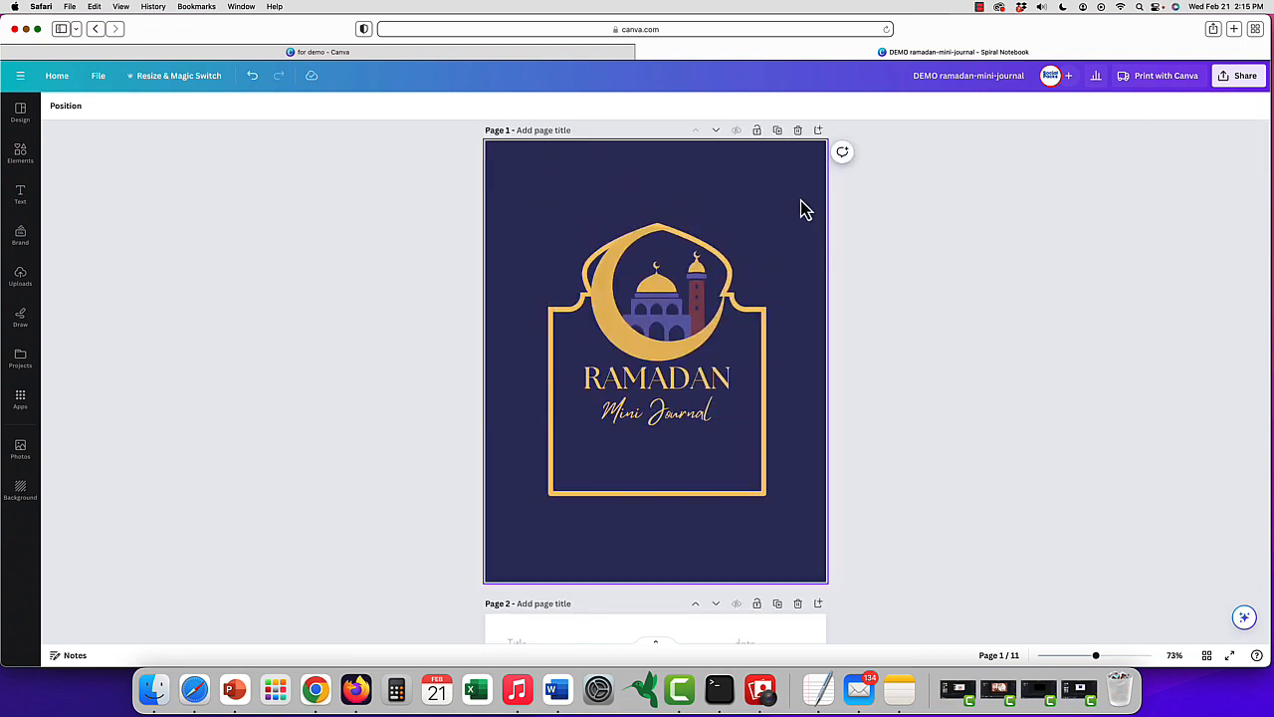
scroll(802, 208, down, 1)
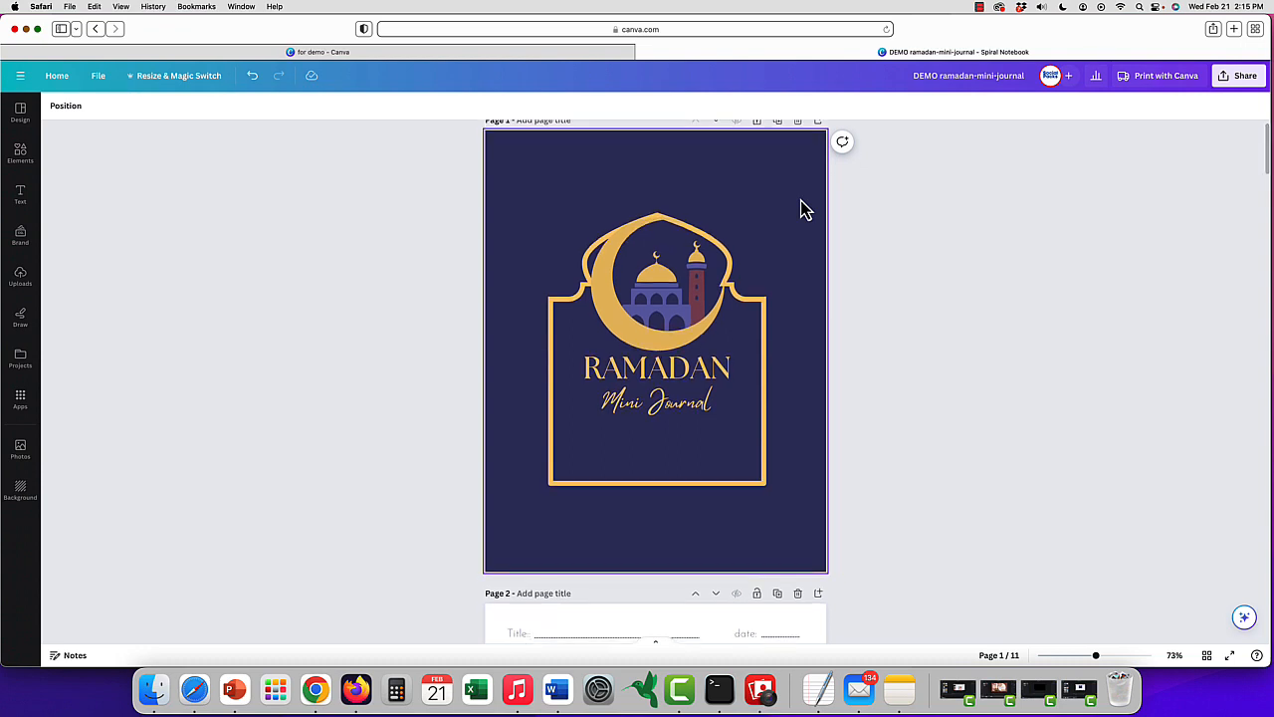
Open the cover's layer list and select the mosque graphic, the RAMADAN title and the gold frame in turn
click(804, 209)
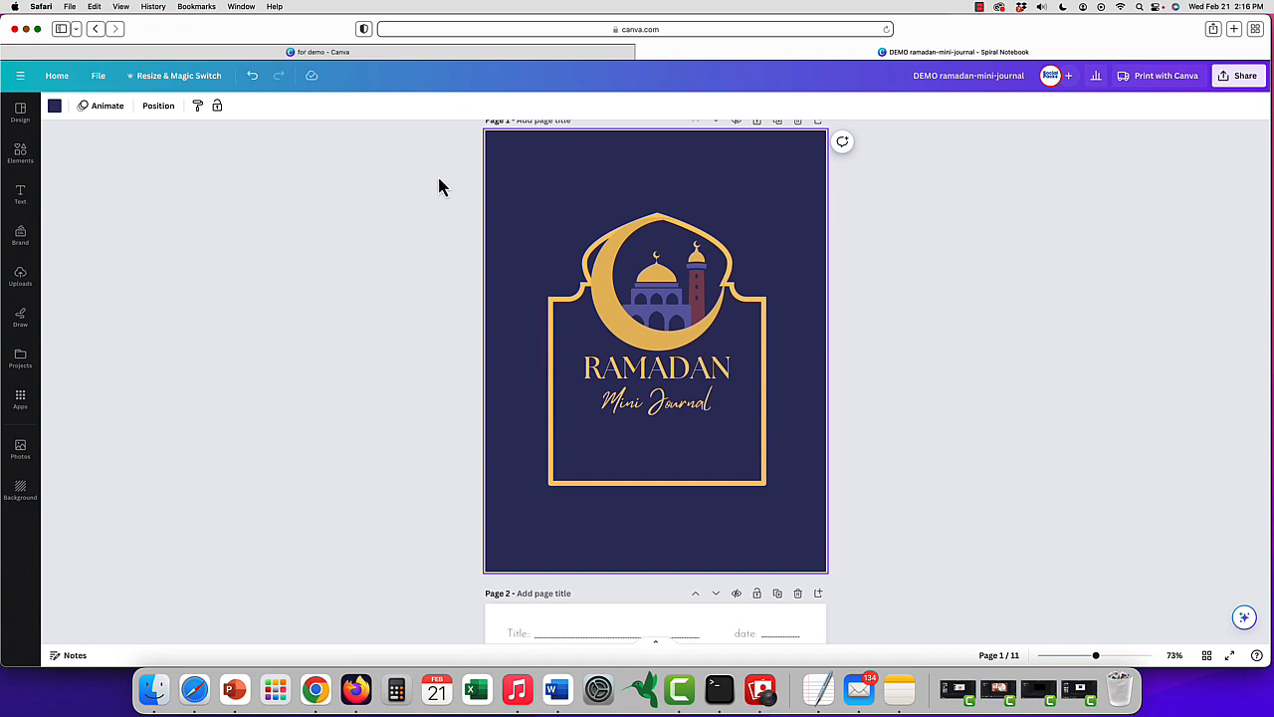
click(158, 107)
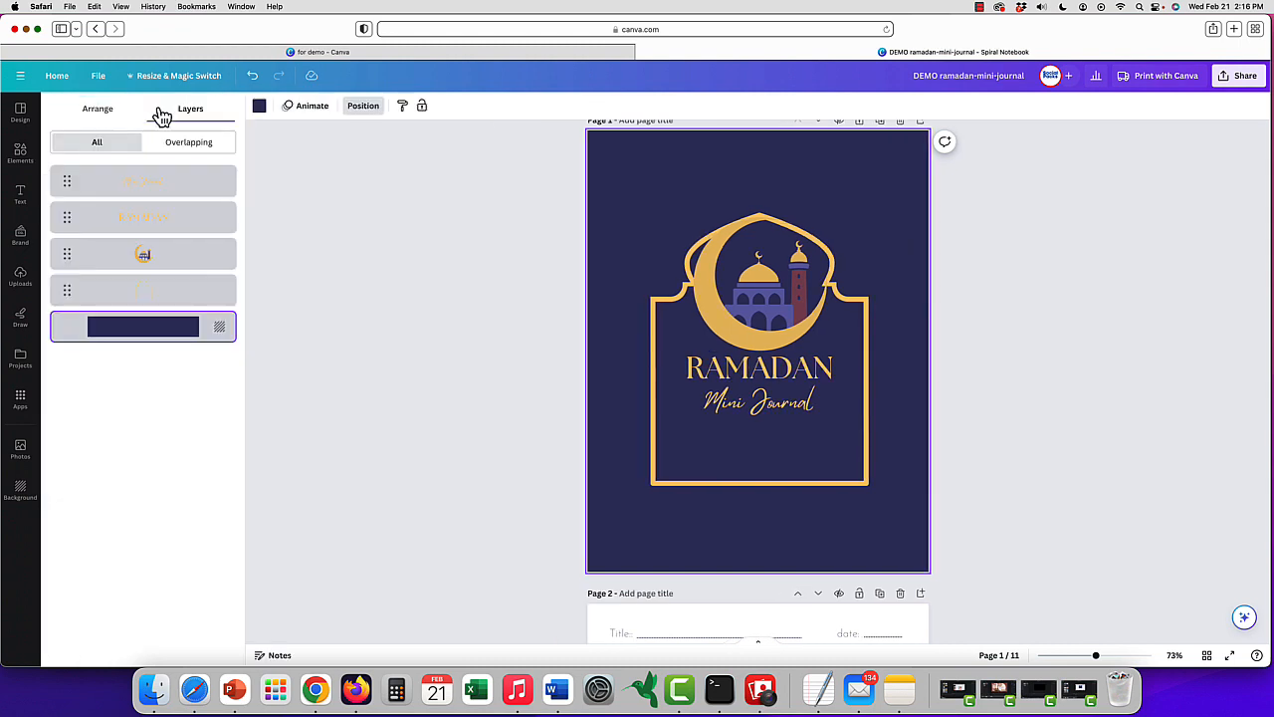
click(98, 112)
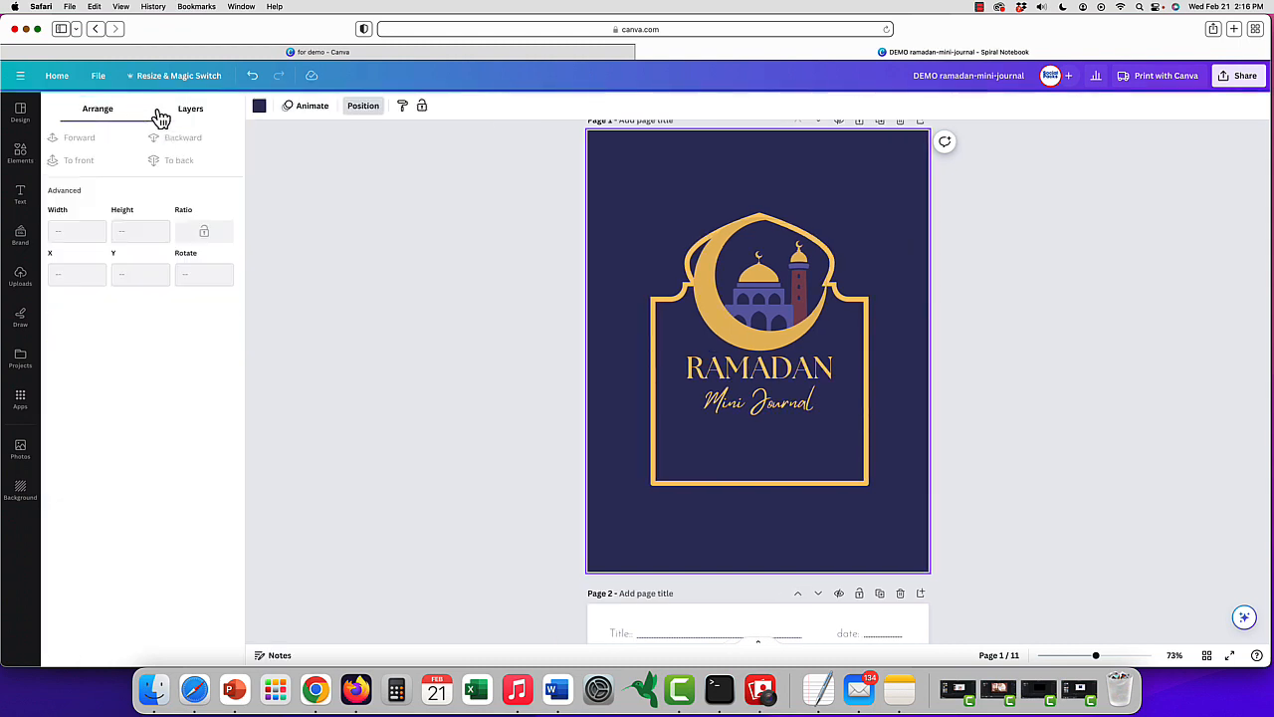
click(179, 112)
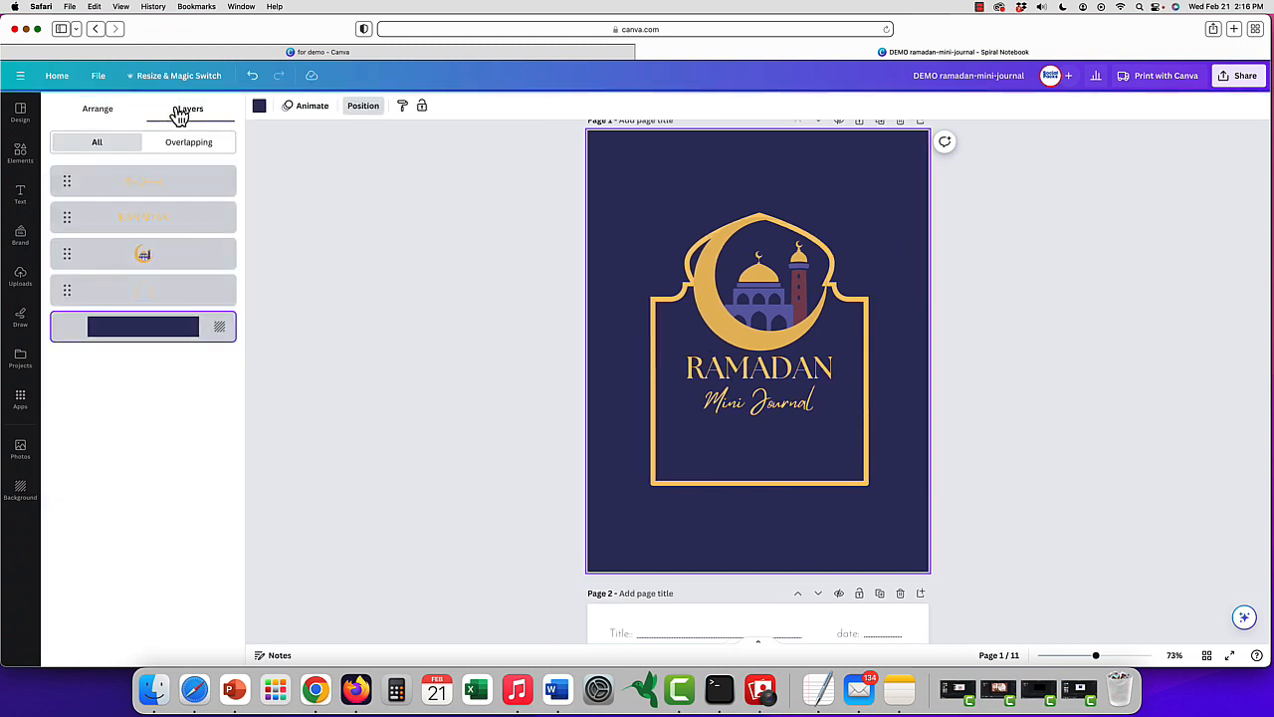
click(155, 254)
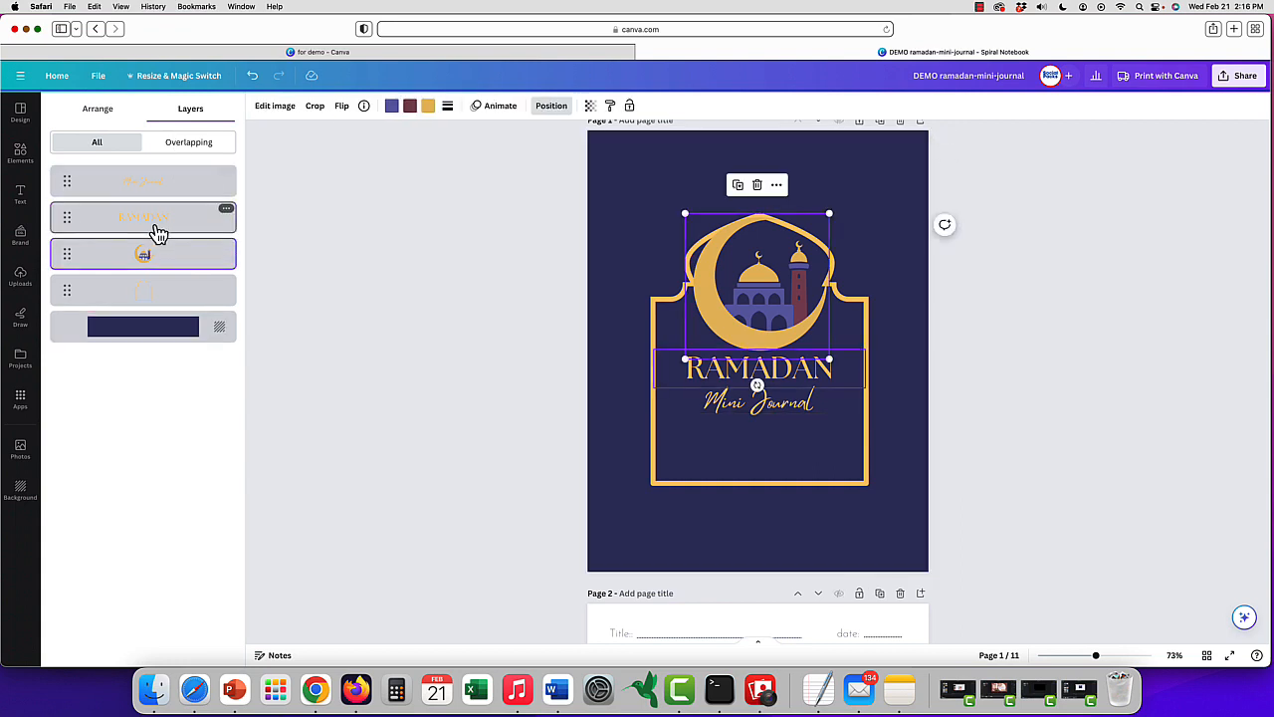
click(157, 232)
click(167, 291)
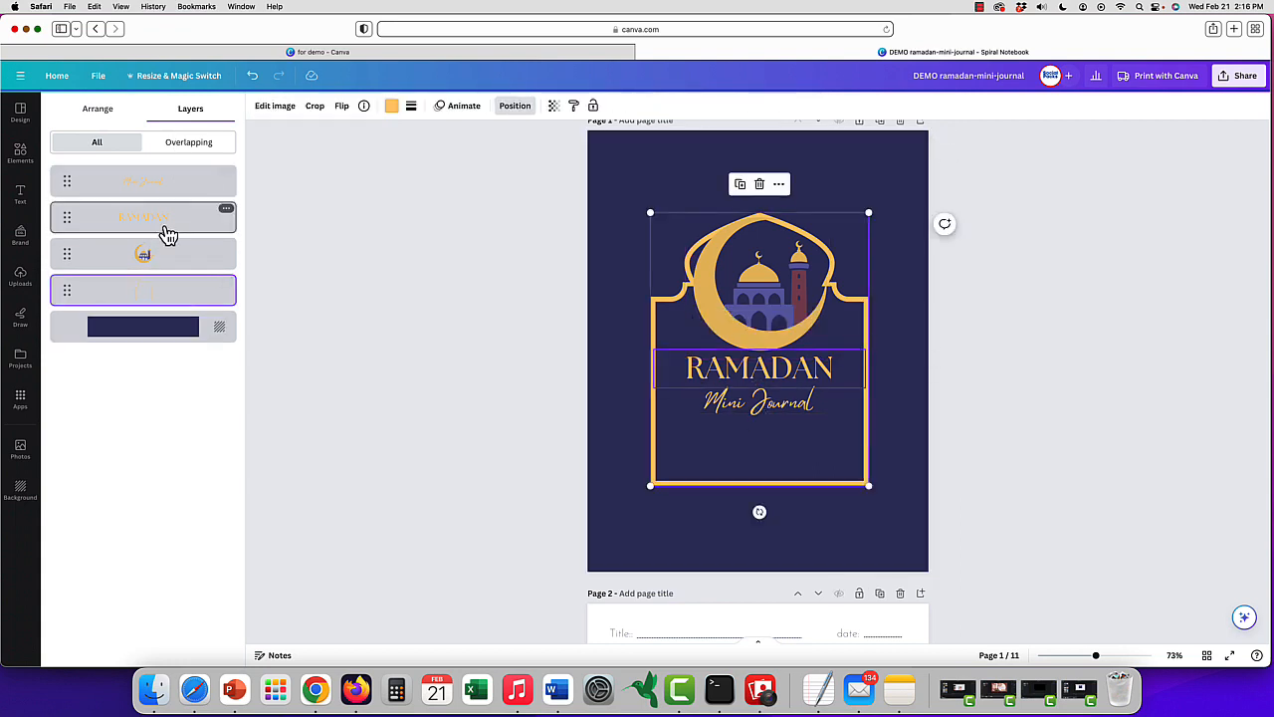
Select the cover's RAMADAN title, mosque graphic and gold frame together through the layer list
click(169, 234)
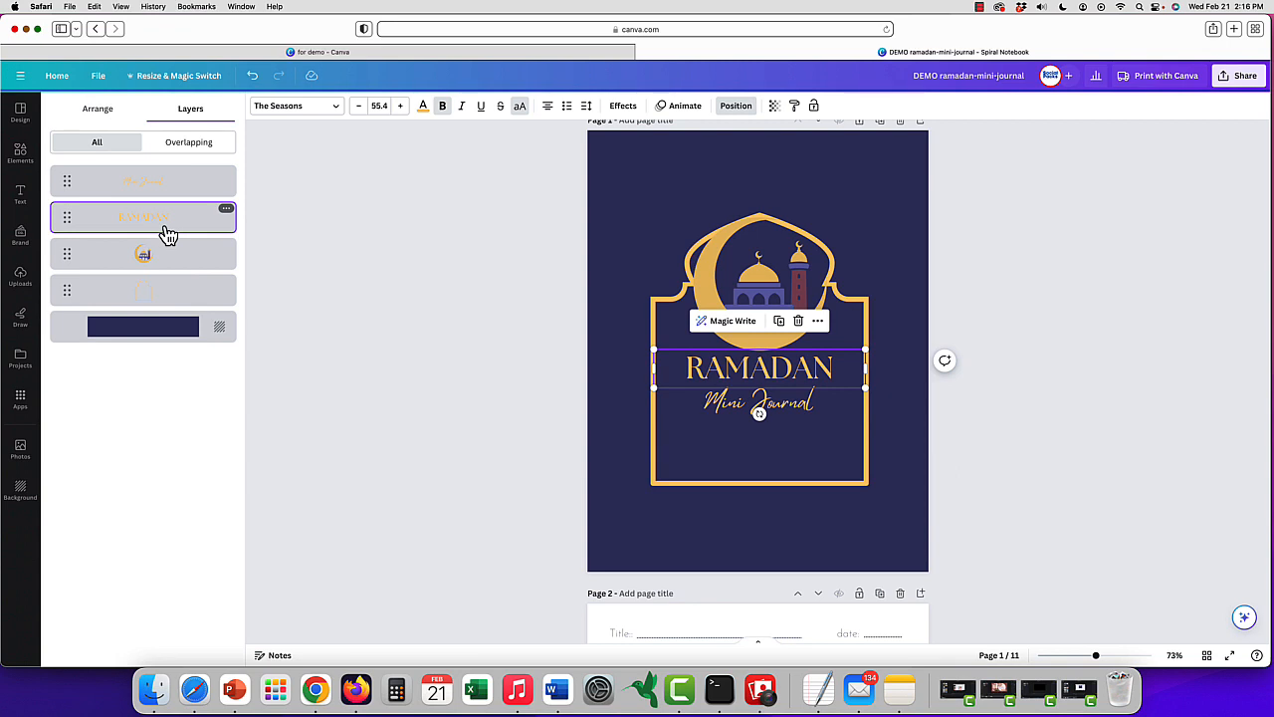
shift+click(171, 261)
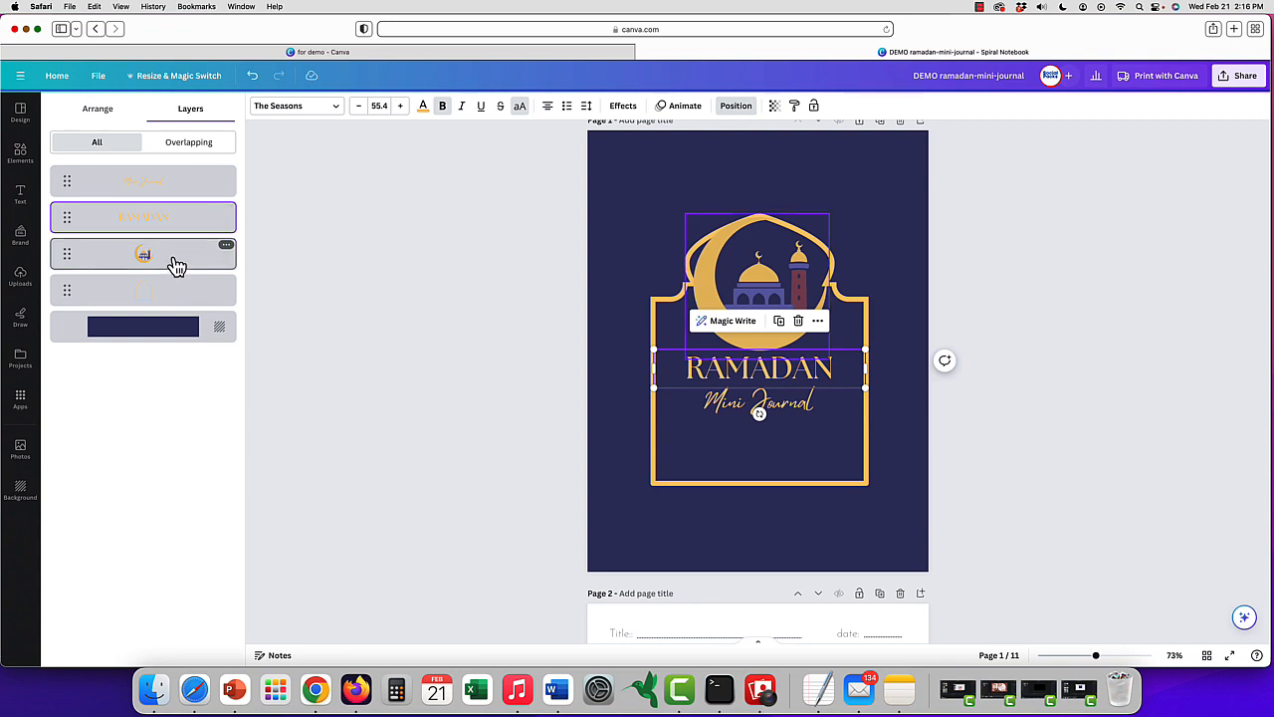
shift+click(175, 293)
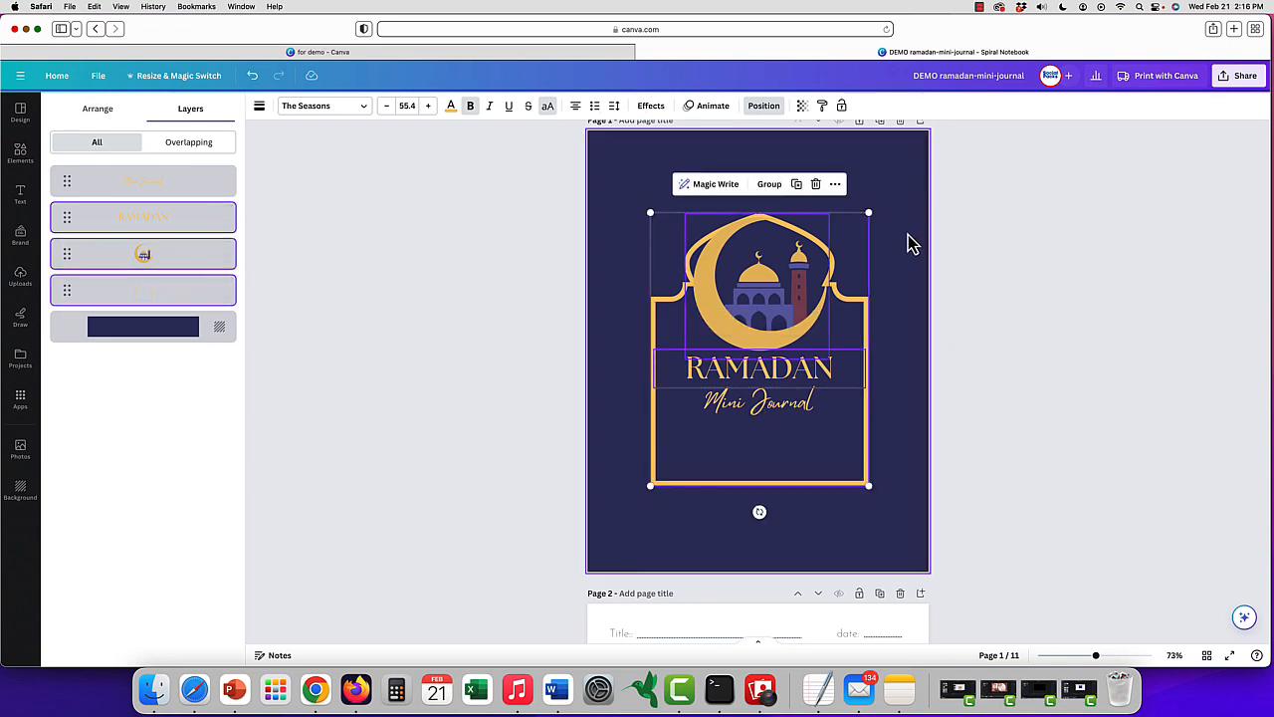
Examine the journal's inner pages and the layer list of the fill-in page, and return to the cover
scroll(816, 360, down, 10)
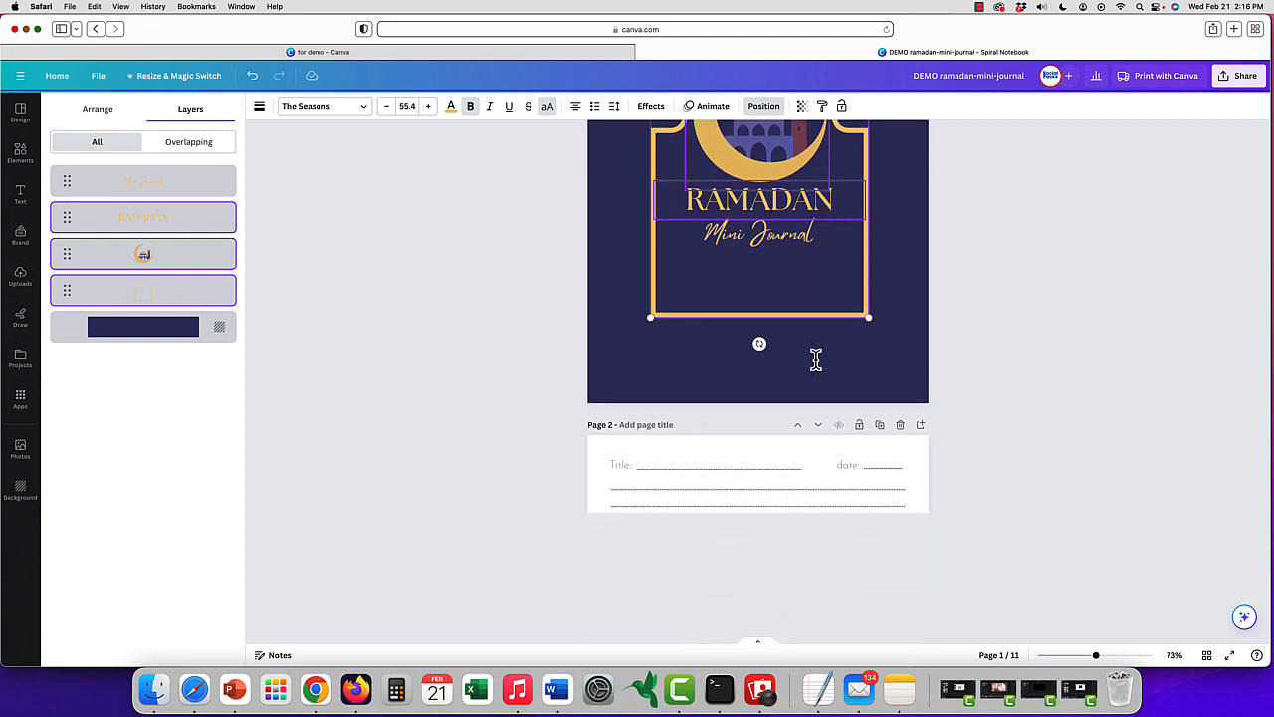
scroll(815, 361, up, 3)
scroll(815, 360, down, 20)
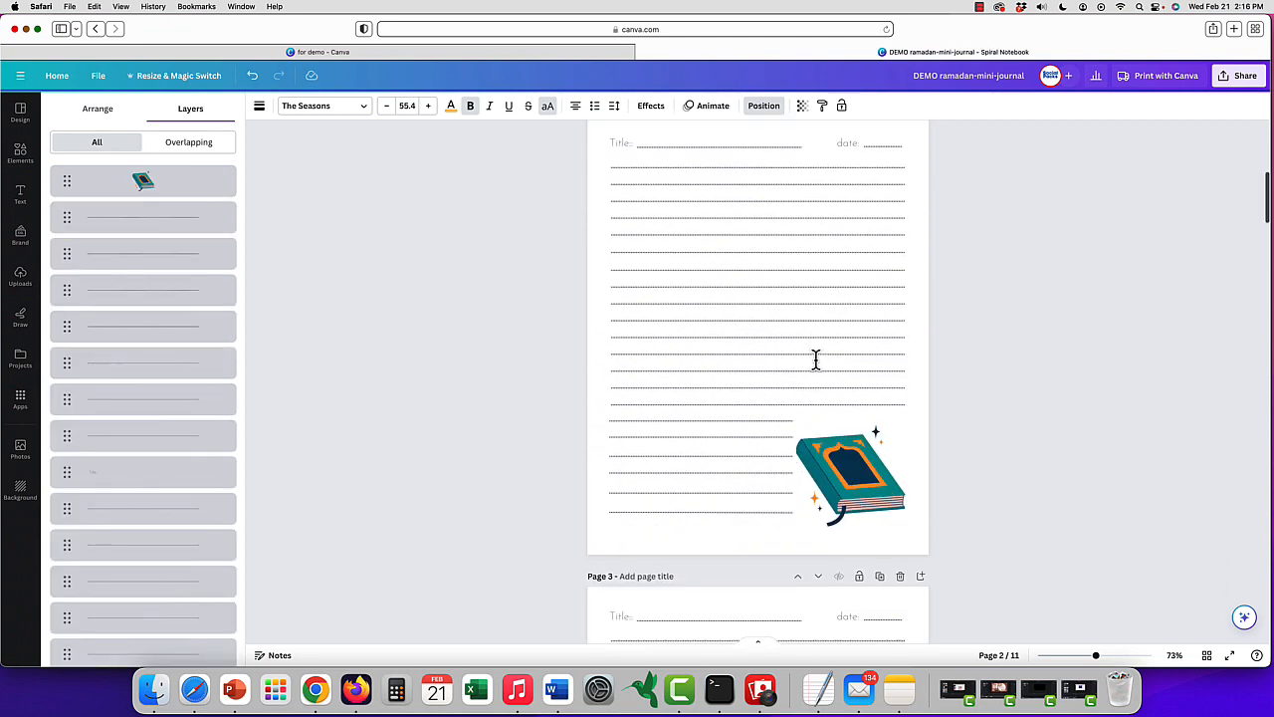
scroll(815, 360, down, 8)
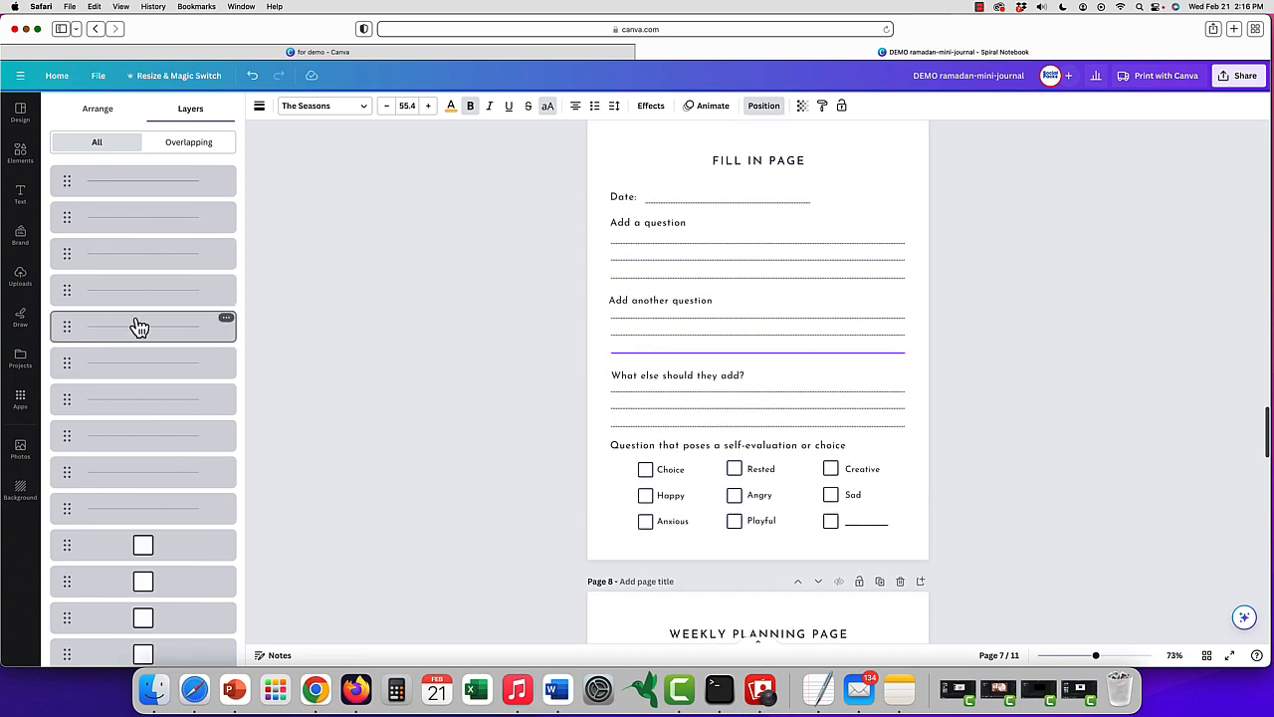
scroll(137, 325, down, 10)
scroll(137, 324, up, 10)
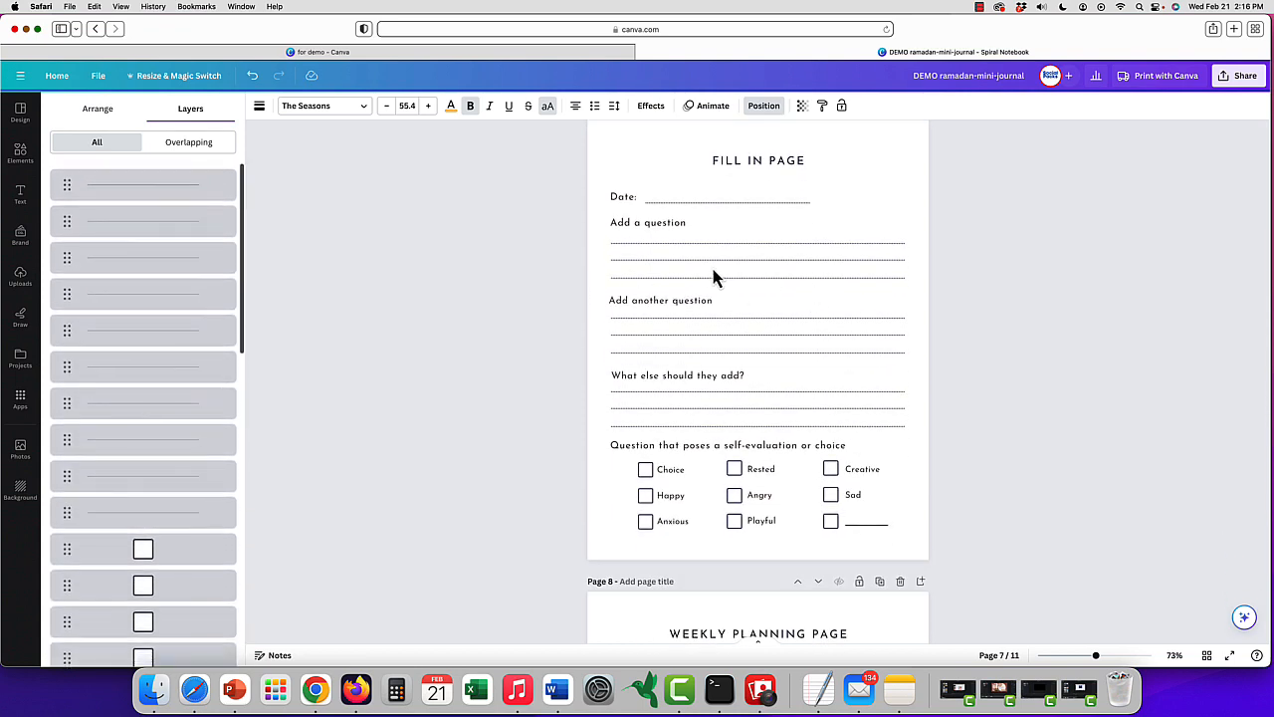
scroll(720, 267, up, 15)
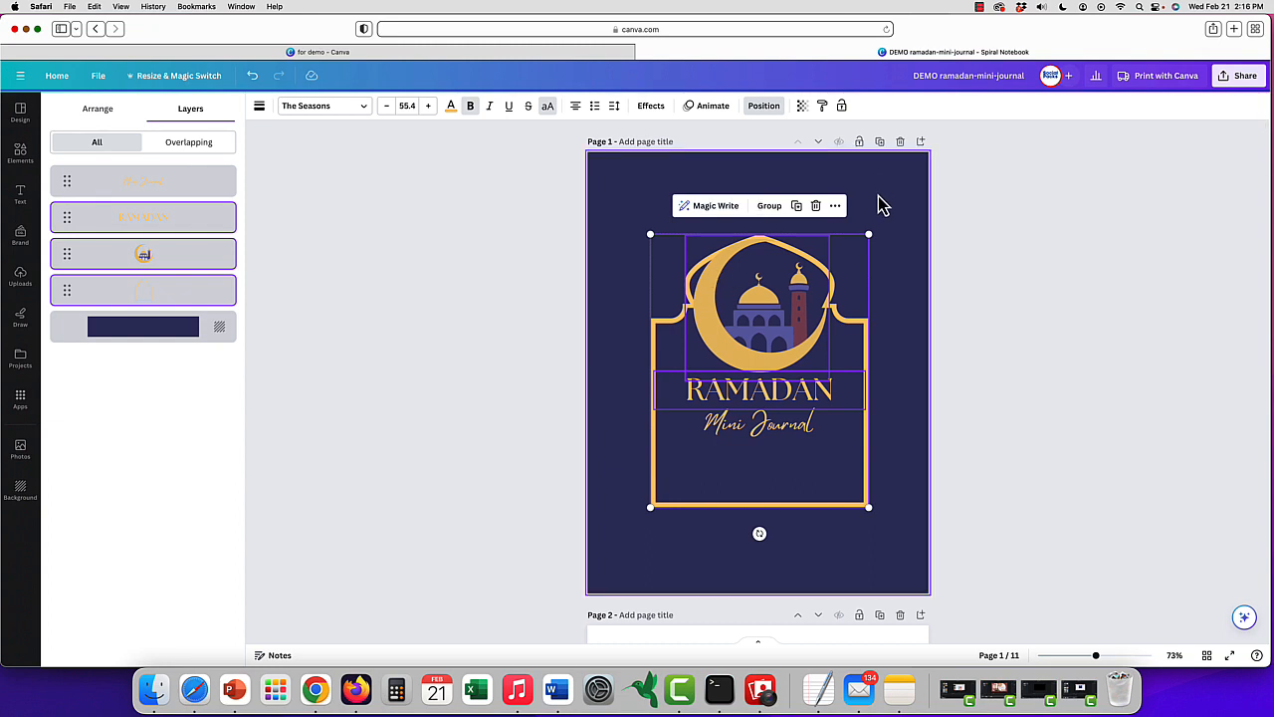
Select all of the cover's elements together, and clear the navy background from the page
click(880, 204)
drag(606, 199, 881, 555)
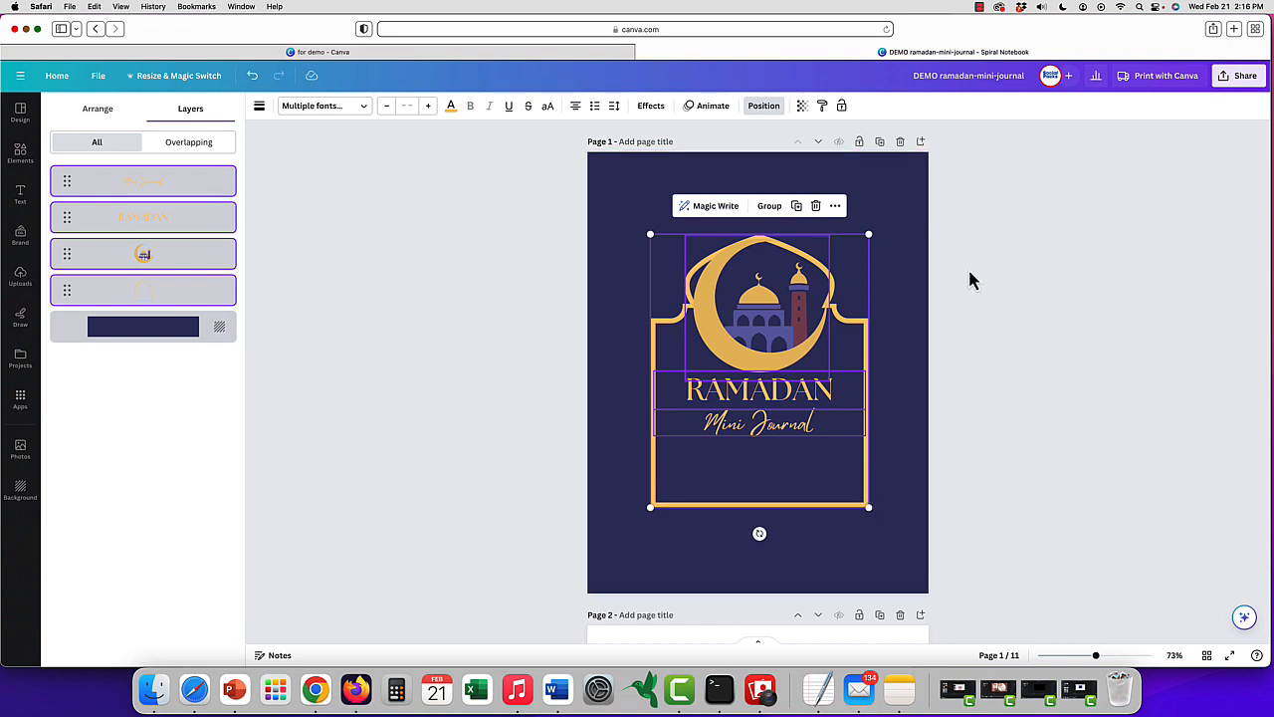
click(613, 184)
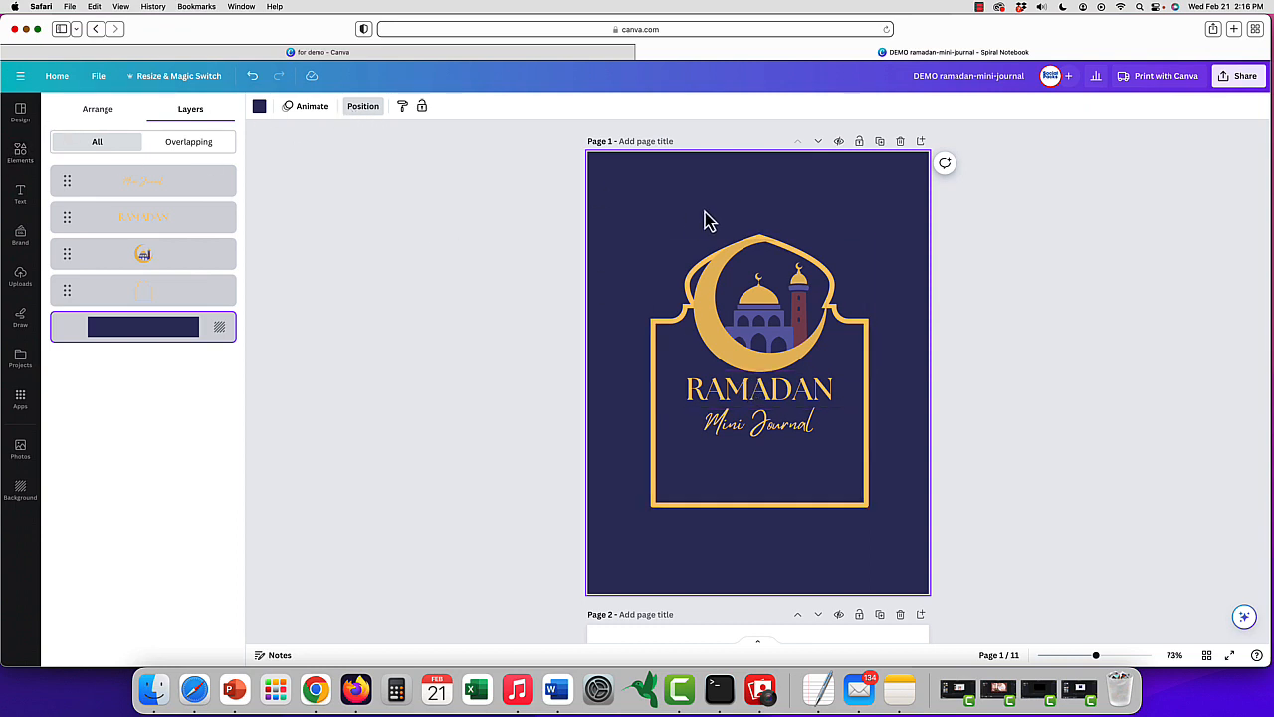
key(Delete)
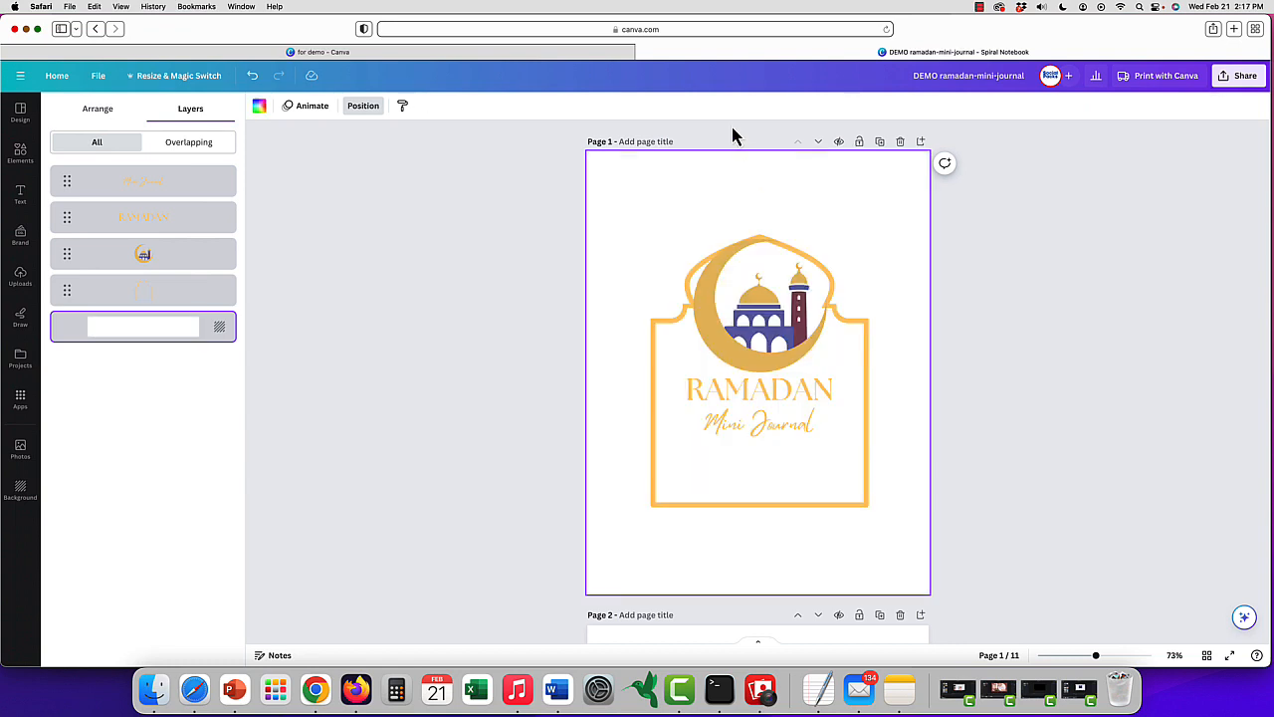
Search the elements library for "ramadan" and show all the matching photos
click(34, 159)
click(154, 114)
text(r)
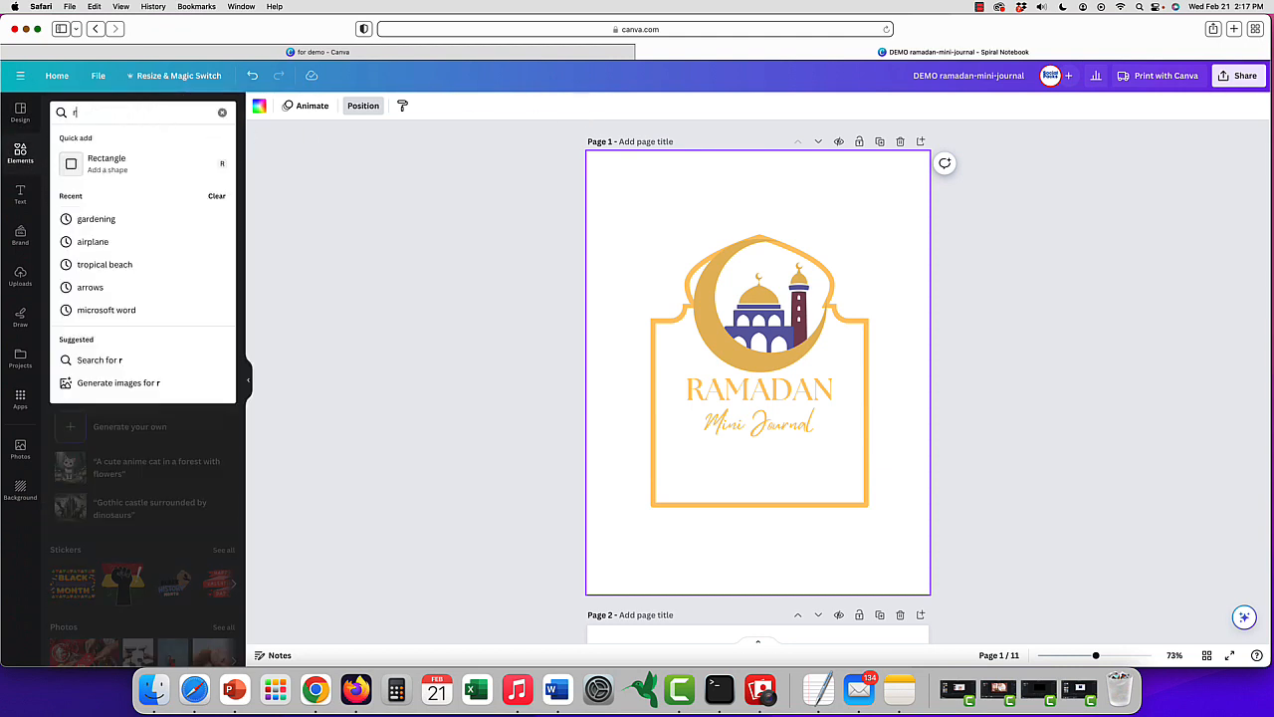
text(amadan)
key(Return)
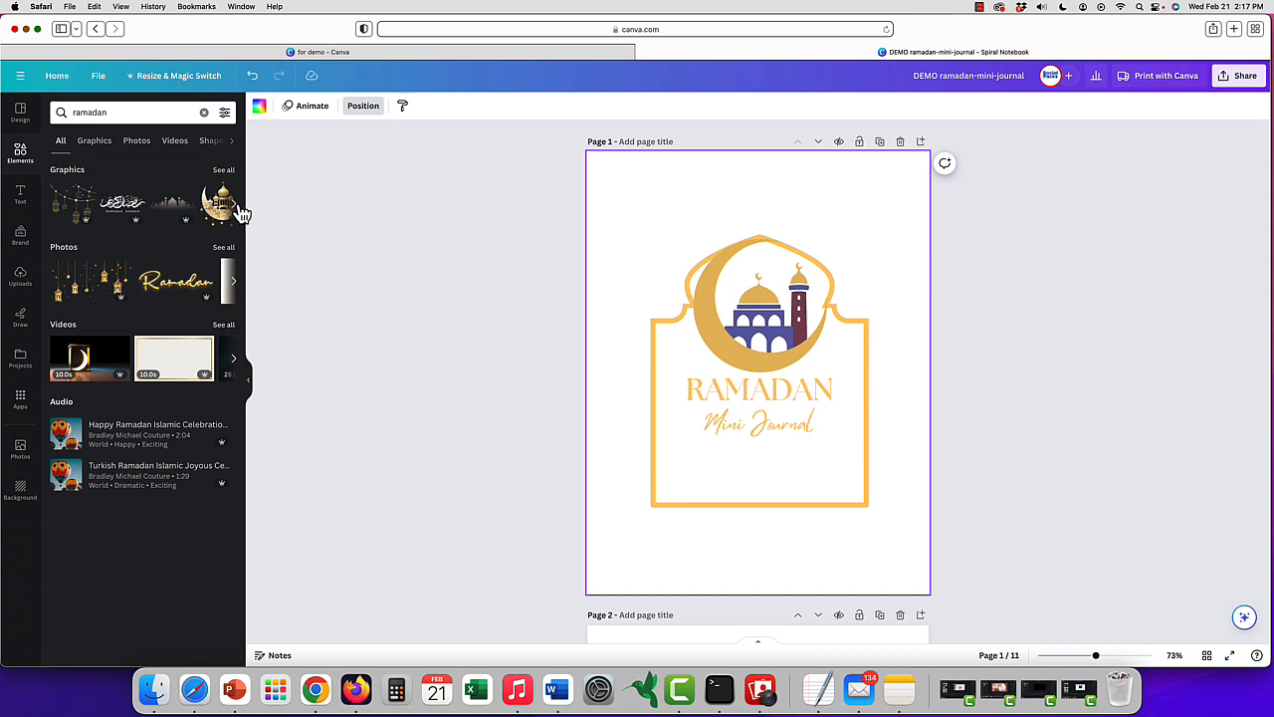
click(223, 248)
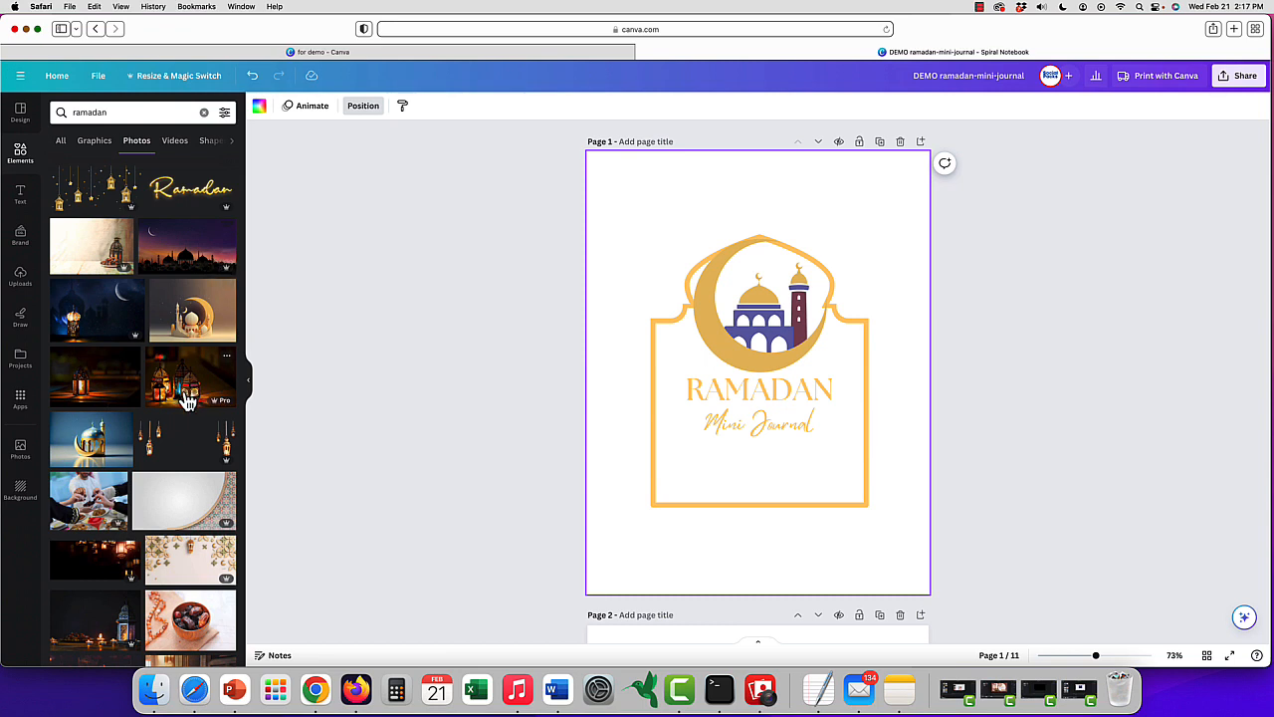
Add the light grey photo with the curved geometric mosaic corner and set it as the cover's background
scroll(187, 400, down, 3)
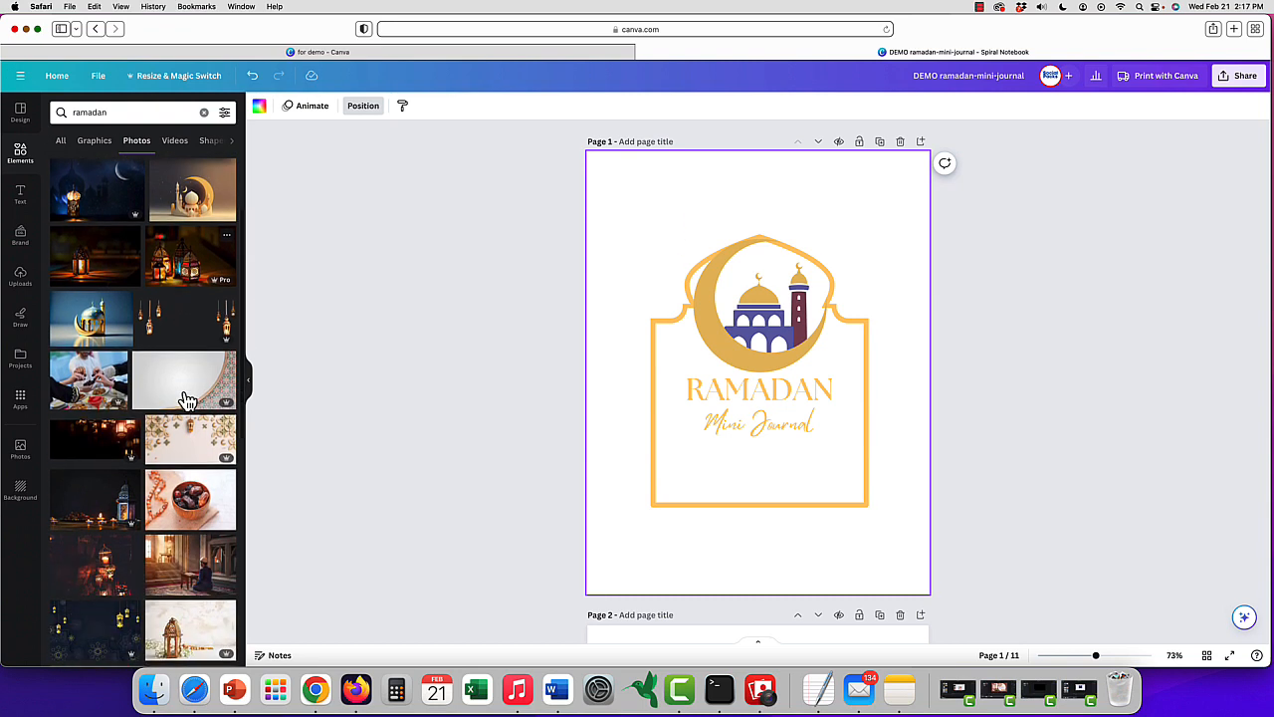
scroll(187, 400, down, 2)
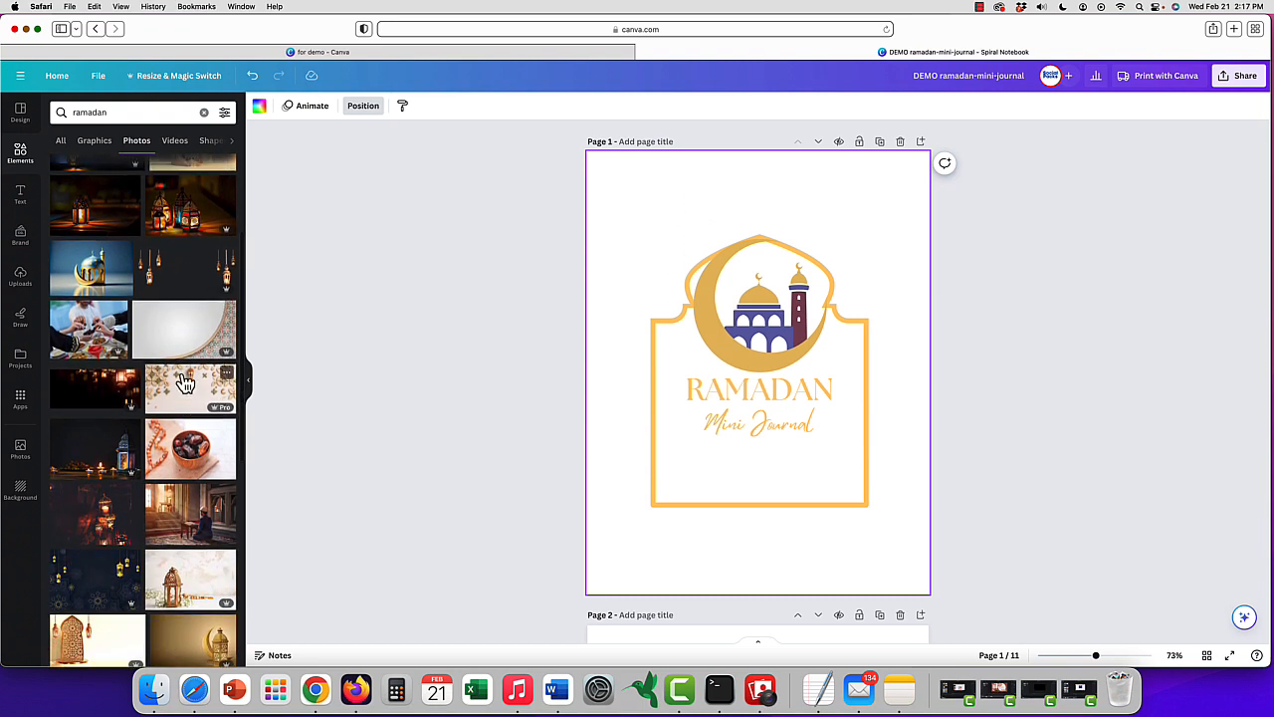
click(189, 333)
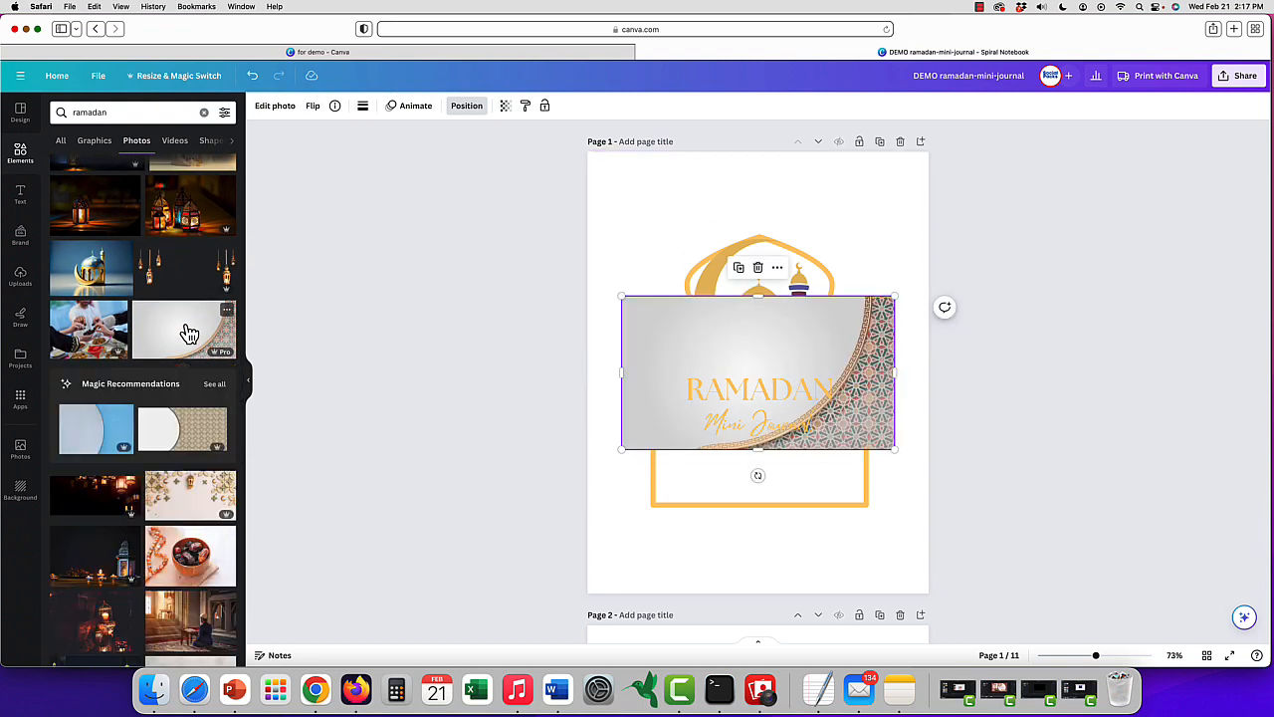
right_click(879, 412)
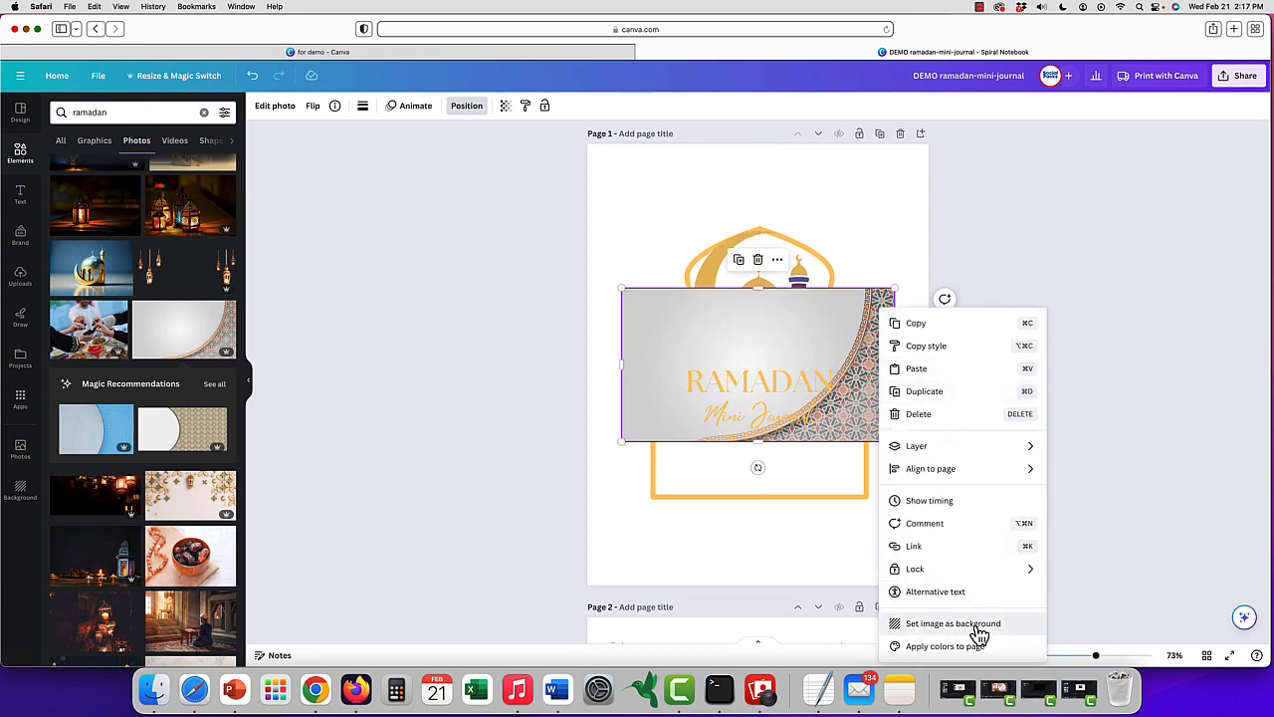
click(901, 625)
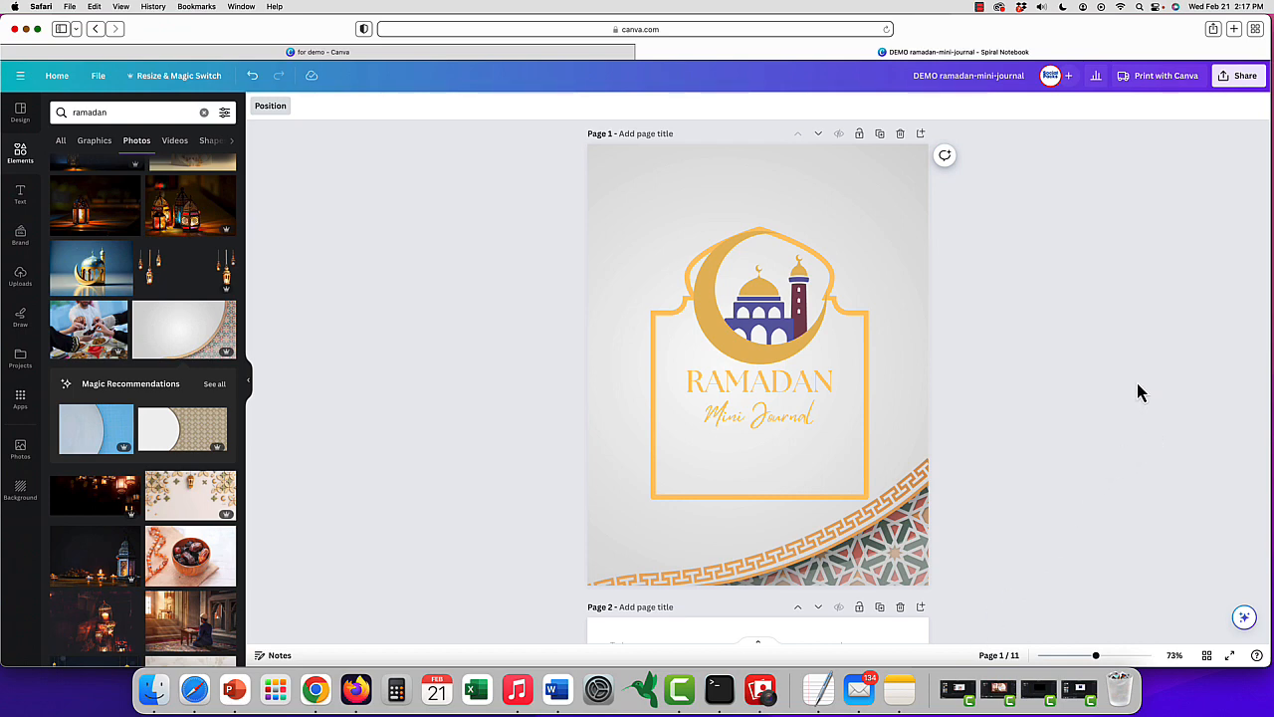
Move the "Mini Journal" subtitle and the RAMADAN title slightly down, and select the mosque graphic
click(761, 419)
drag(770, 453, 769, 463)
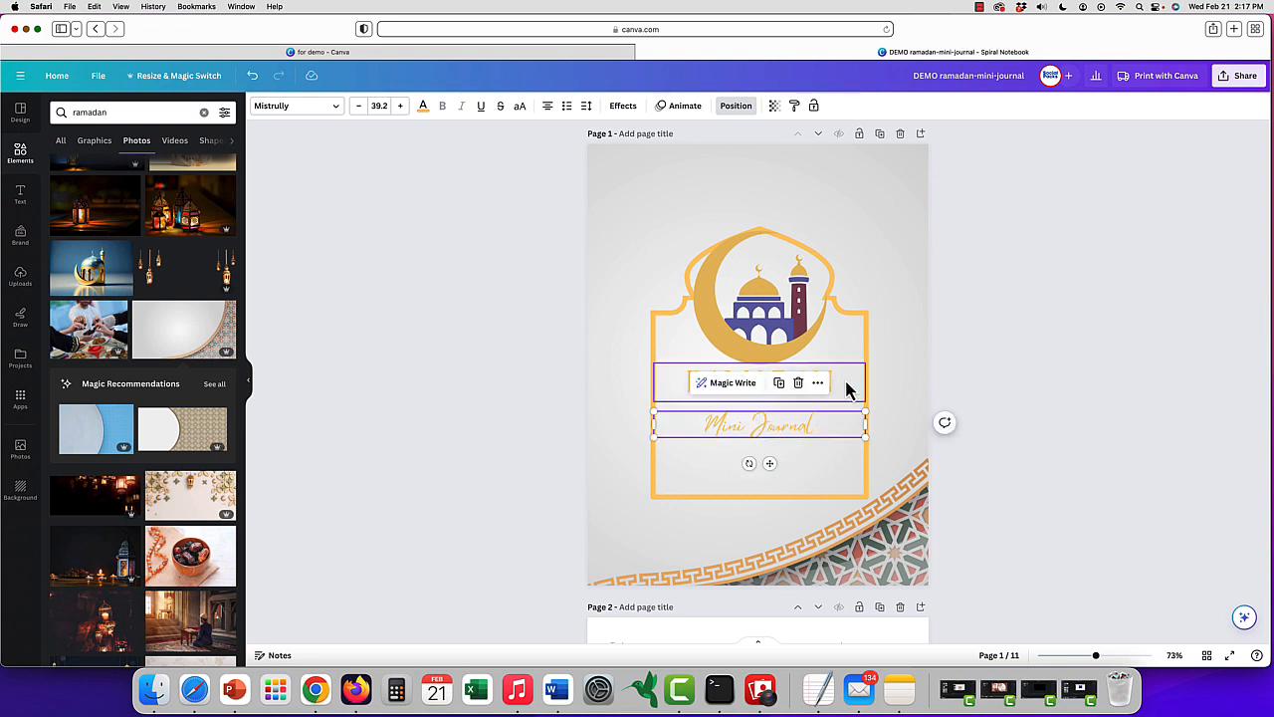
drag(847, 388, 847, 389)
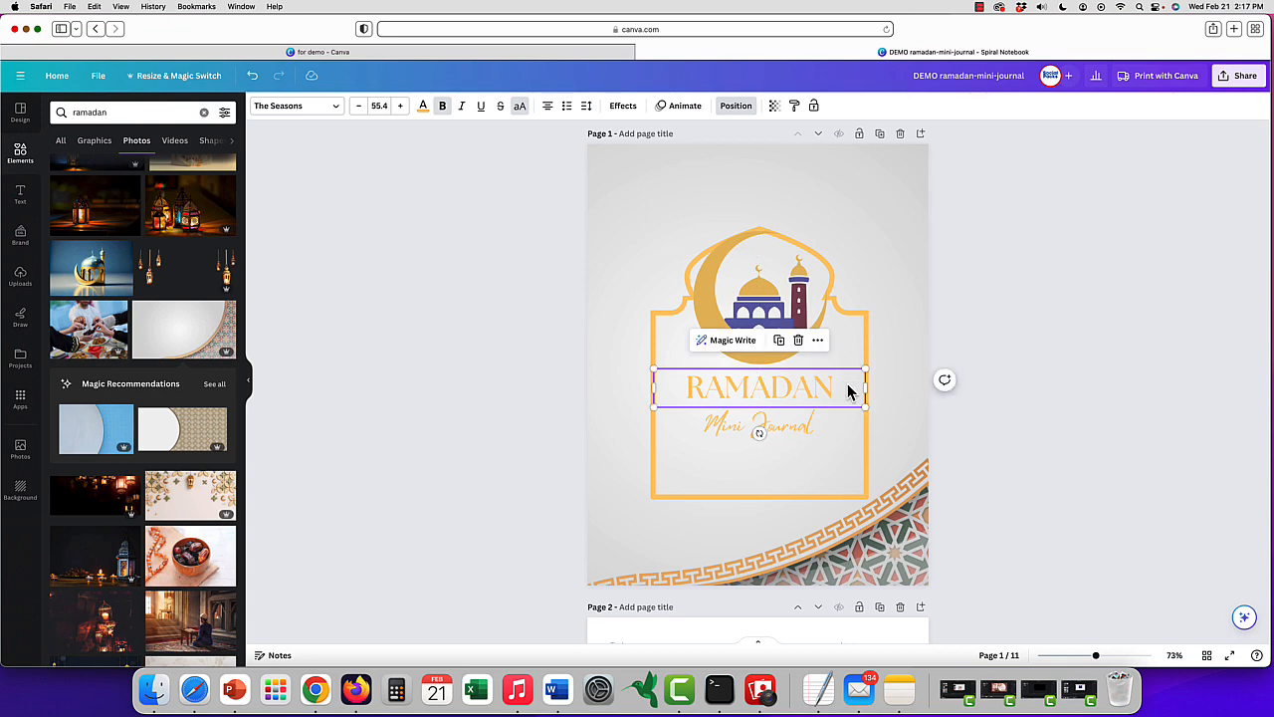
click(771, 267)
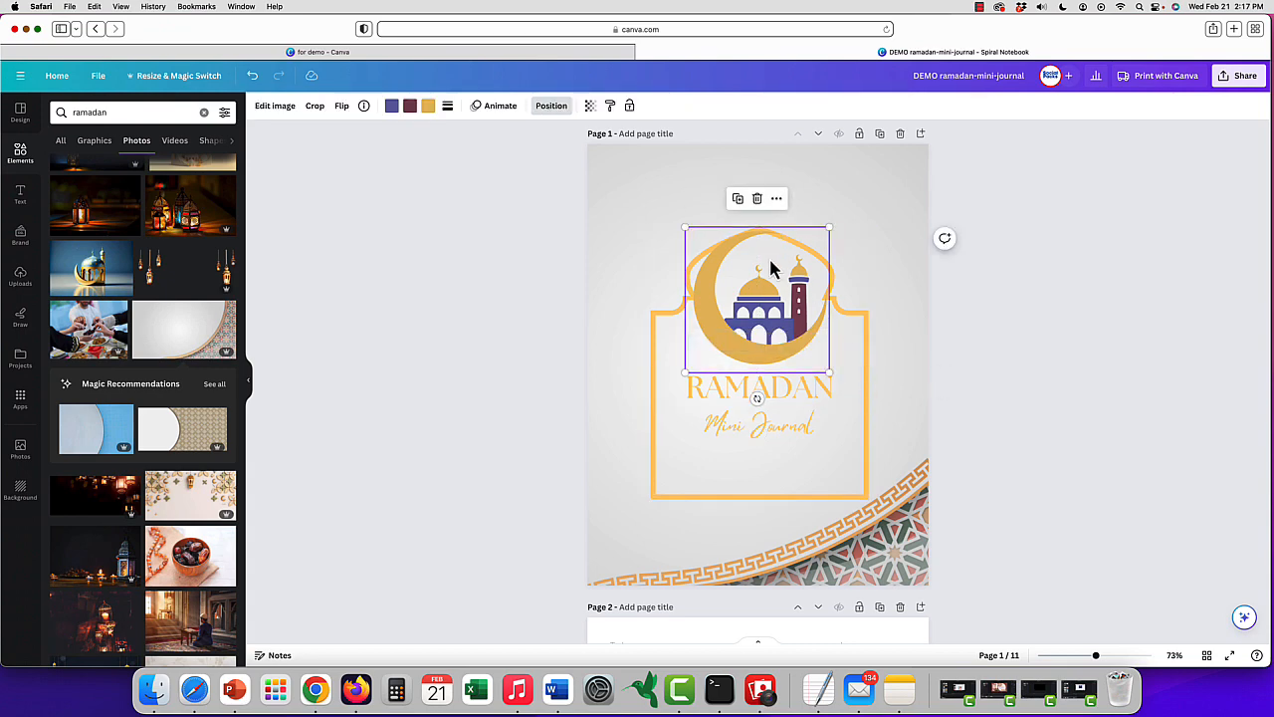
click(20, 123)
click(77, 110)
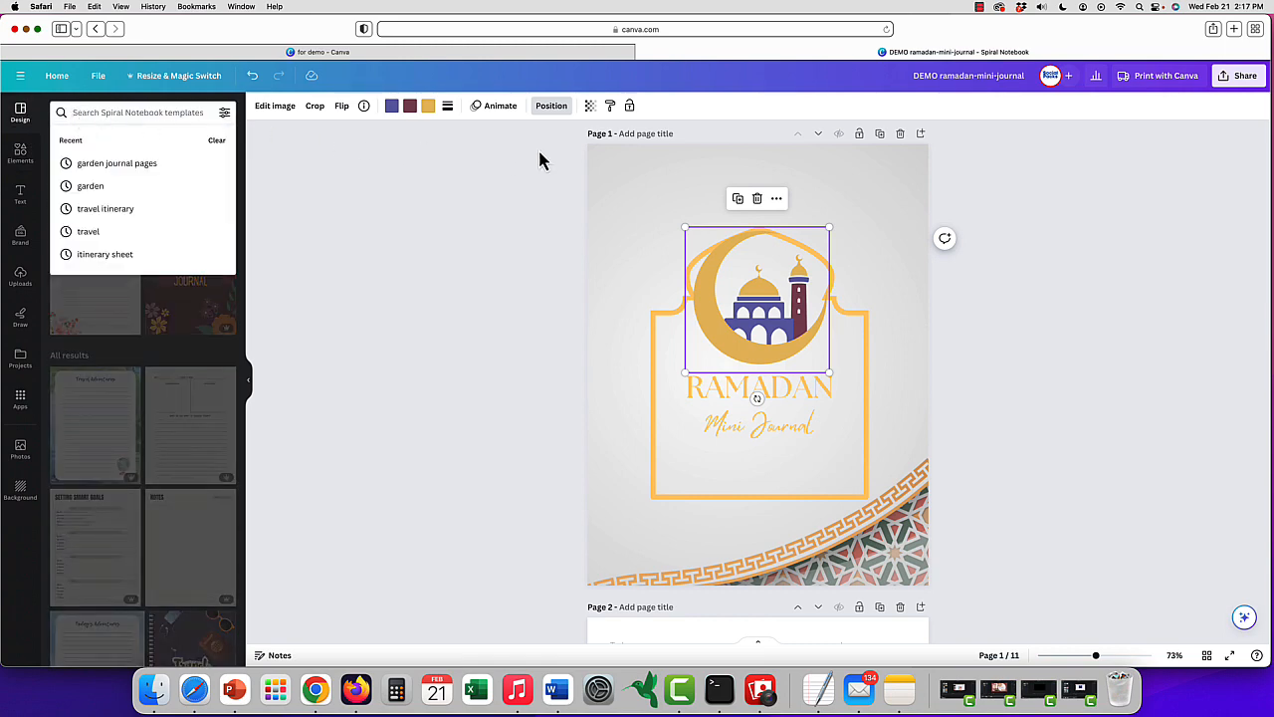
text(rectangle)
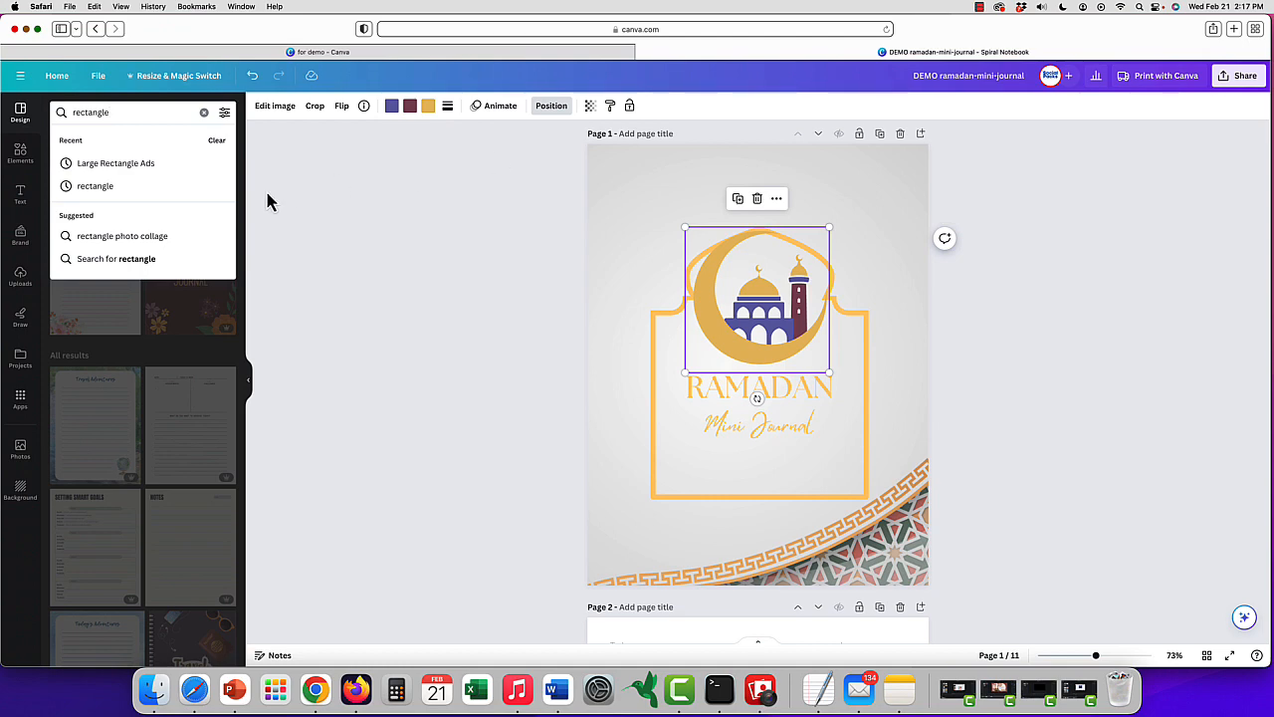
Search the elements library for "rectangle" and add a rectangle shape to the cover
click(20, 151)
click(142, 109)
double_click(83, 112)
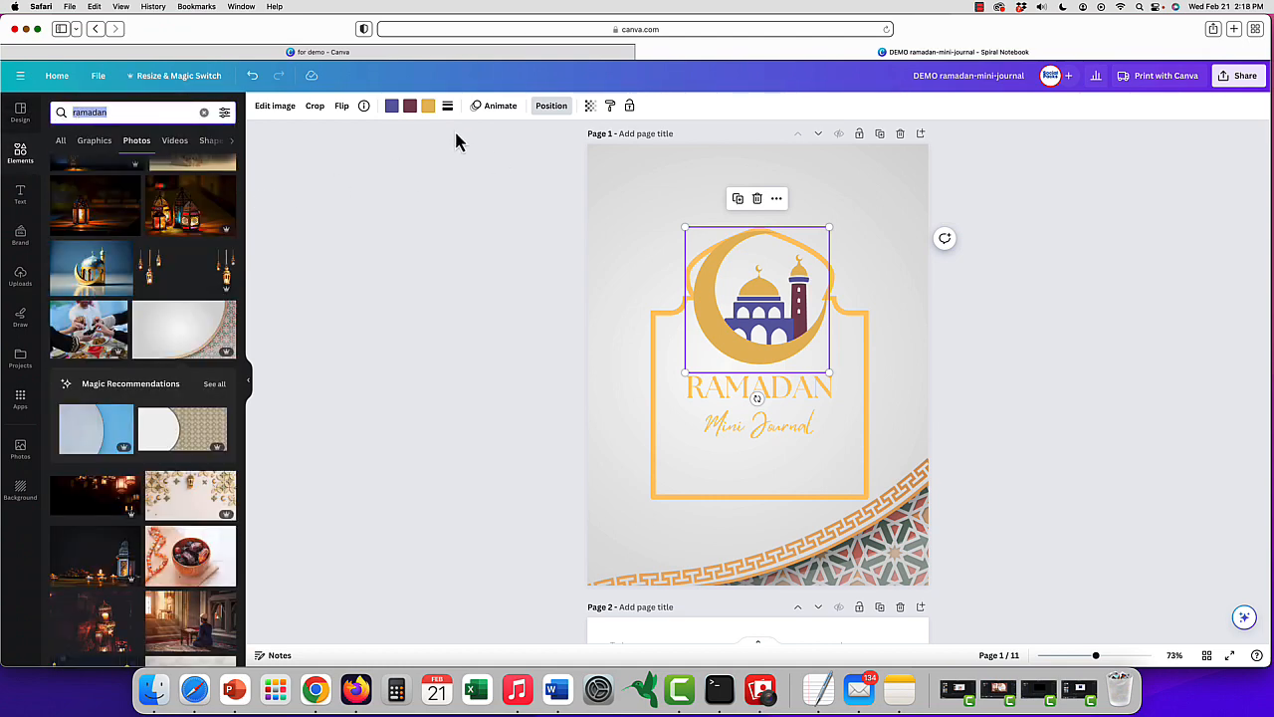
text(rectangle)
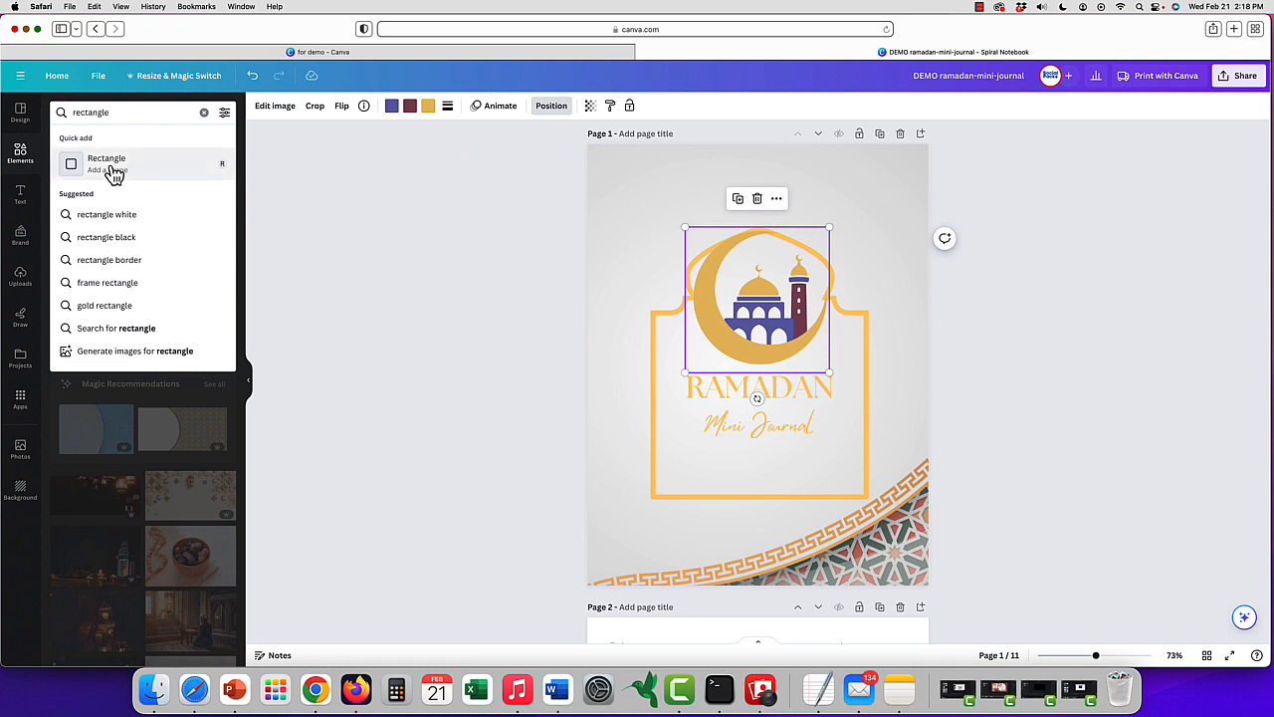
key(Return)
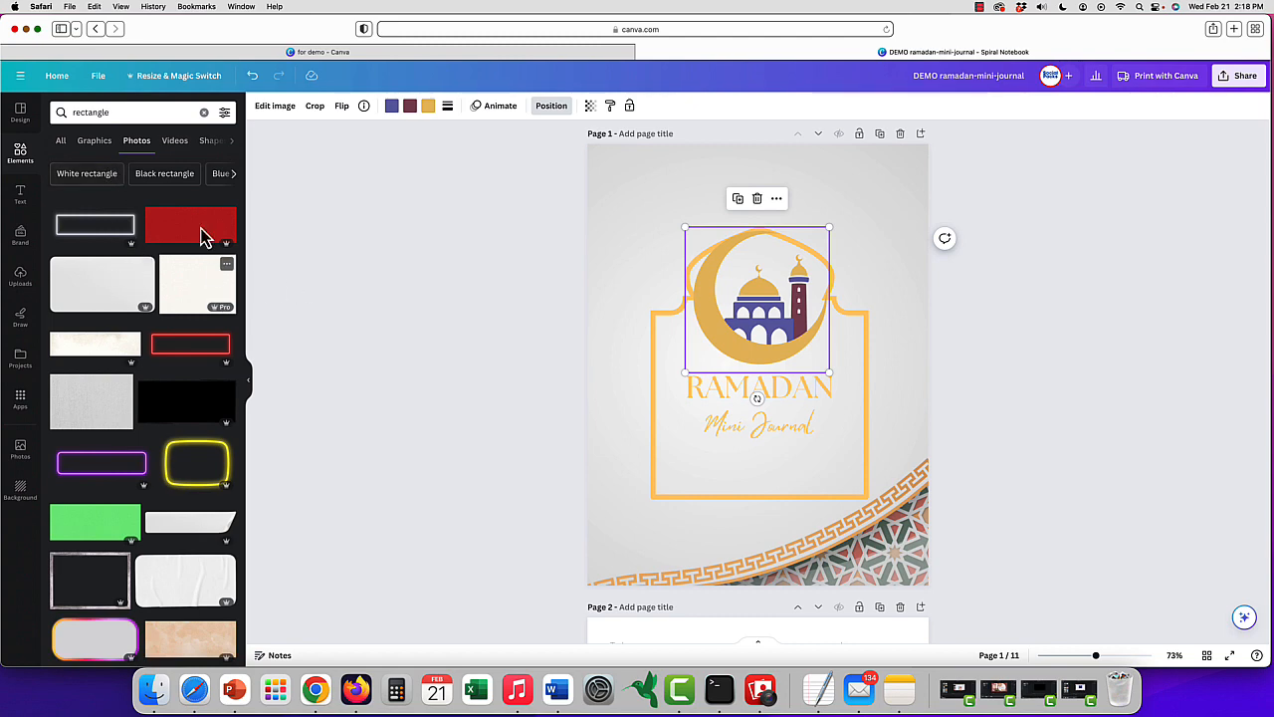
click(126, 111)
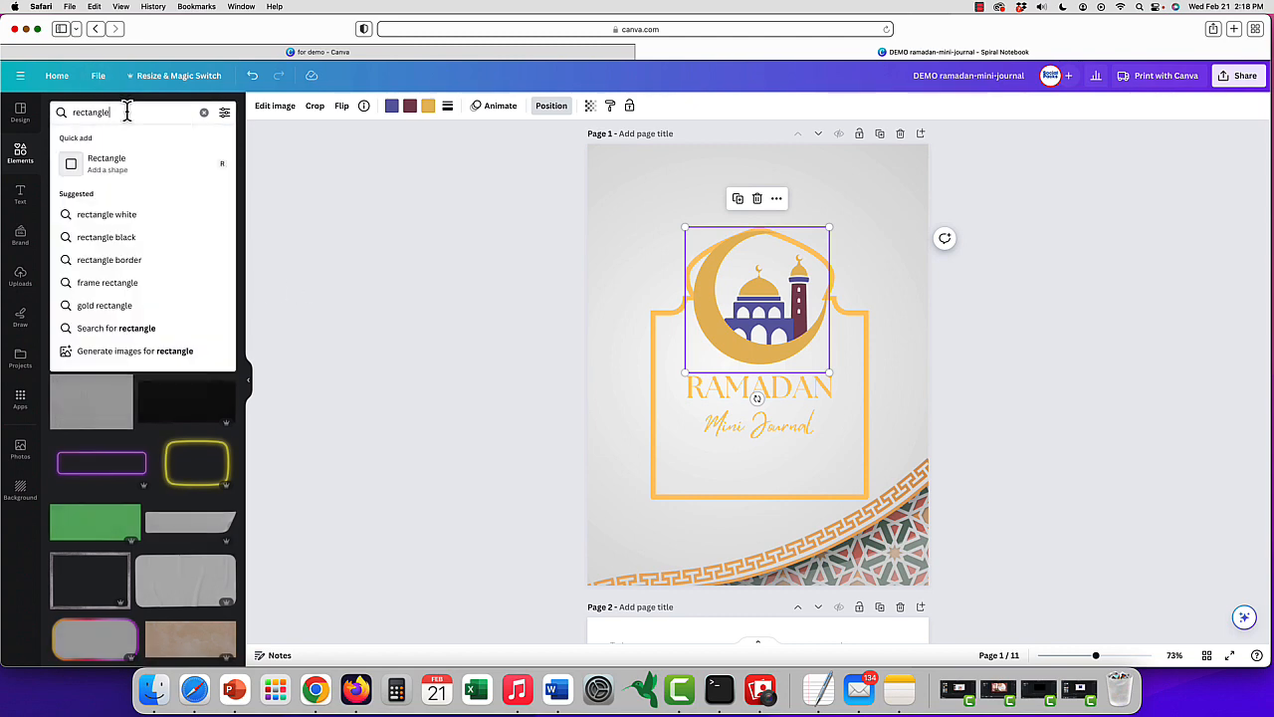
click(70, 169)
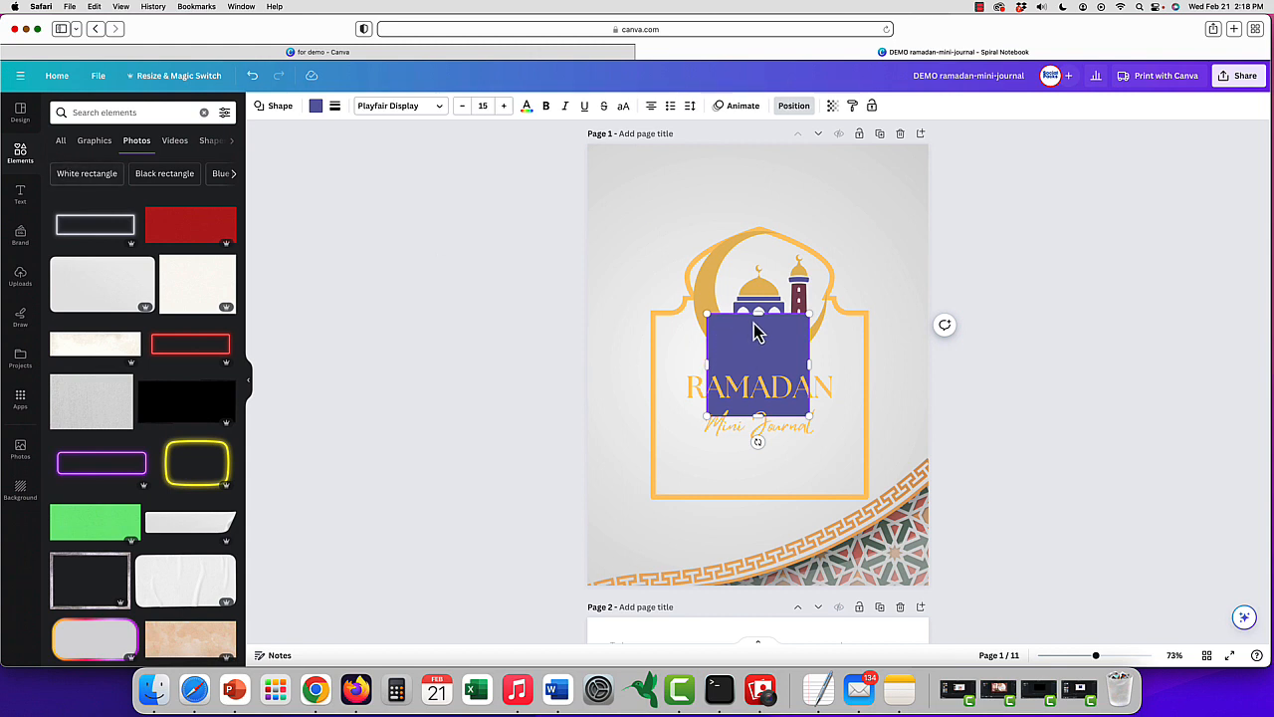
Resize the rectangle to fill the gold frame's lower part, from just below the crescent to the frame's bottom edge
drag(758, 313, 761, 340)
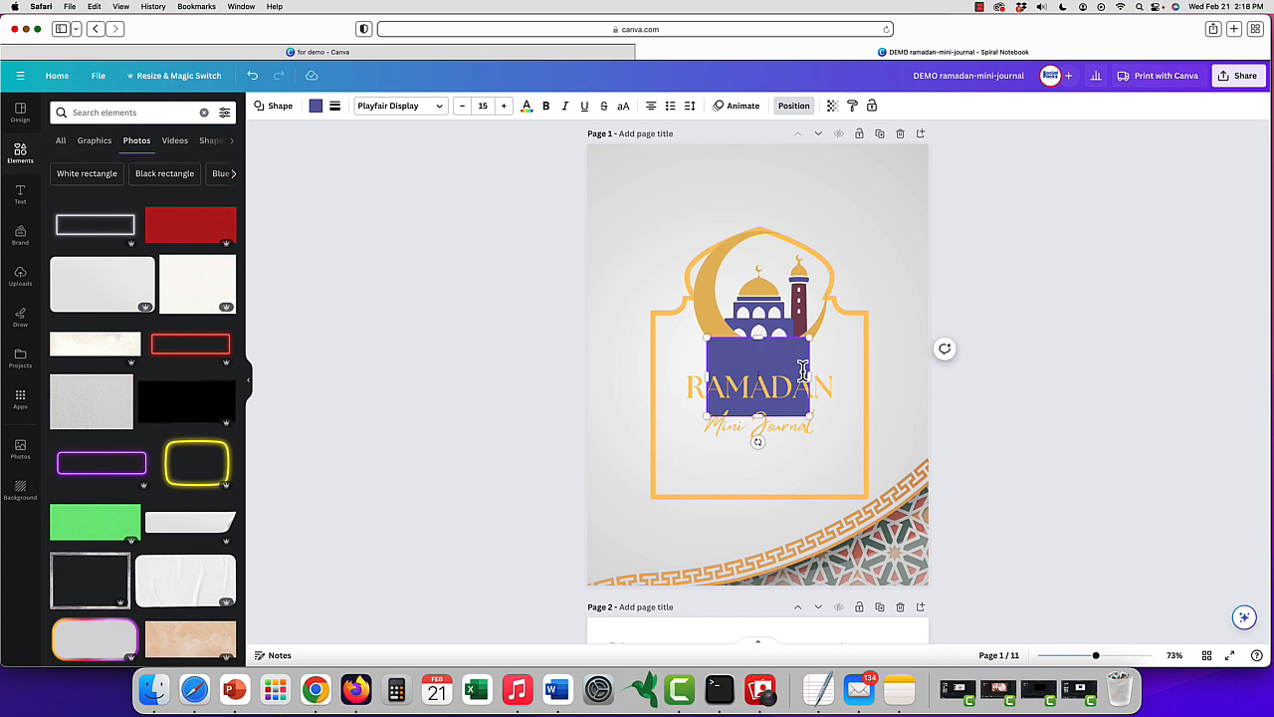
drag(809, 377, 866, 379)
drag(707, 377, 657, 378)
drag(760, 416, 762, 500)
drag(840, 365, 835, 367)
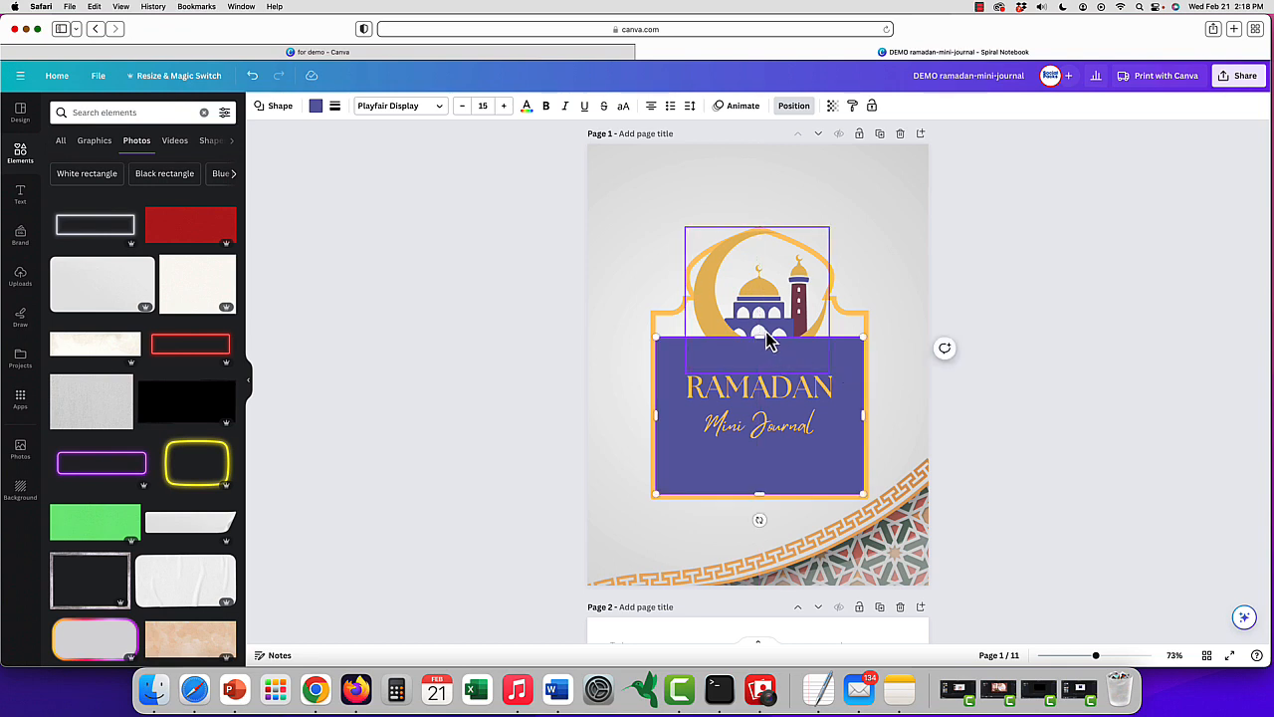
drag(762, 347, 761, 369)
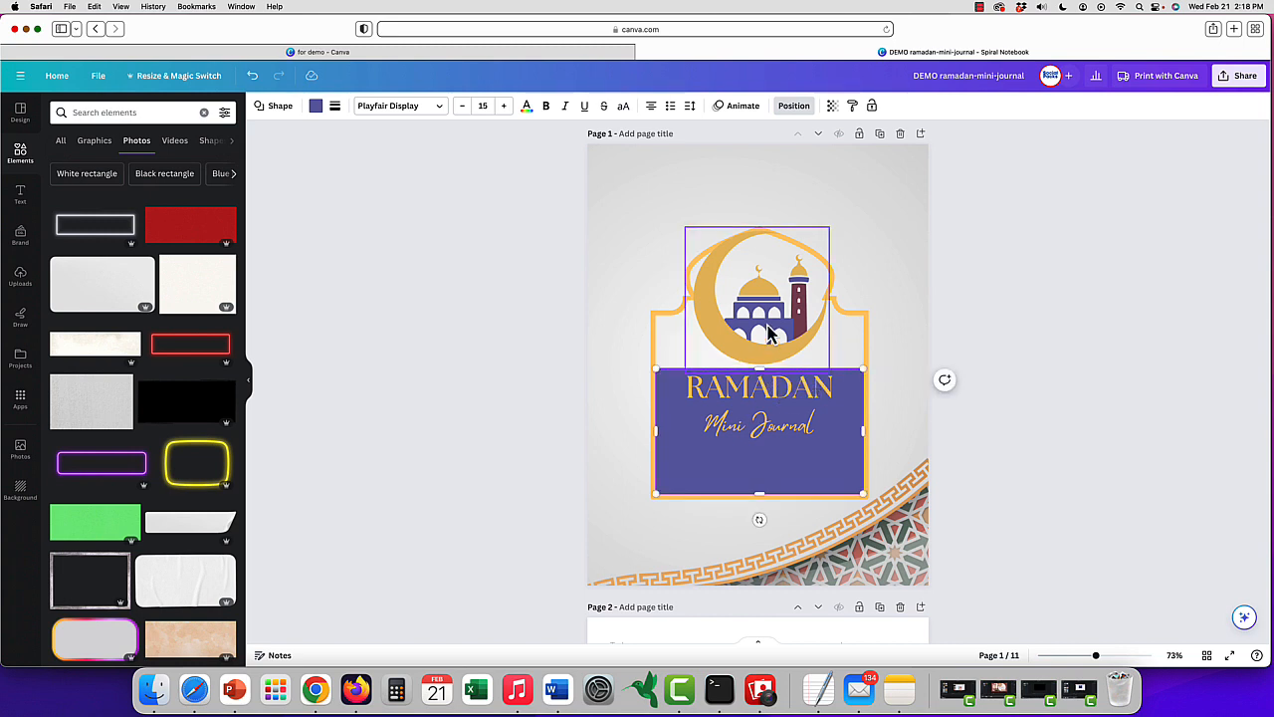
Change the mosque graphic's blue colour to the maroon document colour
click(768, 333)
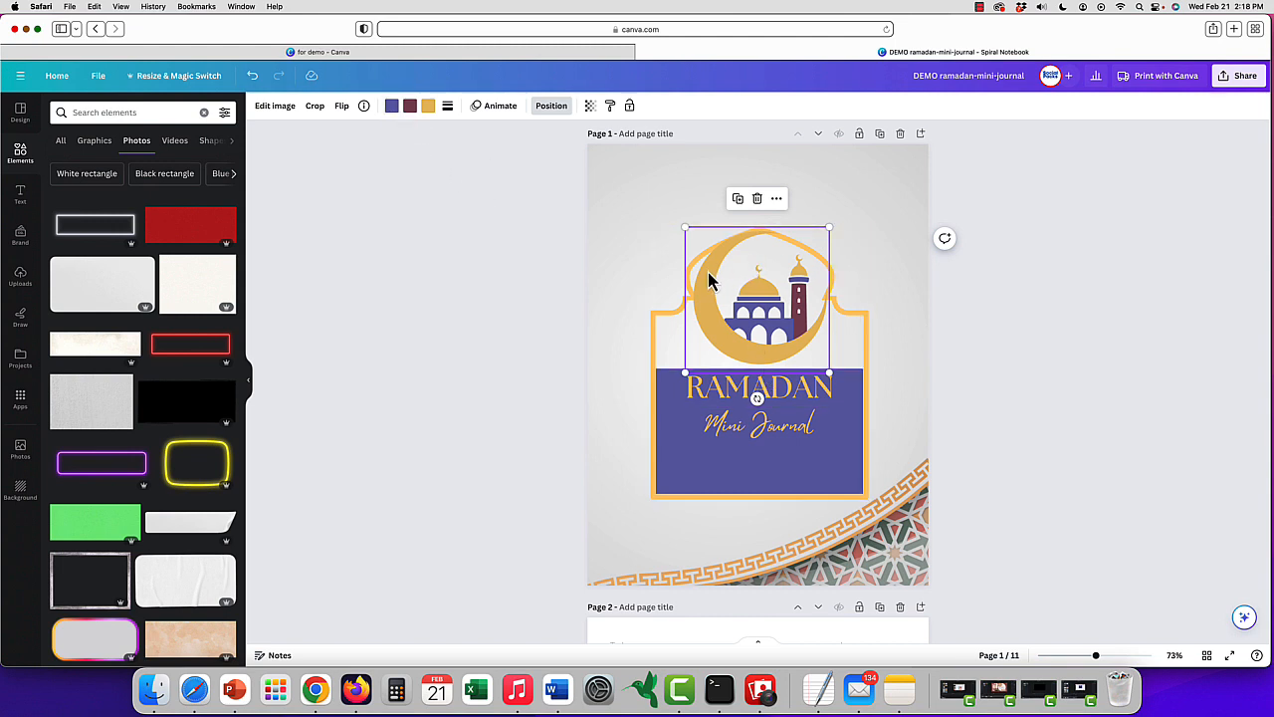
click(393, 109)
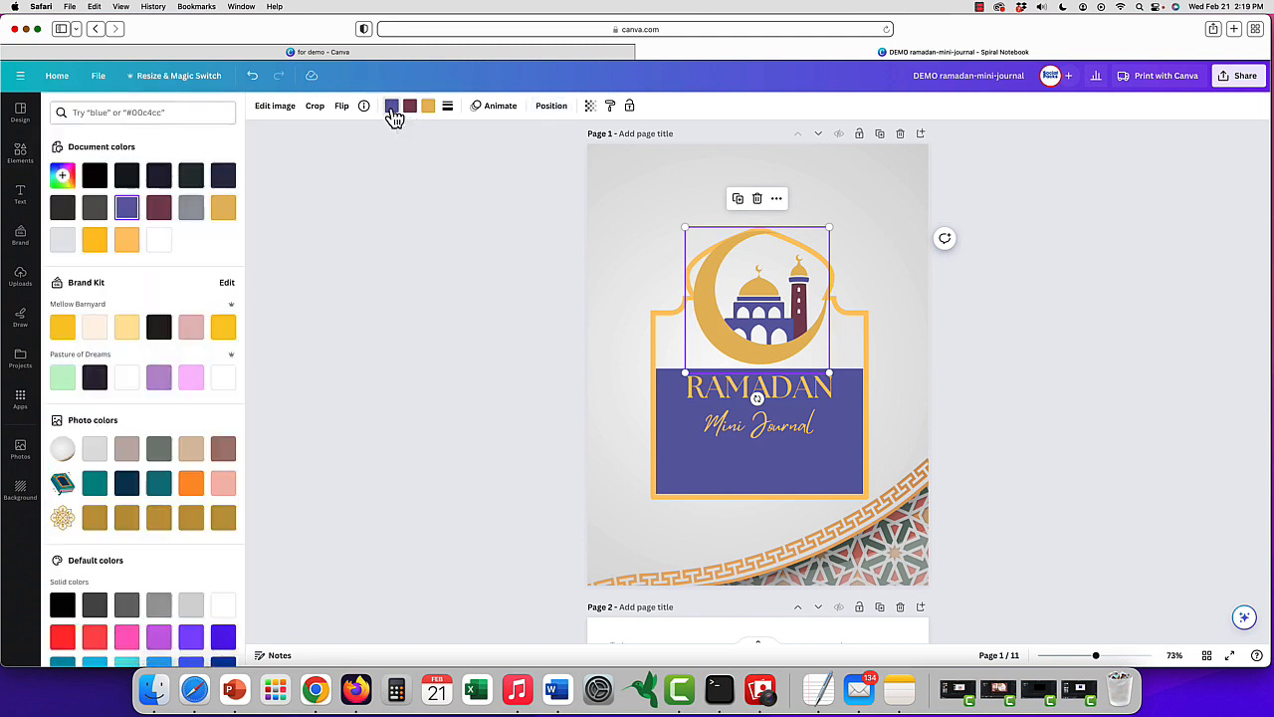
click(159, 209)
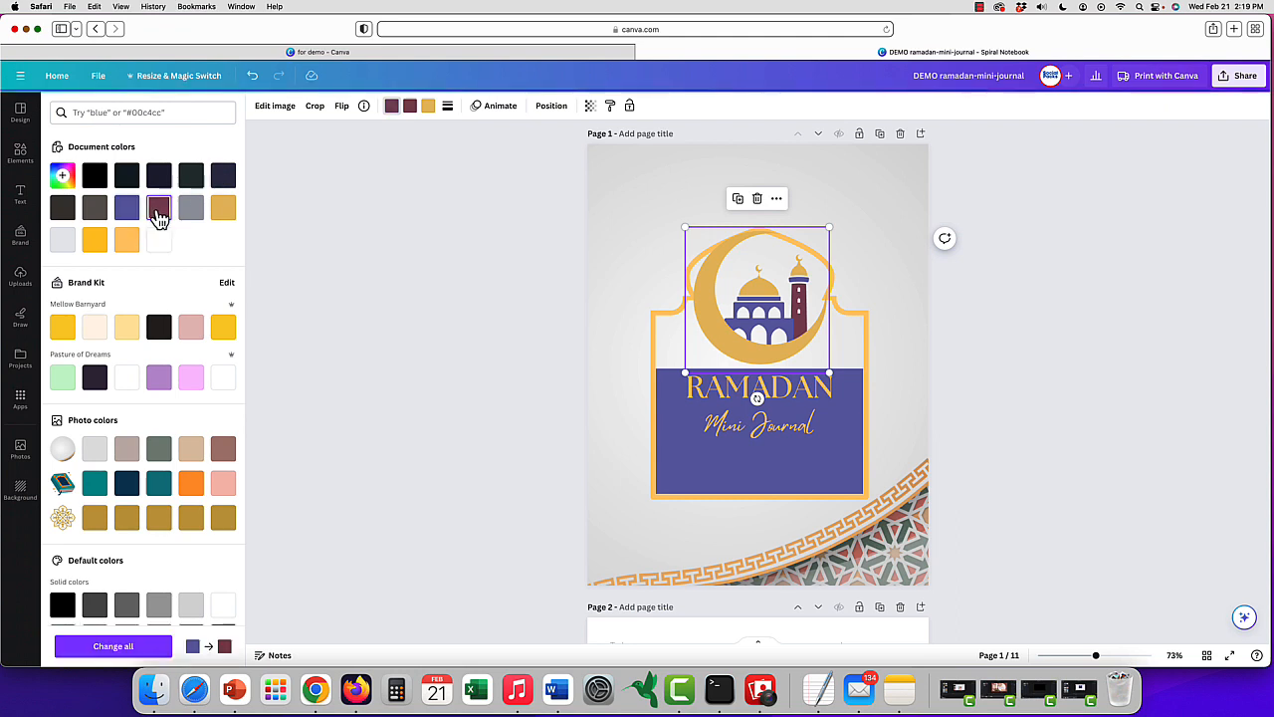
Extend the blue rectangle up to the gold frame's top and move its layer behind the frame, just above the background
click(679, 400)
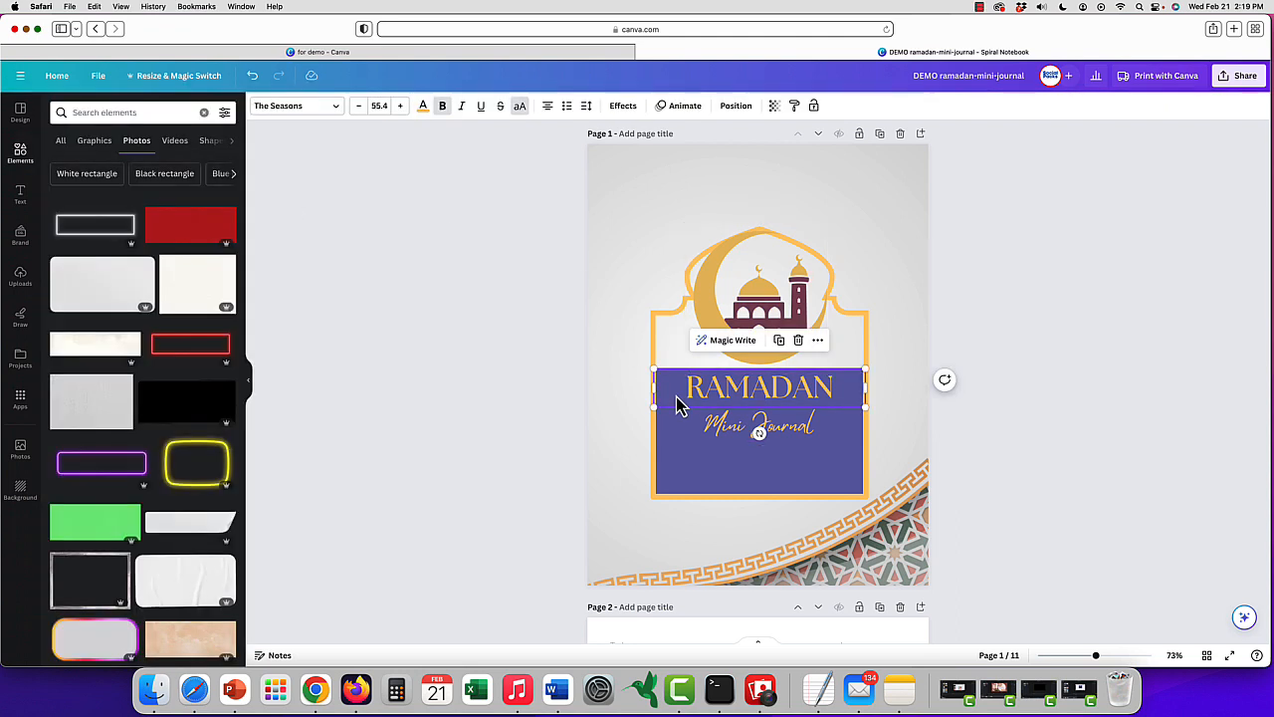
drag(759, 371, 751, 230)
click(786, 107)
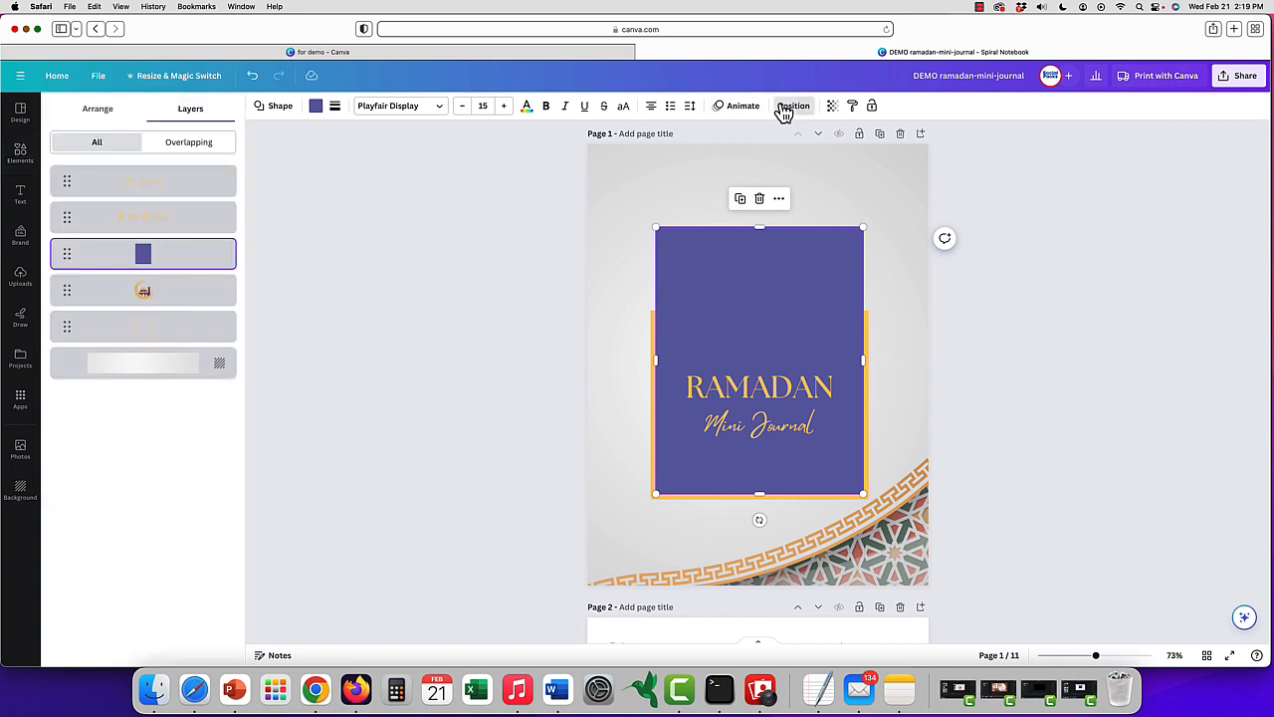
drag(171, 264, 168, 352)
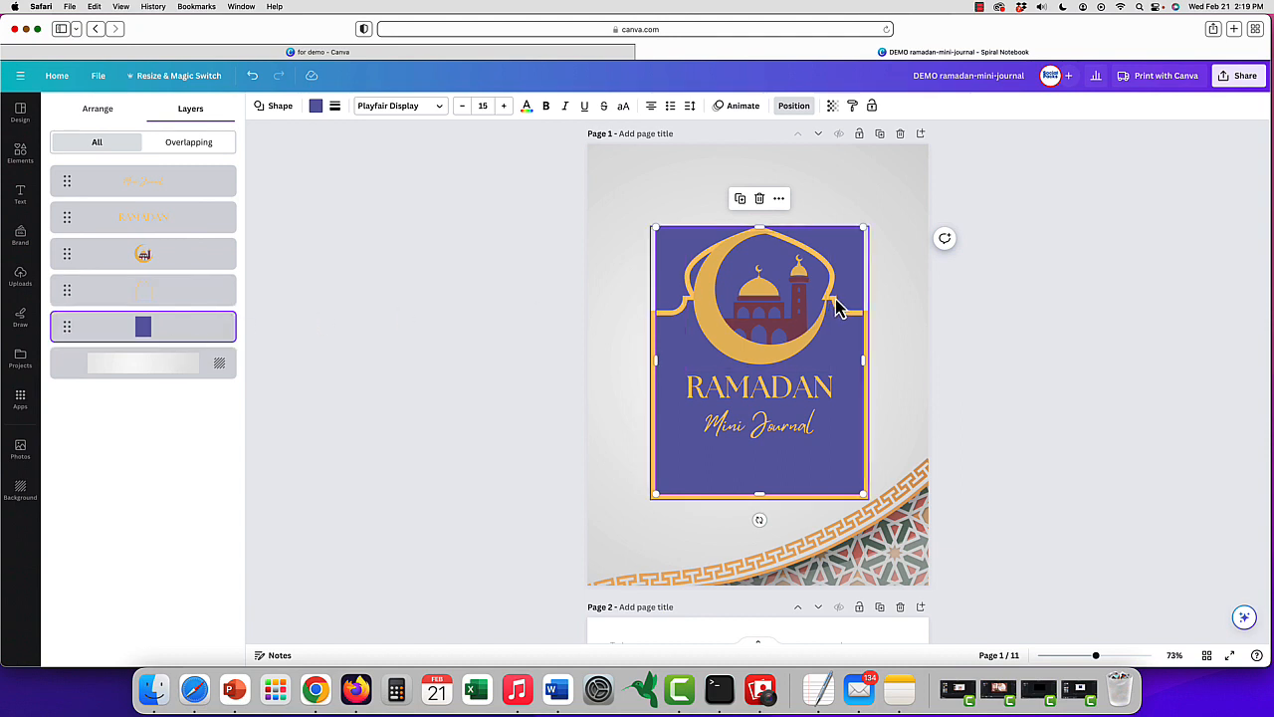
click(916, 299)
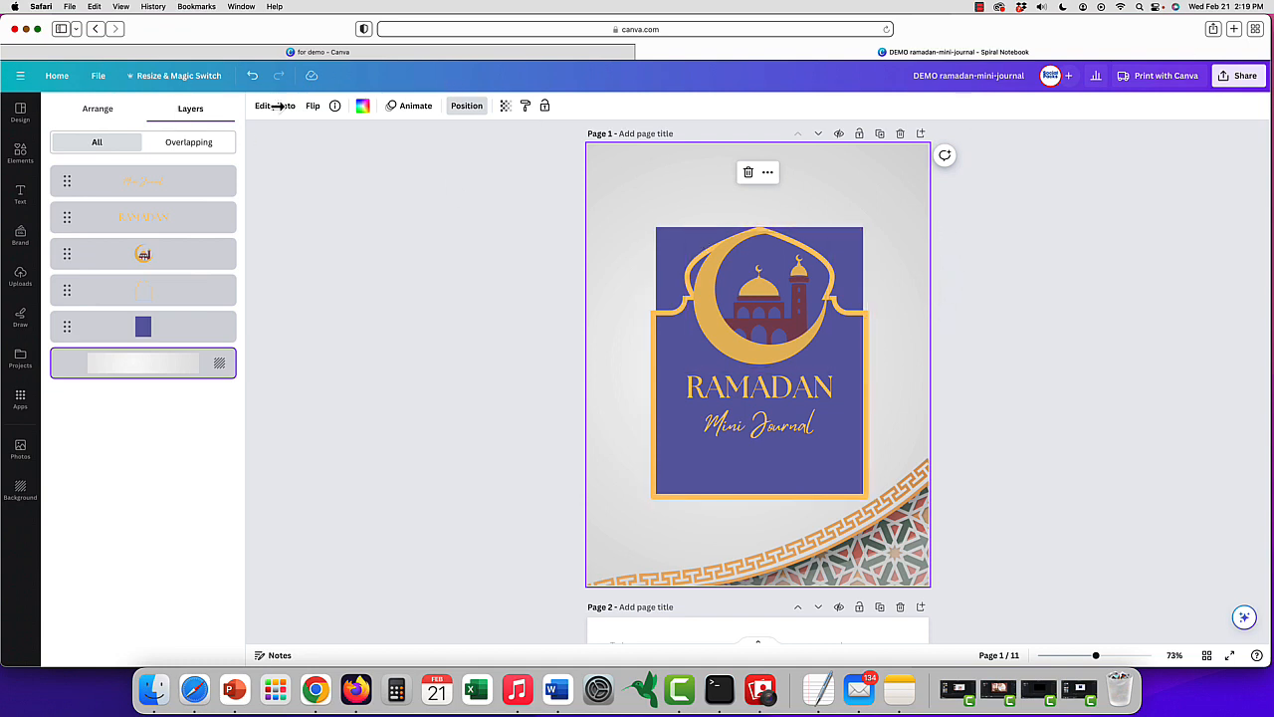
Add a second rectangle shape from the elements library and place it over the frame's upper-left corner
click(19, 151)
click(105, 113)
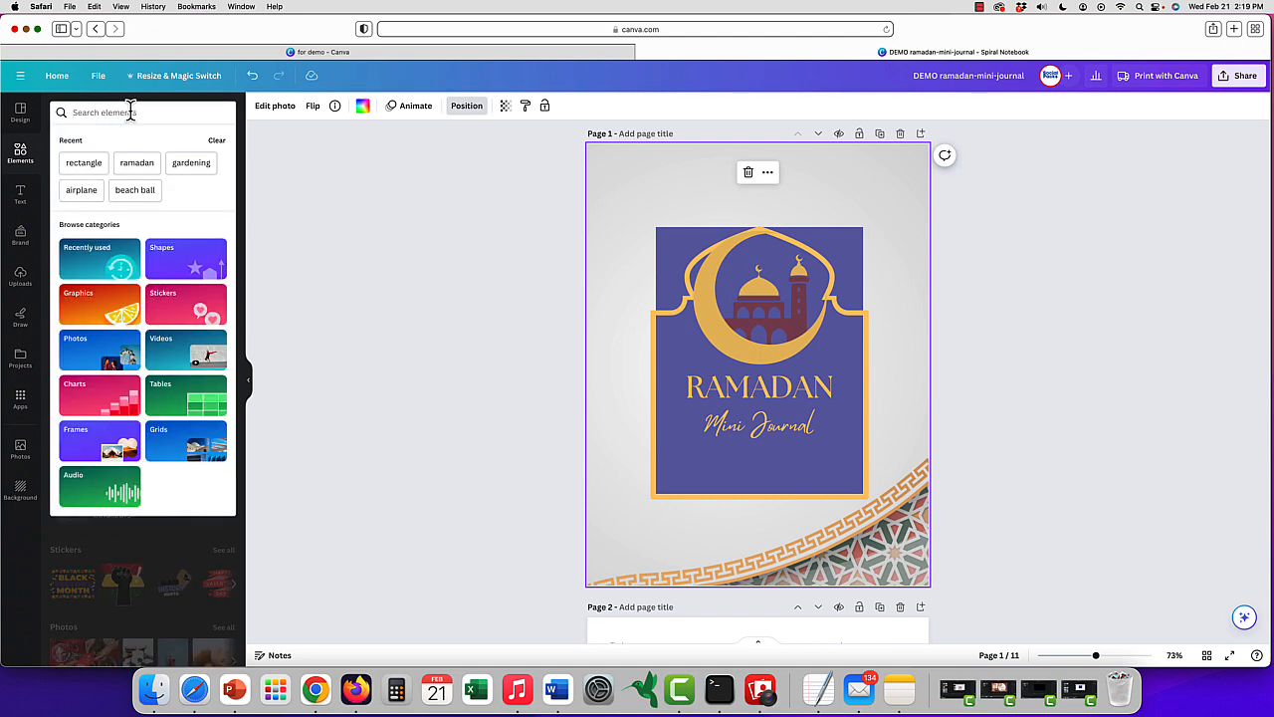
text(recent)
key(BackSpace)
key(BackSpace)
key(BackSpace)
text(tan)
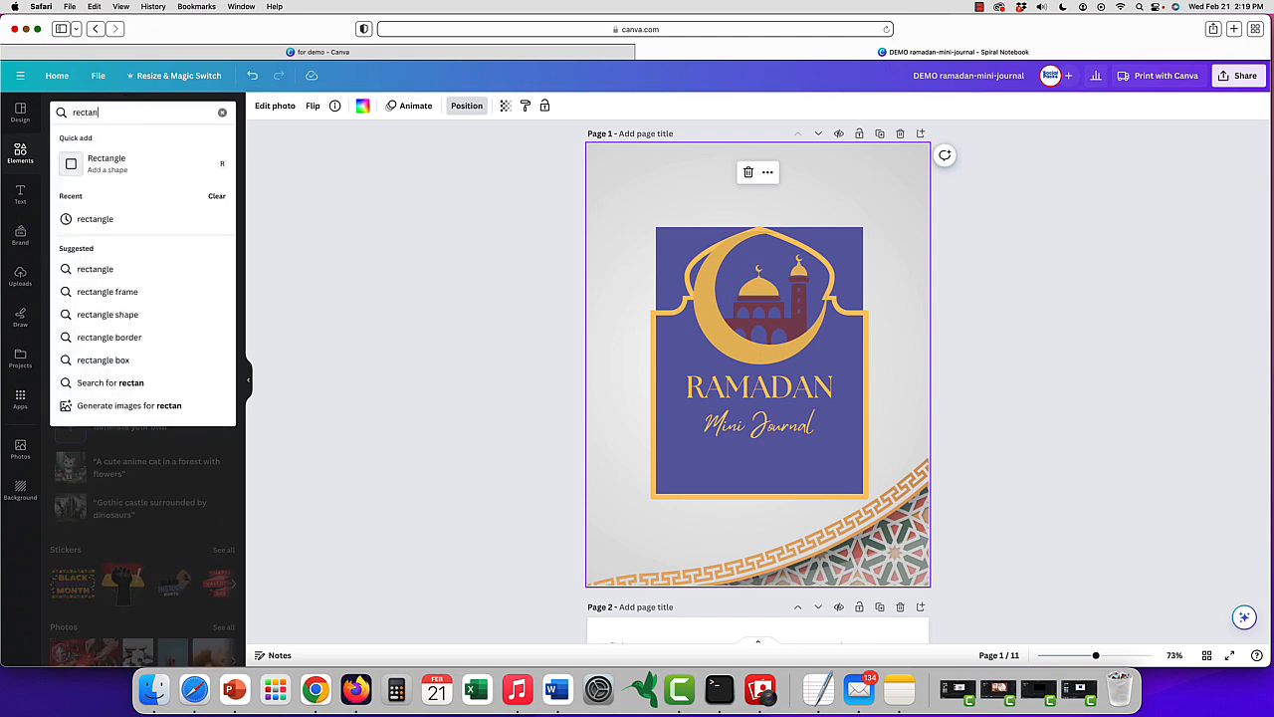
click(85, 165)
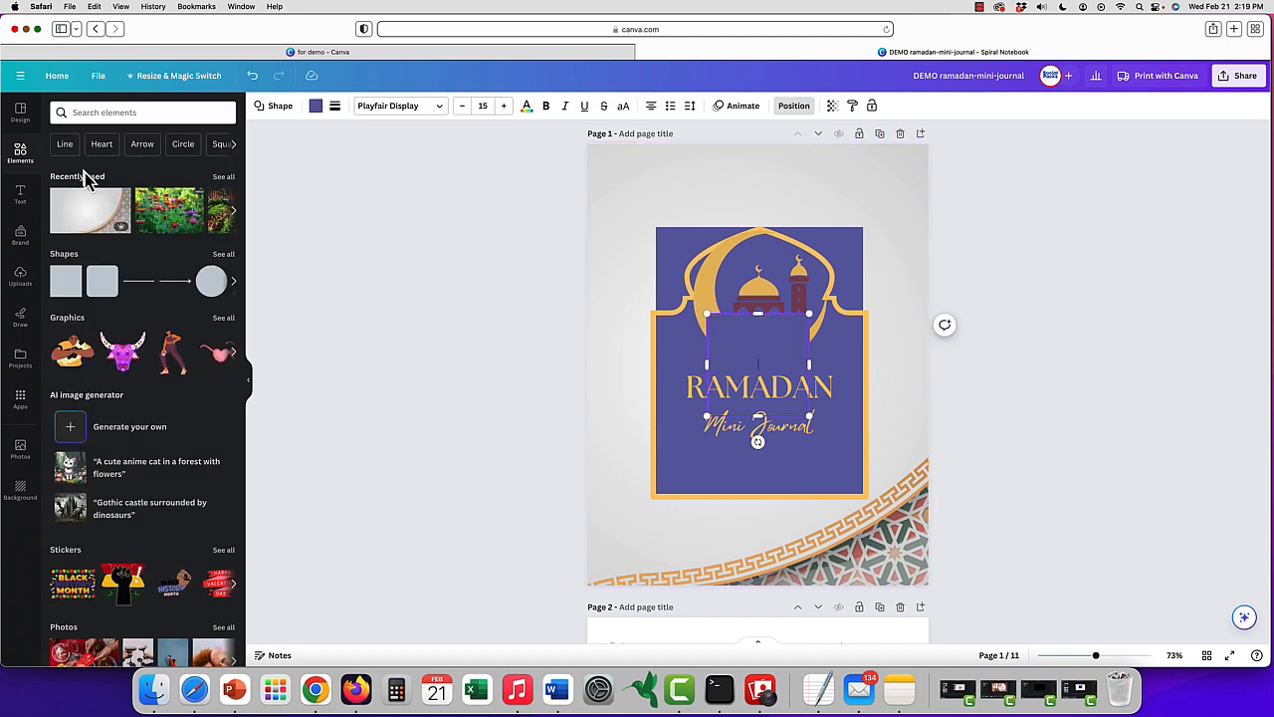
drag(774, 343, 717, 250)
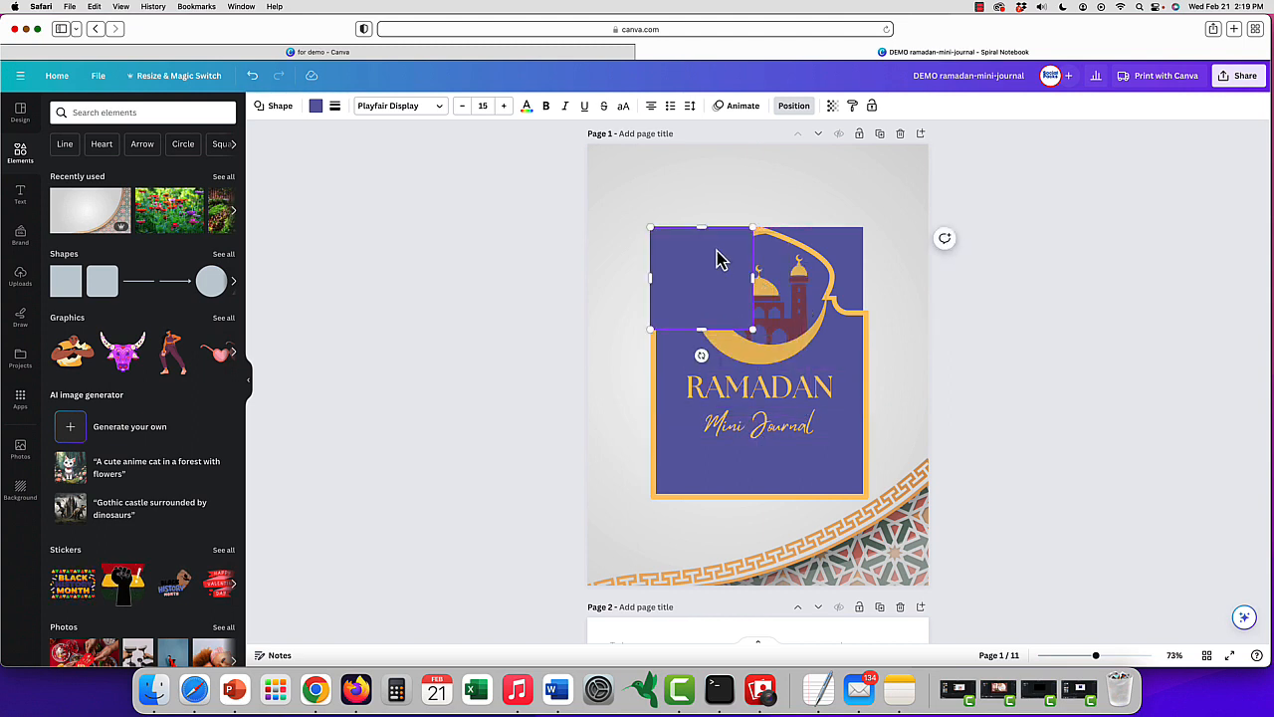
Fill the new rectangle with the frame's light orange document colour, stretch it to the frame's width and extend its top edge slightly
click(315, 106)
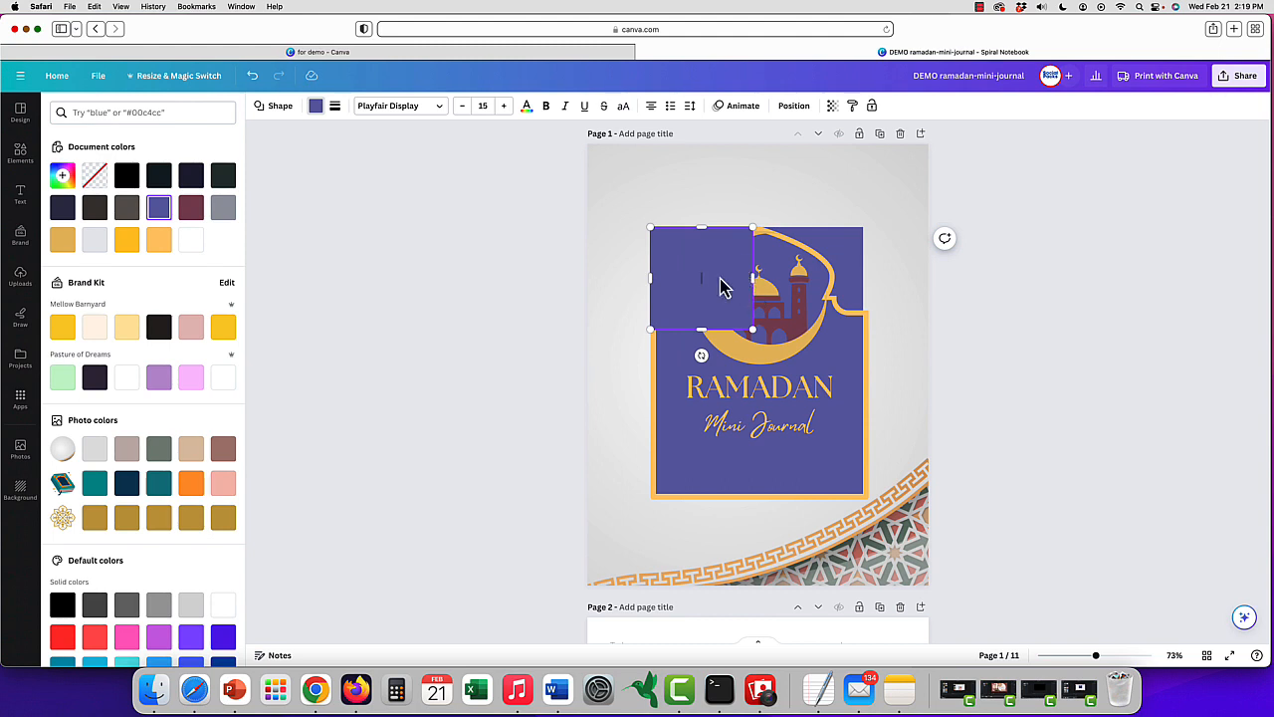
click(127, 241)
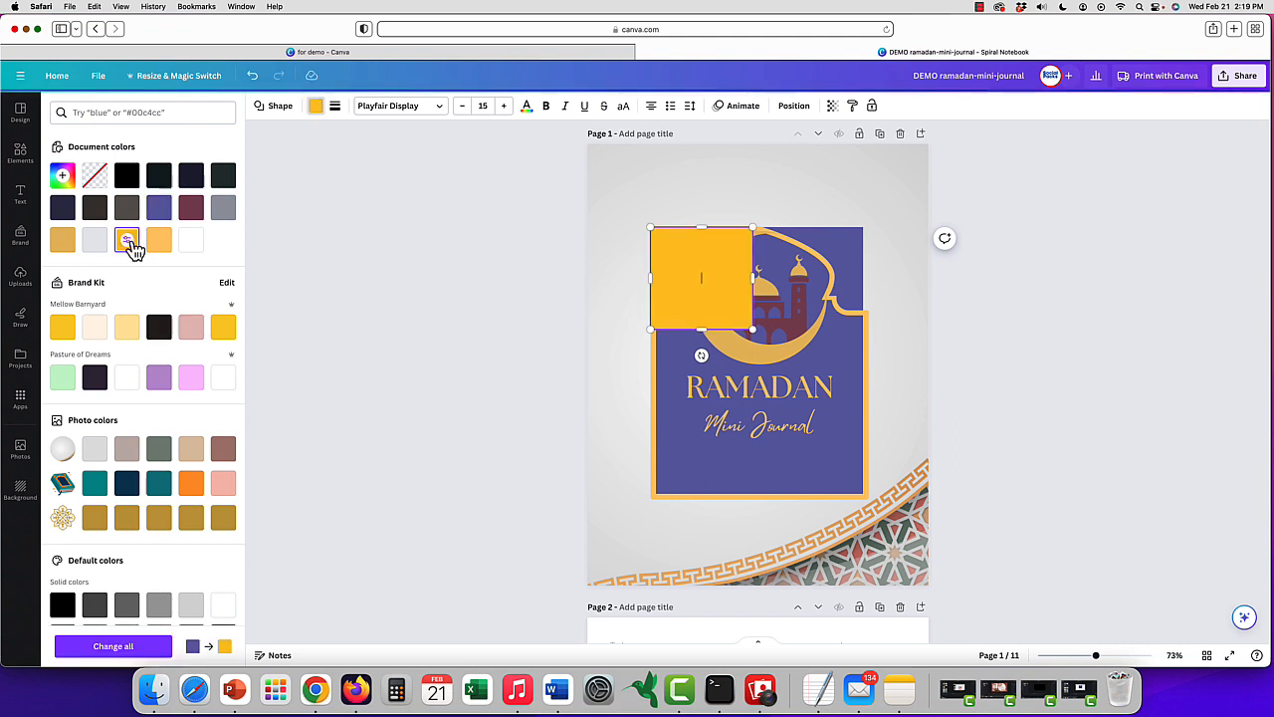
click(162, 243)
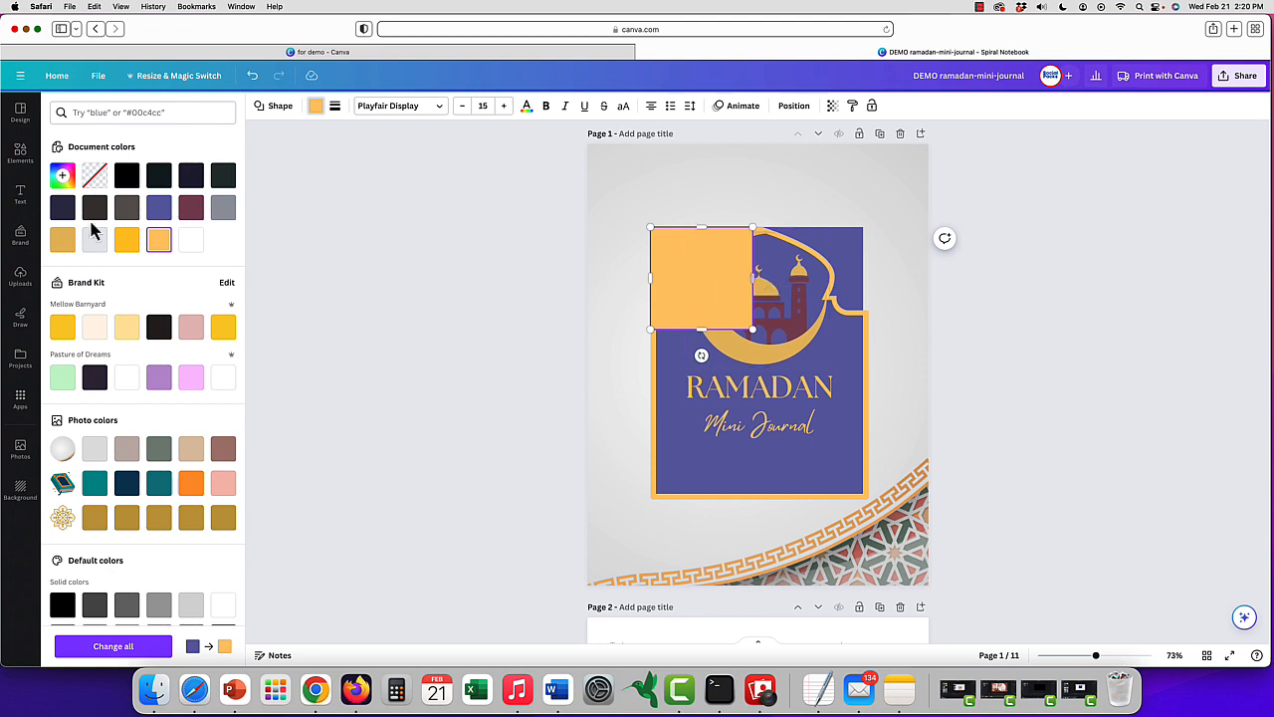
drag(757, 284, 868, 278)
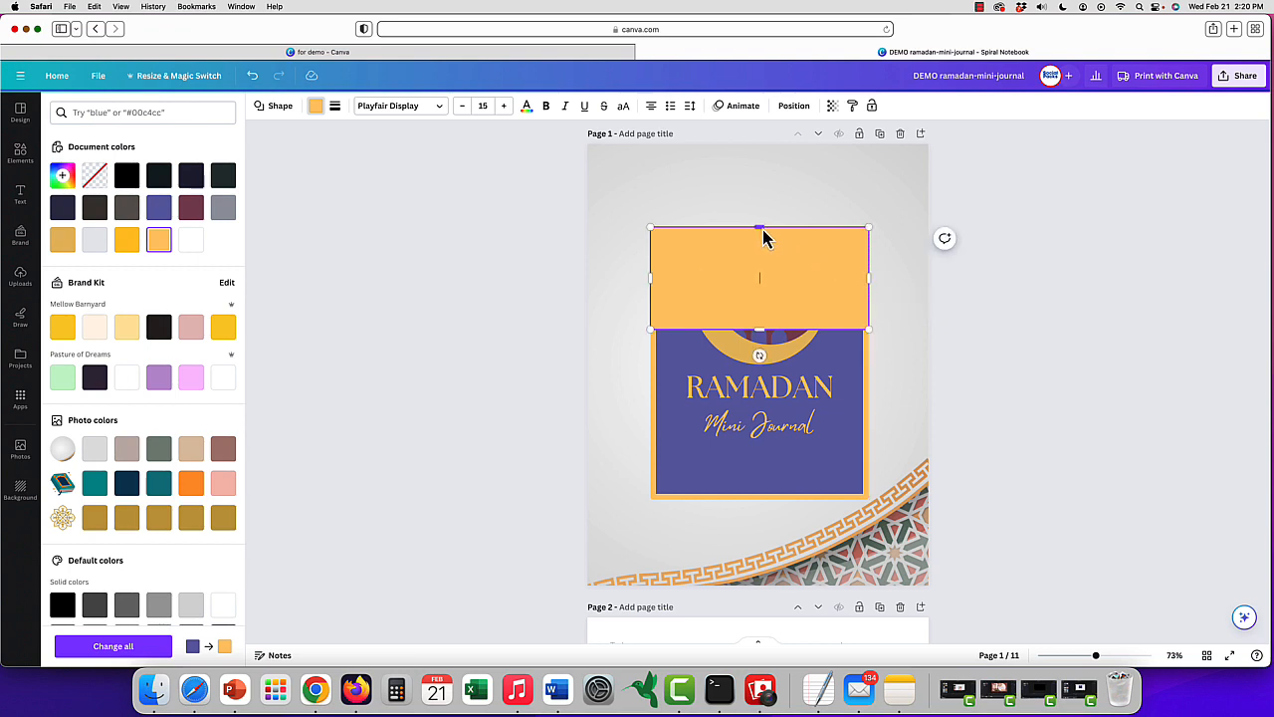
mouse_move(762, 232)
mouse_down()
mouse_move(764, 257)
mouse_move(762, 229)
mouse_up()
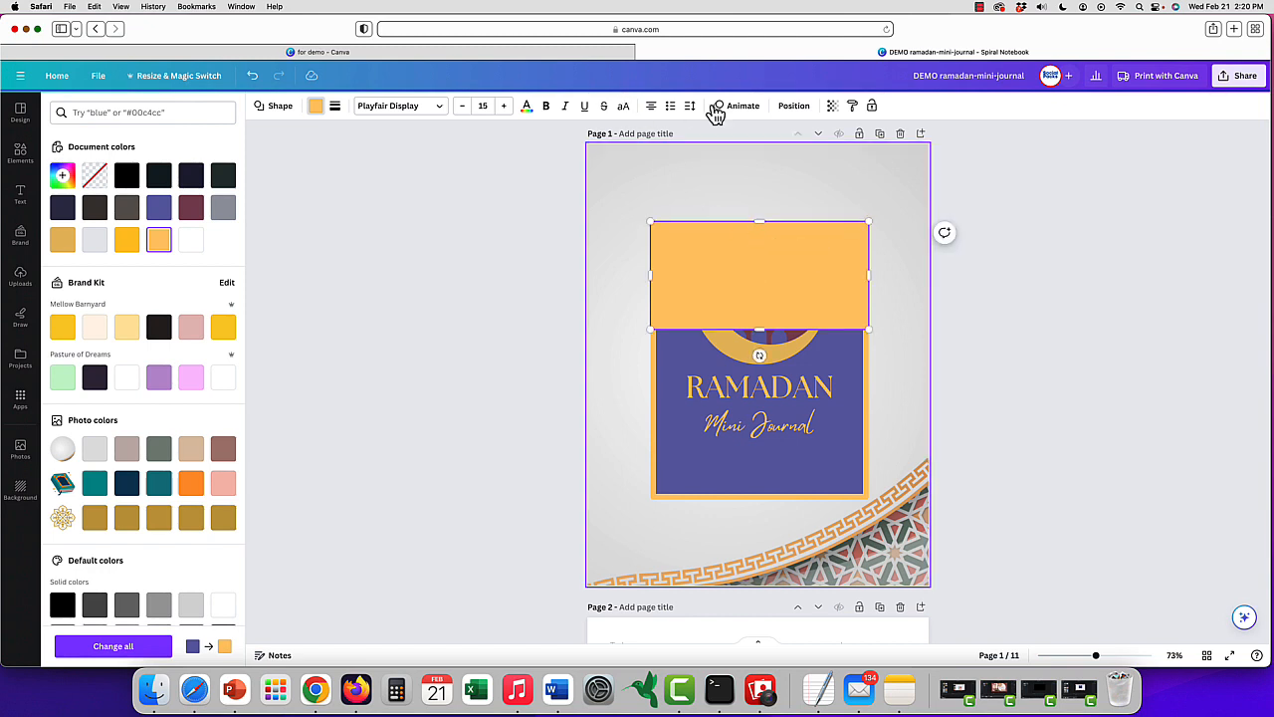
Move the light orange rectangle's layer behind the mosque graphic and gold frame, directly above the blue rectangle
click(787, 107)
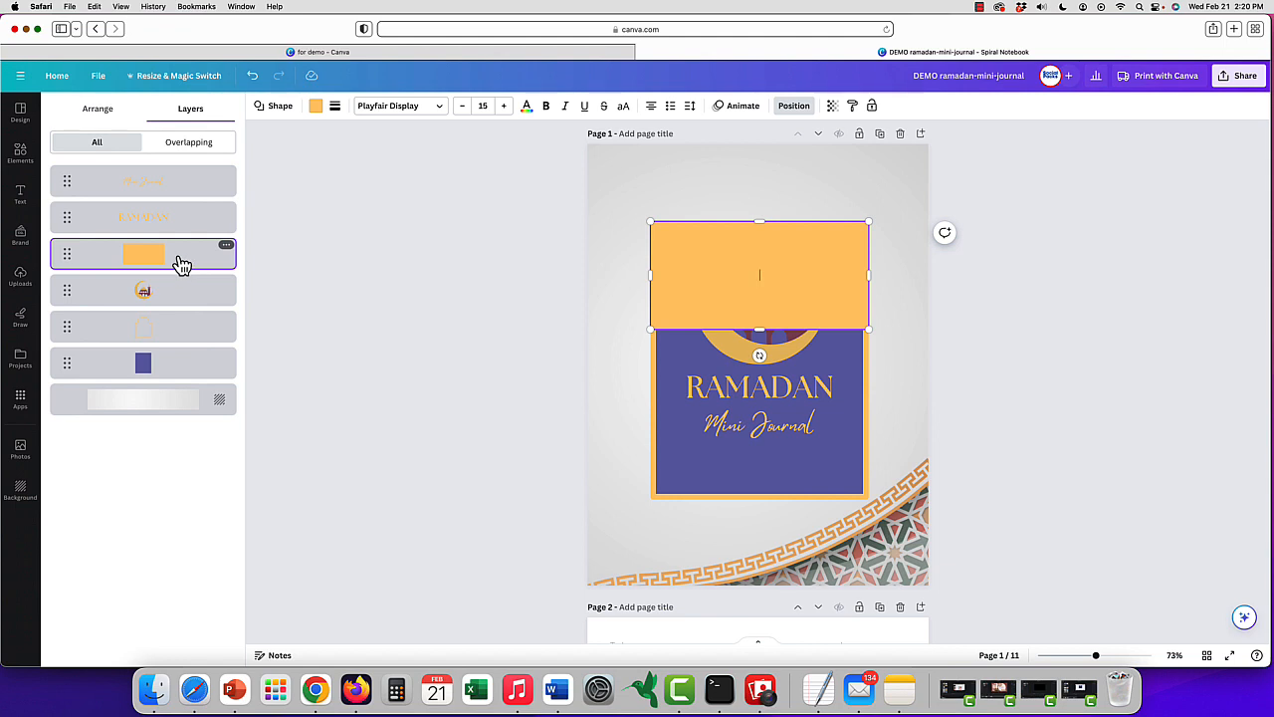
drag(182, 262, 182, 354)
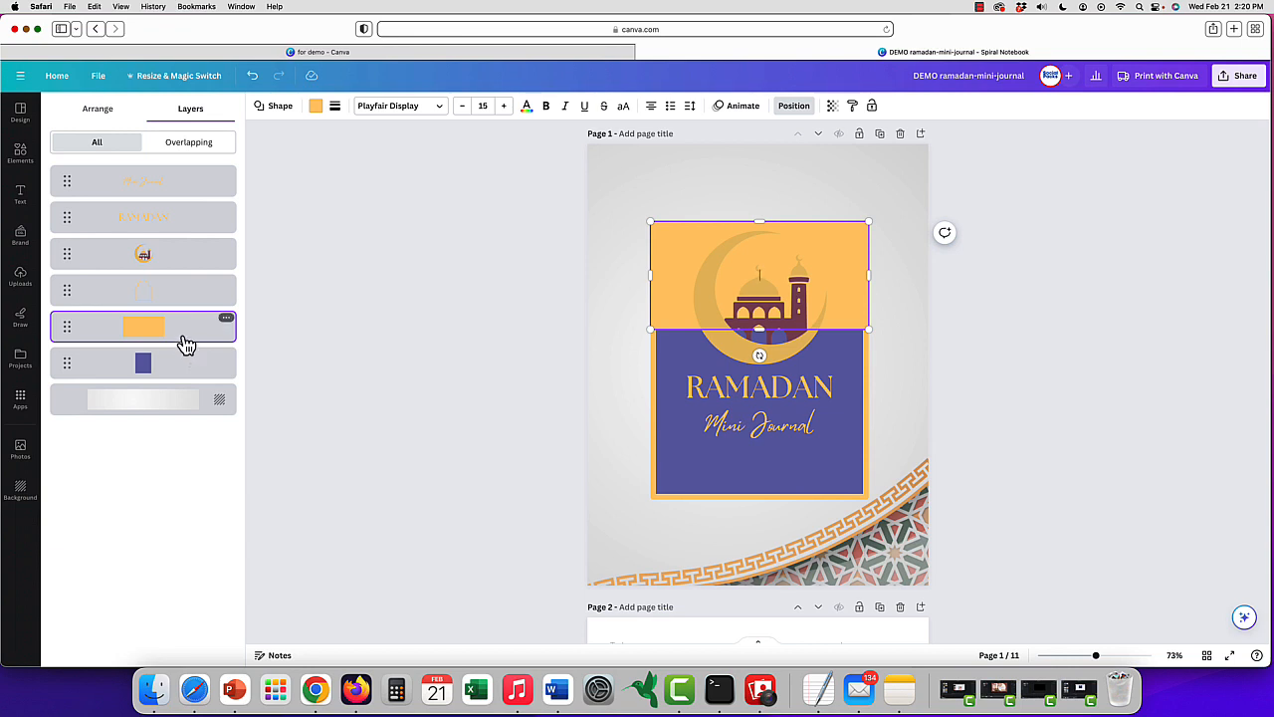
click(778, 280)
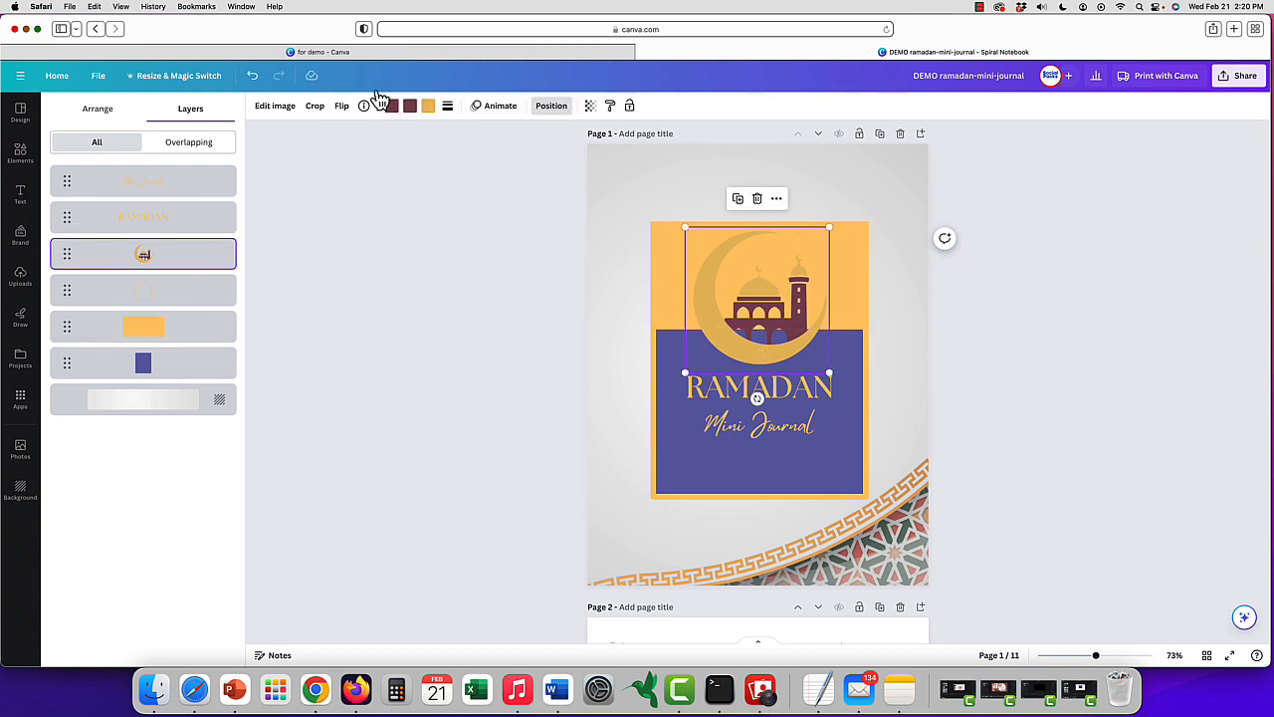
Search the elements library for "circle" and add a circle shape to the cover
click(23, 163)
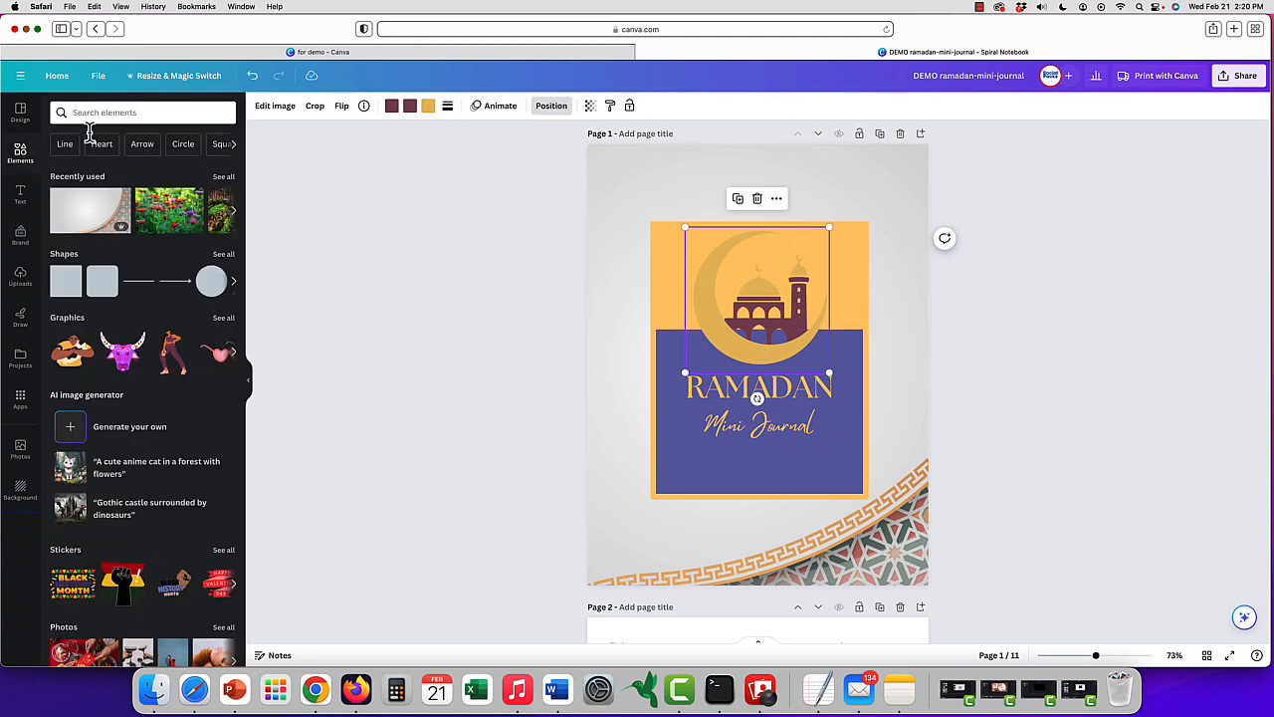
click(149, 112)
text(circle)
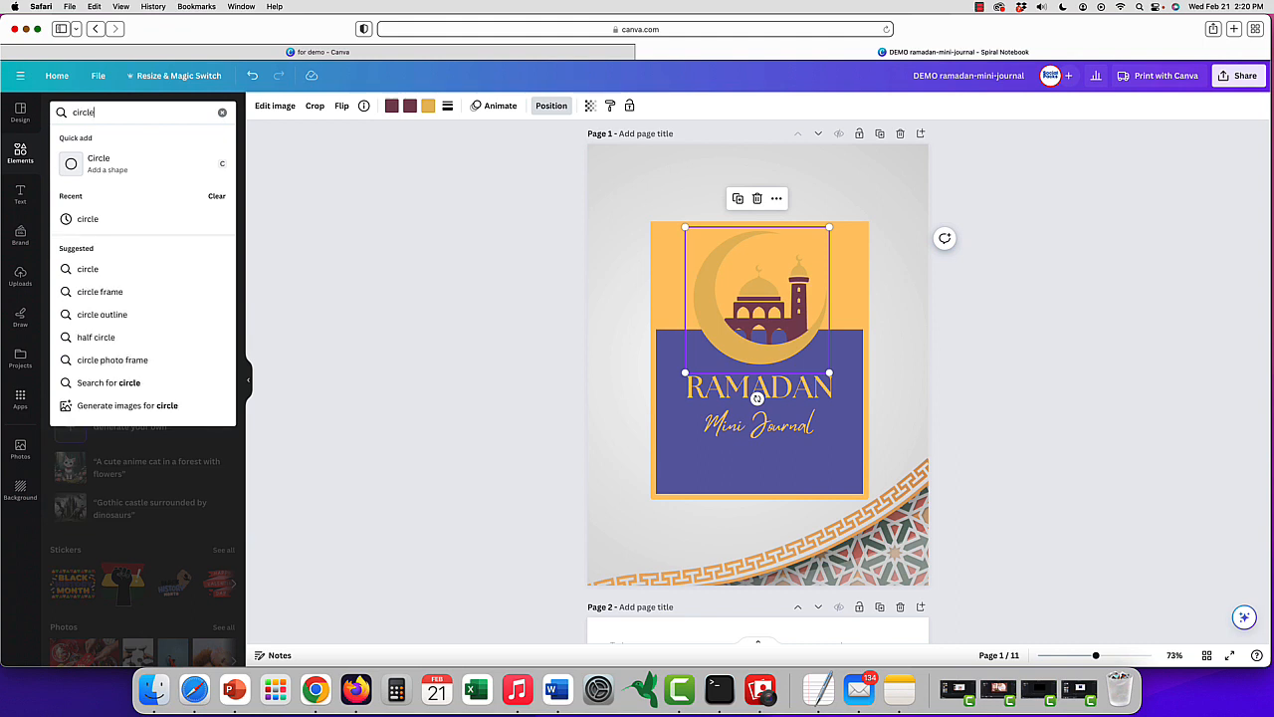
click(70, 166)
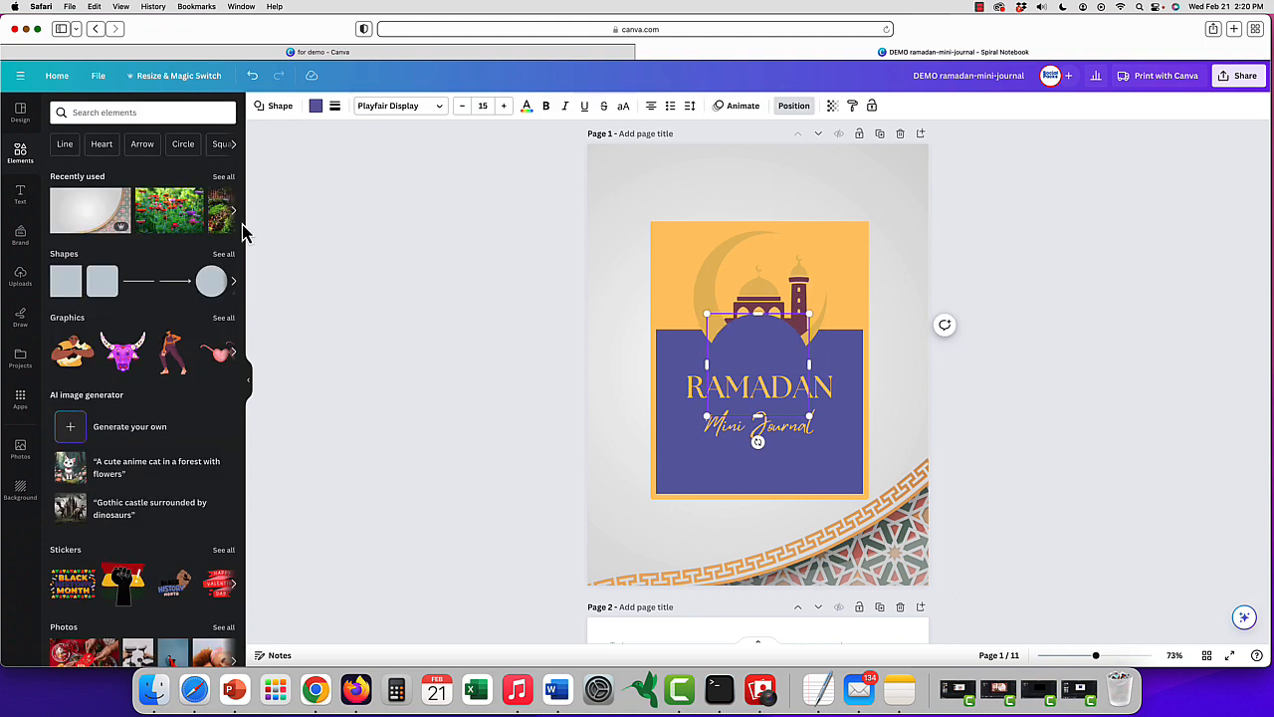
Position the blue circle over the mosque graphic and enlarge it to about the crescent's size
drag(766, 359, 755, 287)
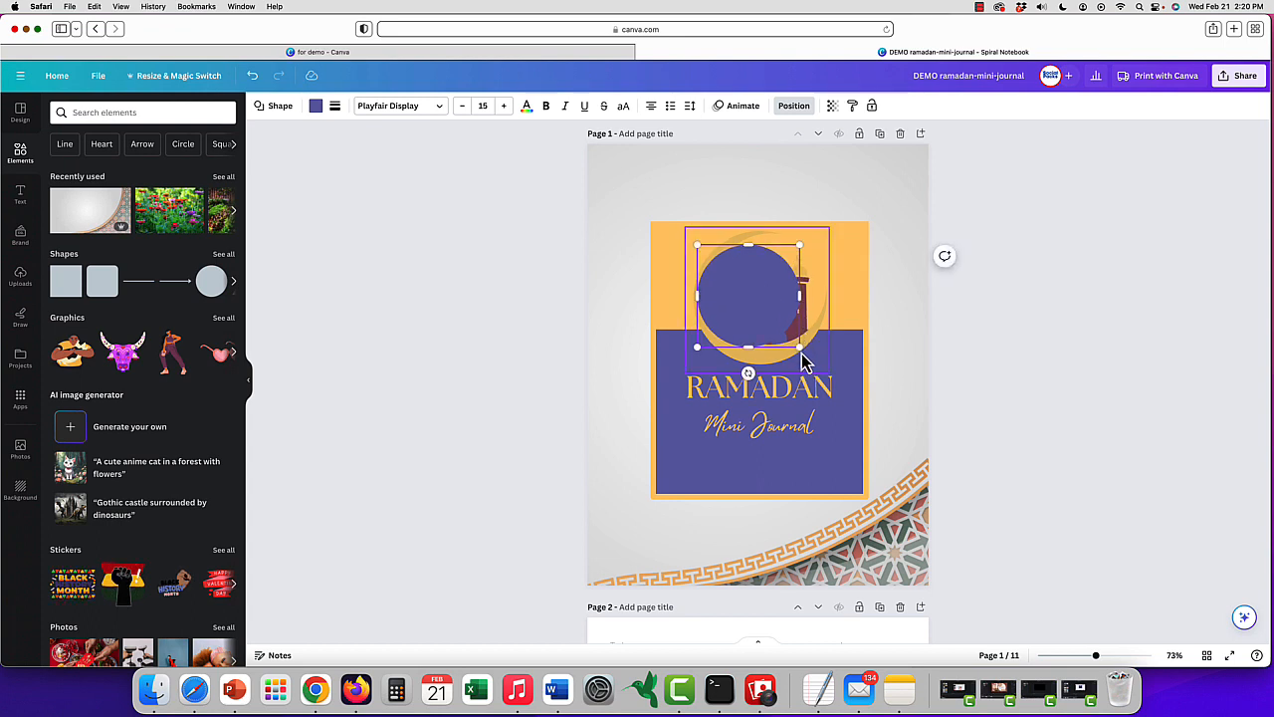
mouse_move(802, 356)
mouse_down()
mouse_move(822, 372)
mouse_move(815, 363)
mouse_up()
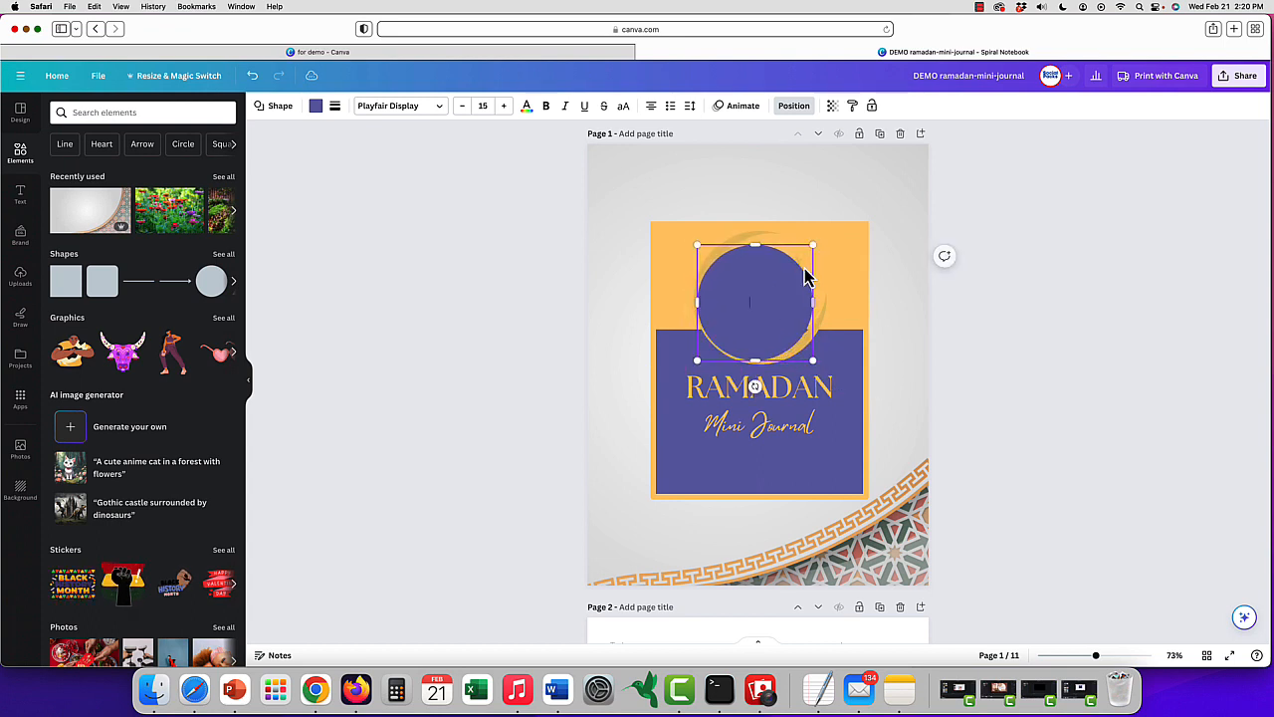
drag(808, 246, 834, 253)
drag(777, 316, 779, 319)
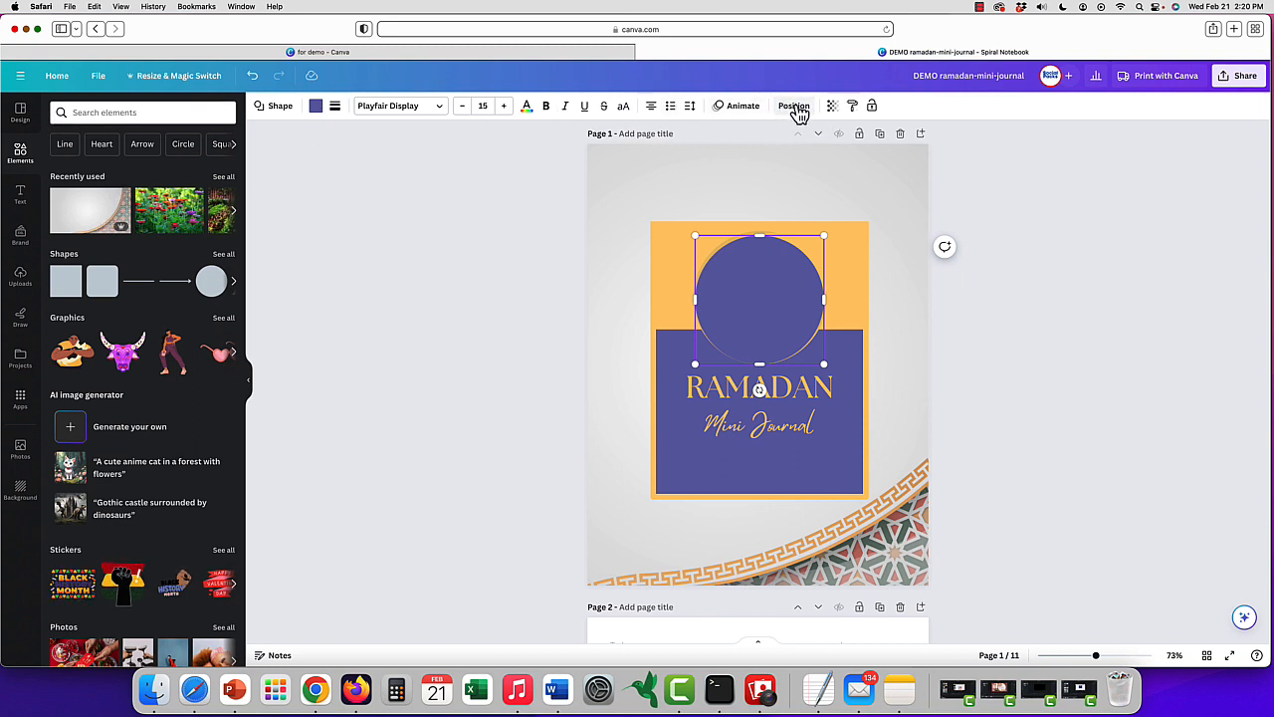
Move the circle's layer directly behind the mosque graphic
click(794, 107)
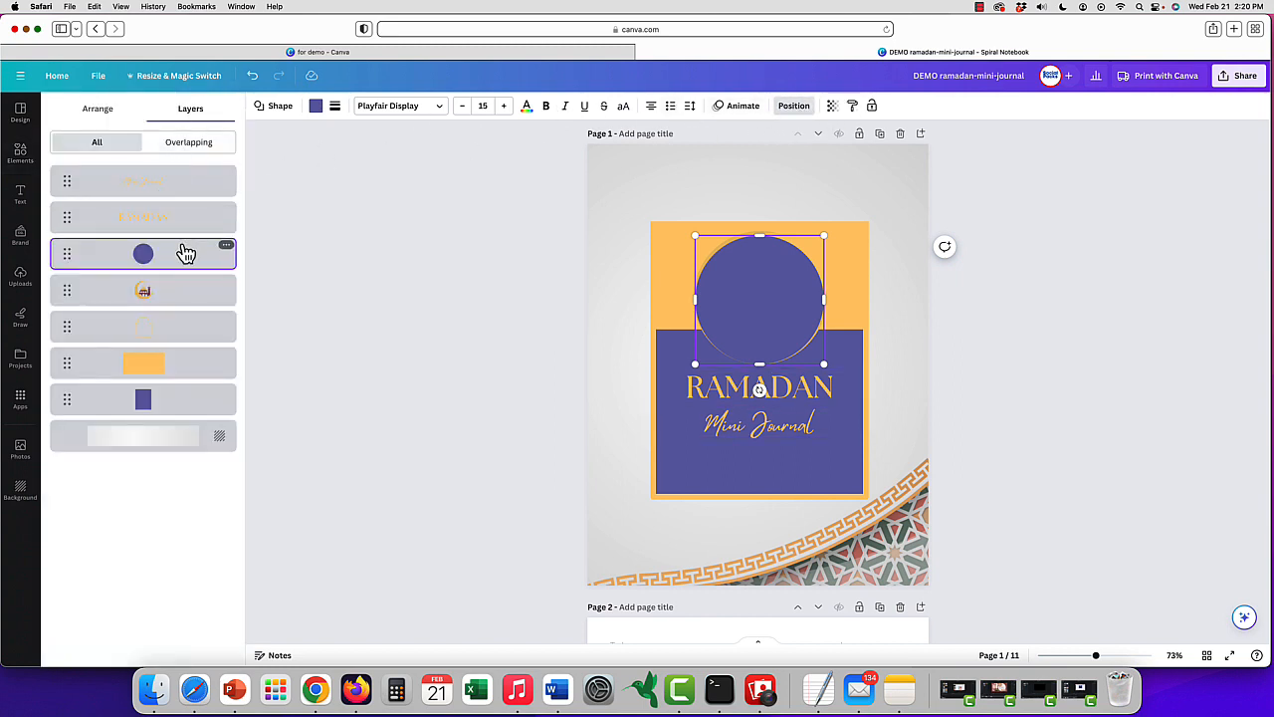
drag(185, 254, 193, 308)
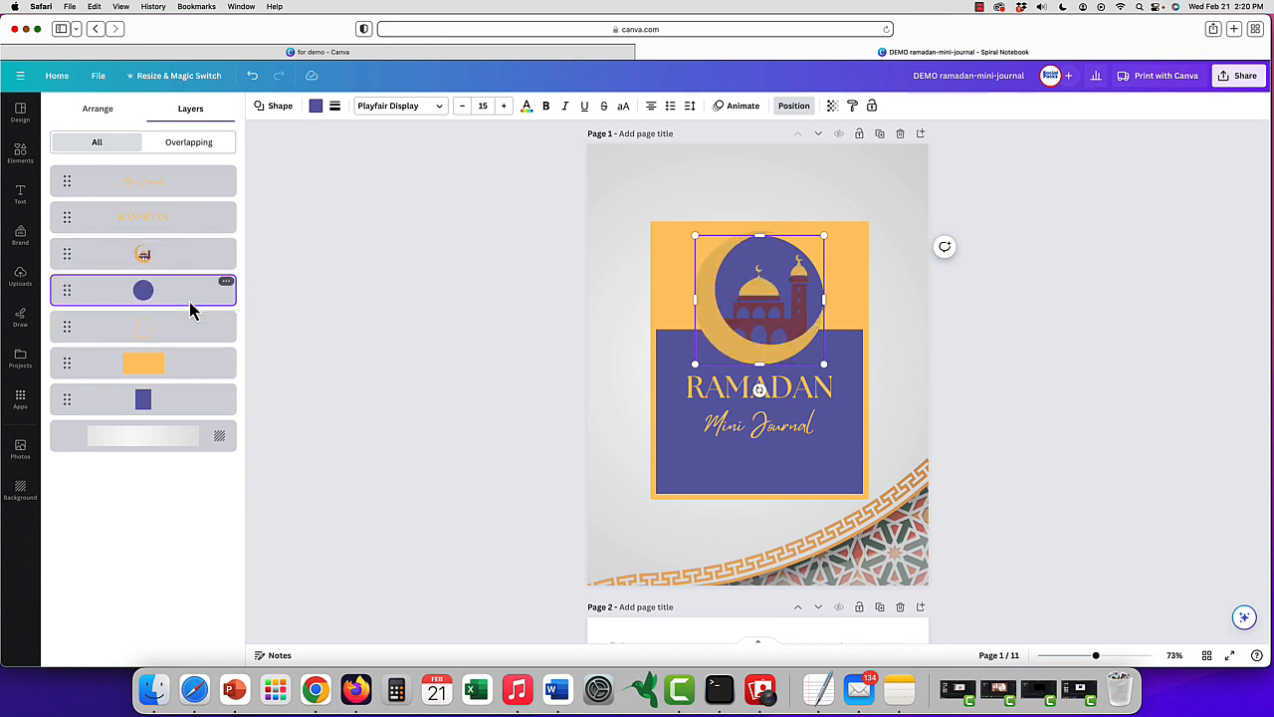
click(851, 284)
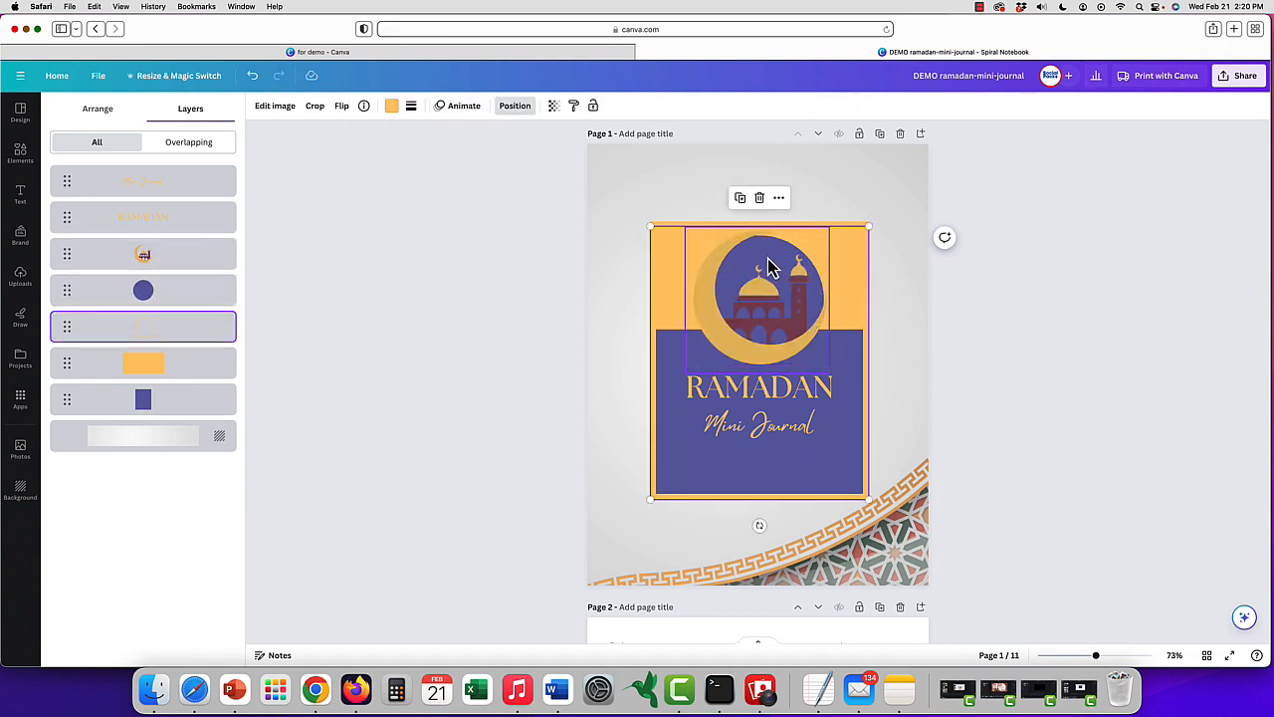
Shift the crescent and mosque graphic slightly left and down over the blue circle
drag(769, 264, 767, 271)
click(844, 265)
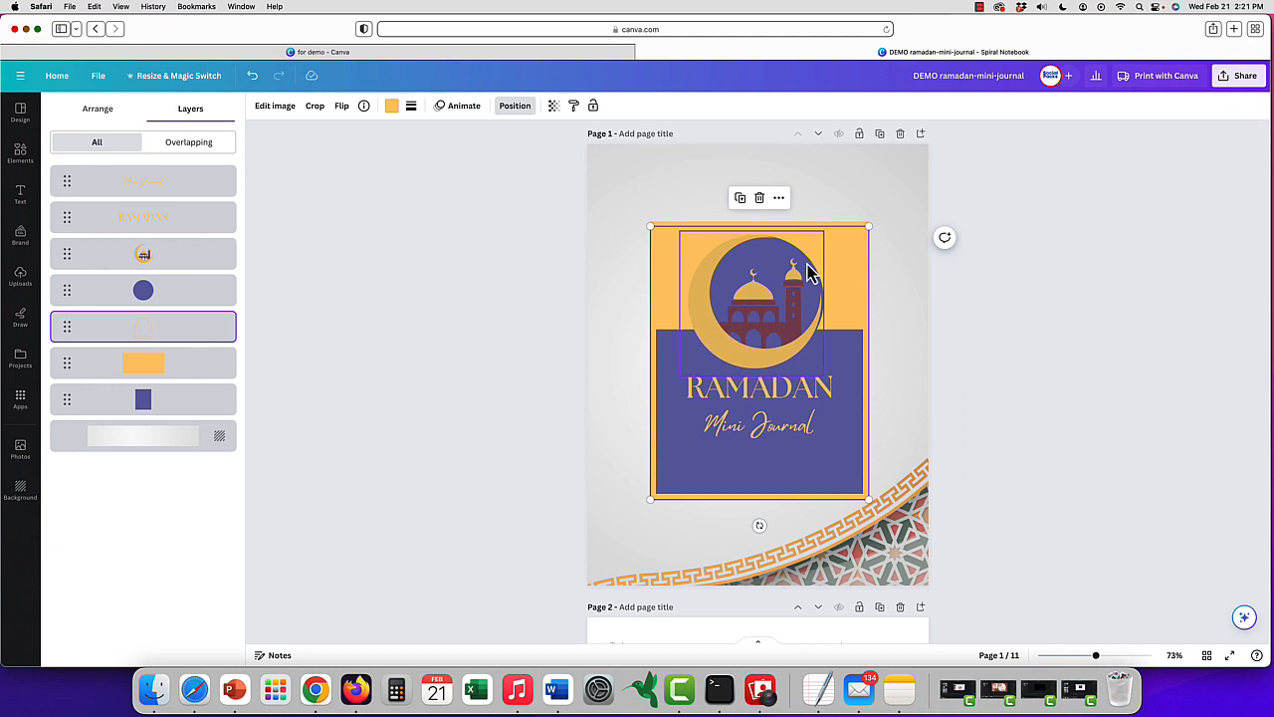
click(748, 272)
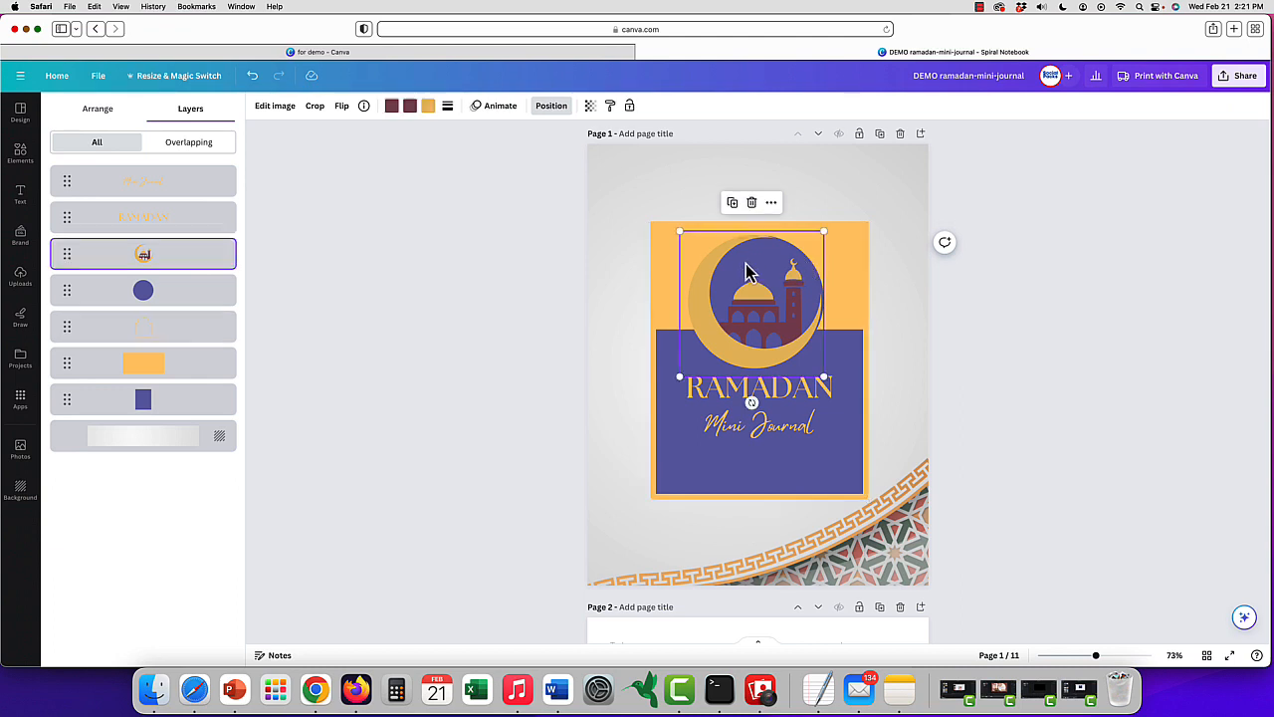
click(886, 332)
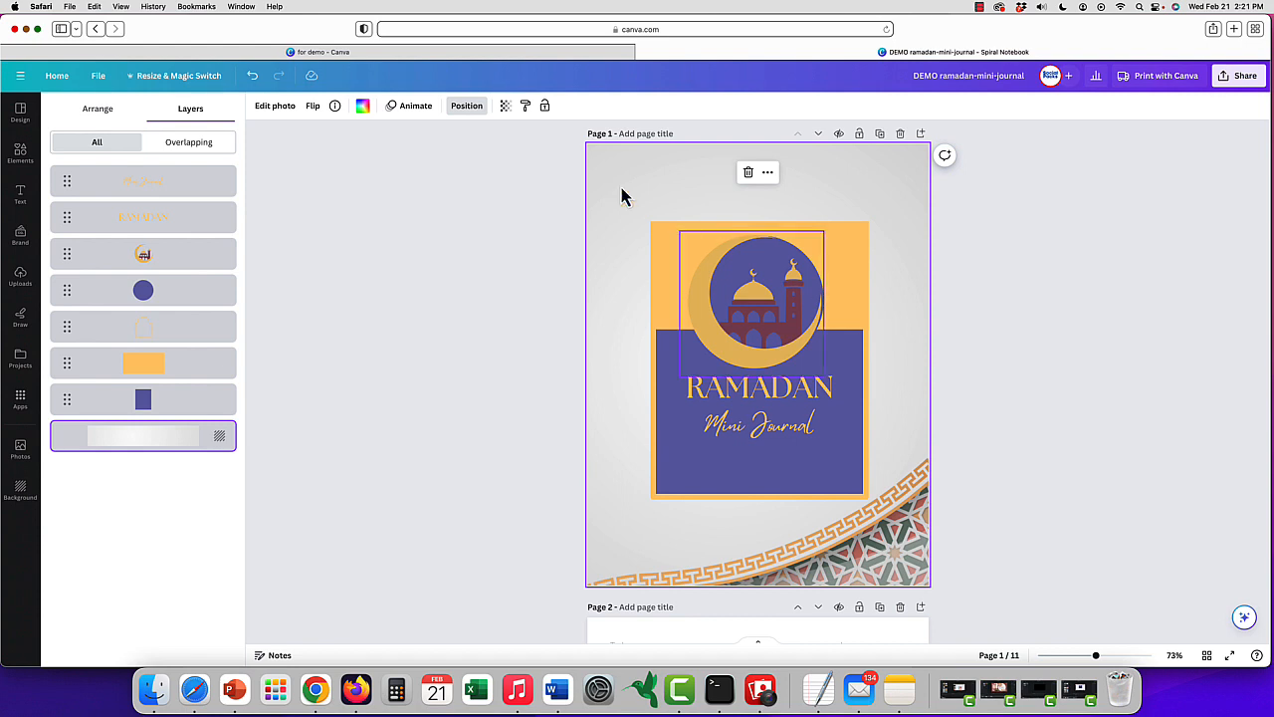
click(469, 107)
click(468, 108)
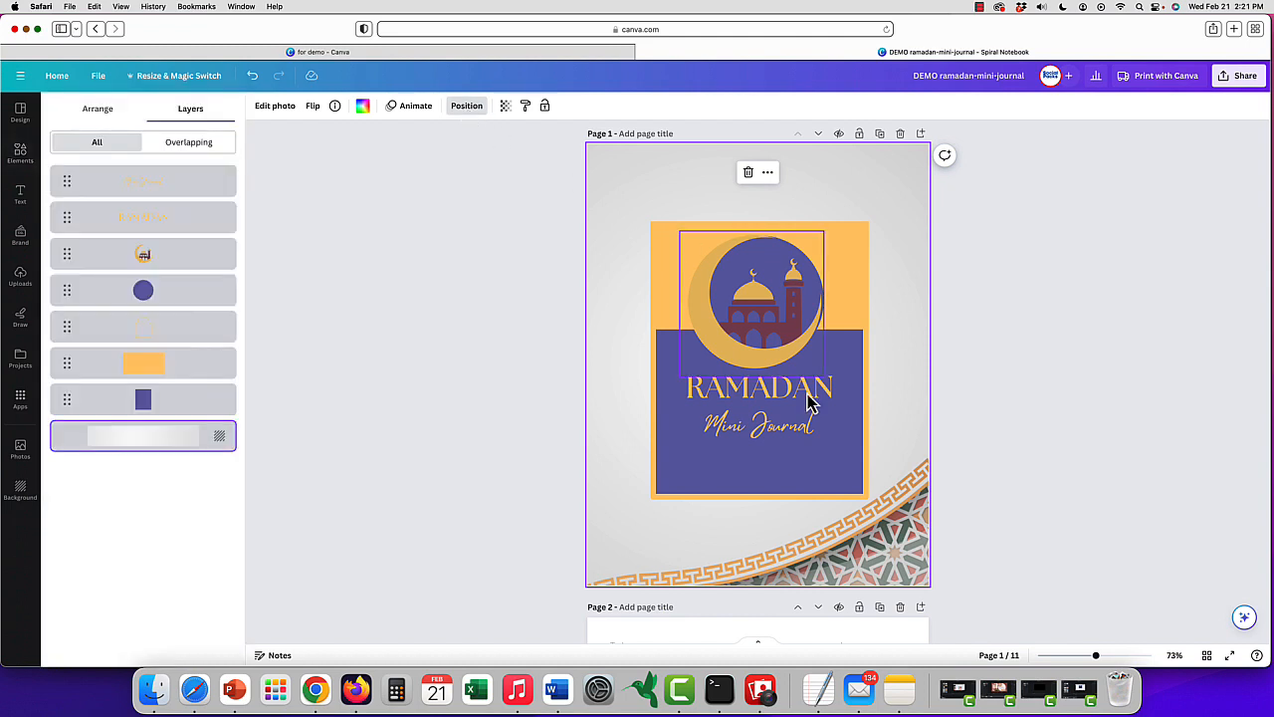
click(790, 491)
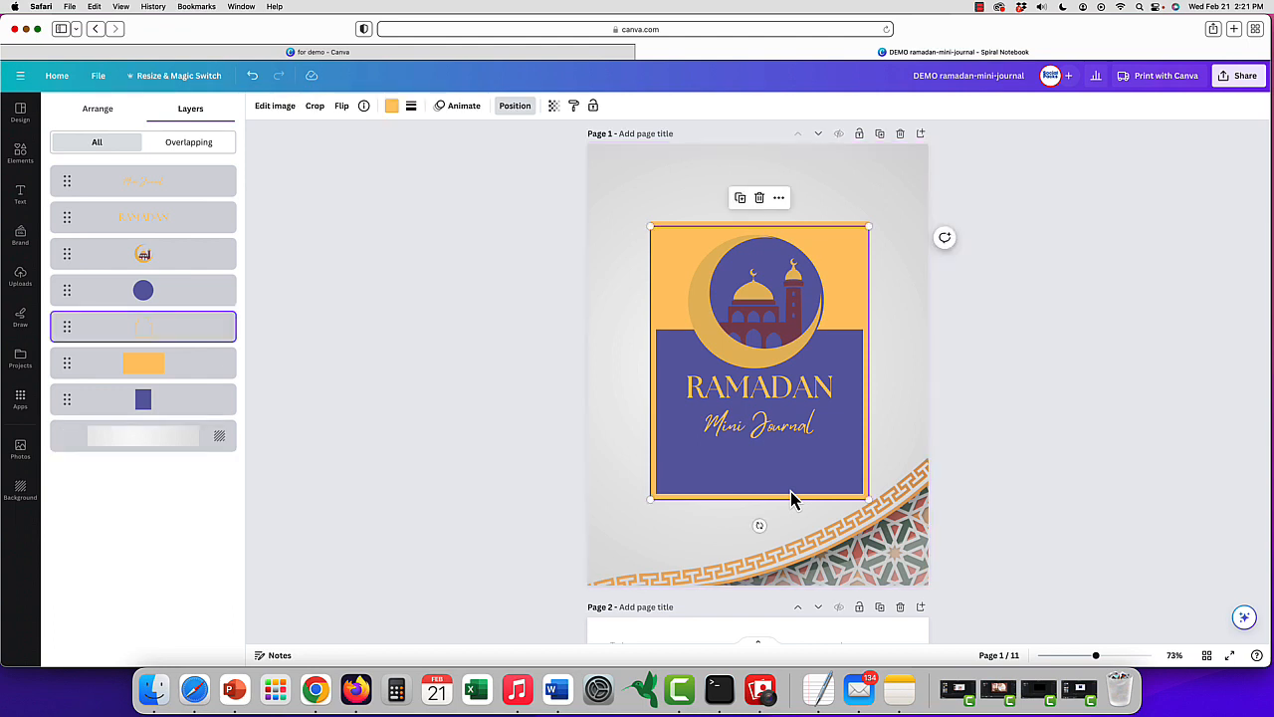
click(851, 558)
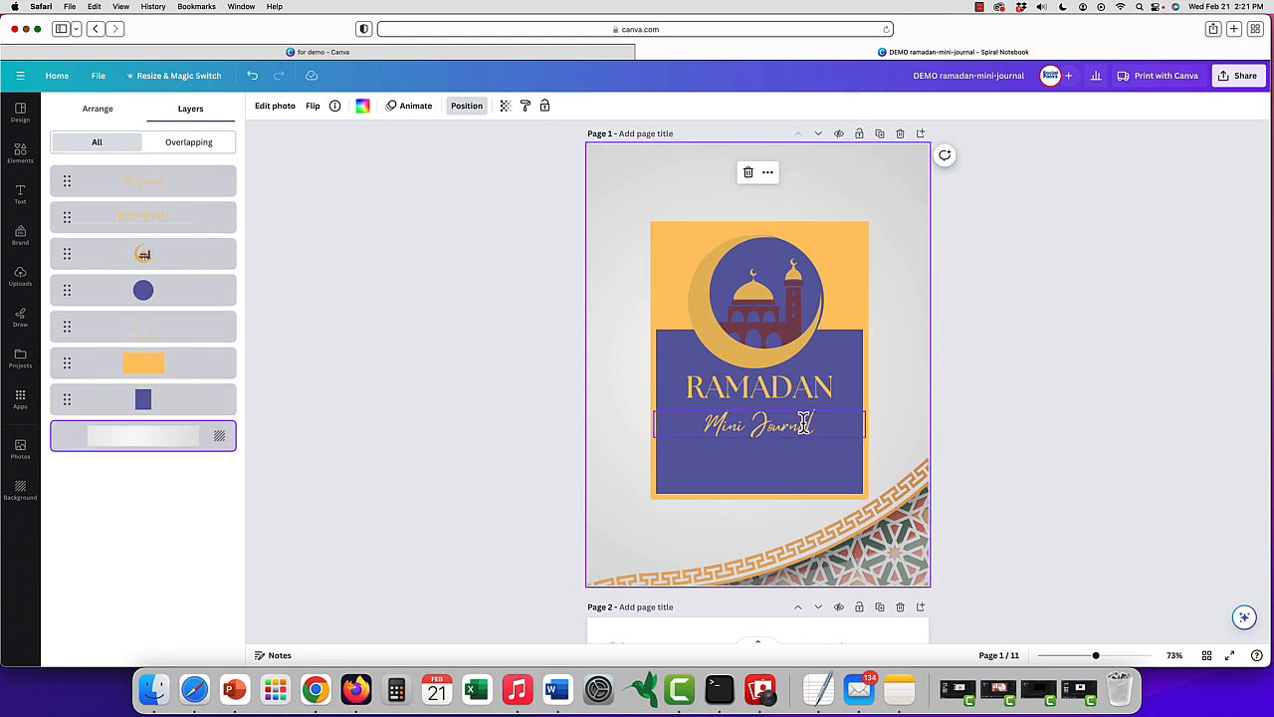
click(654, 261)
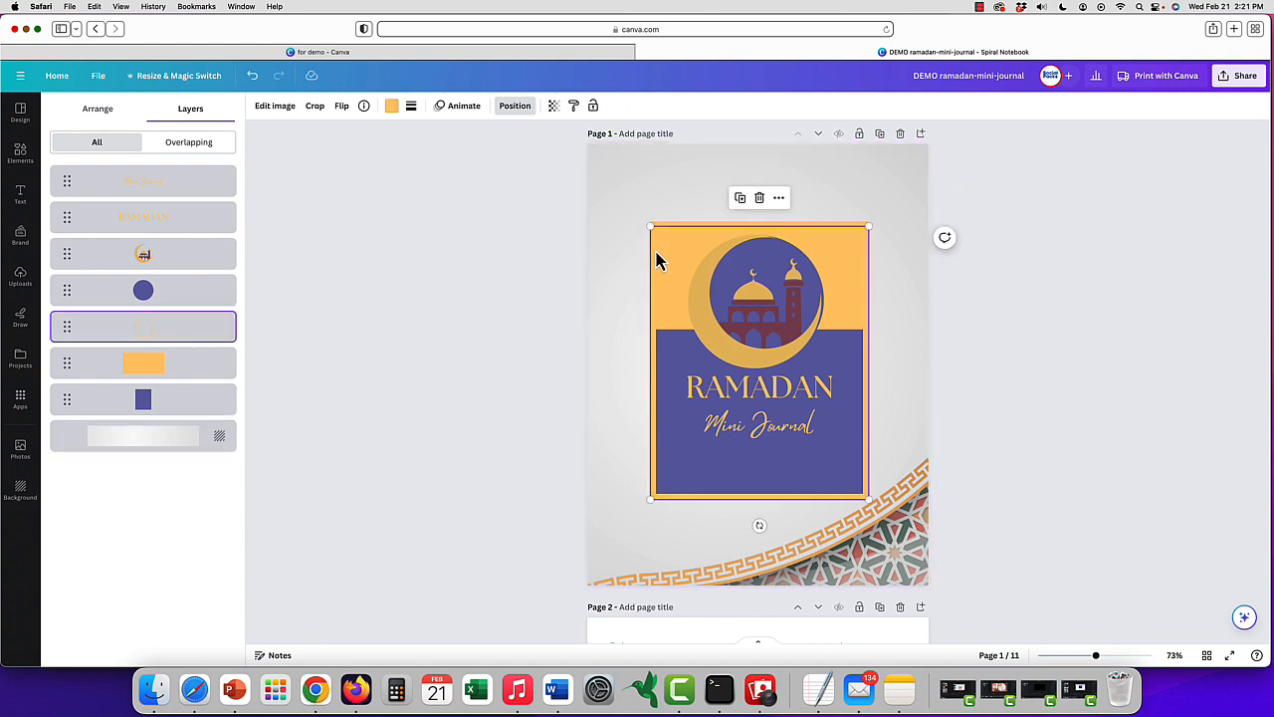
click(394, 109)
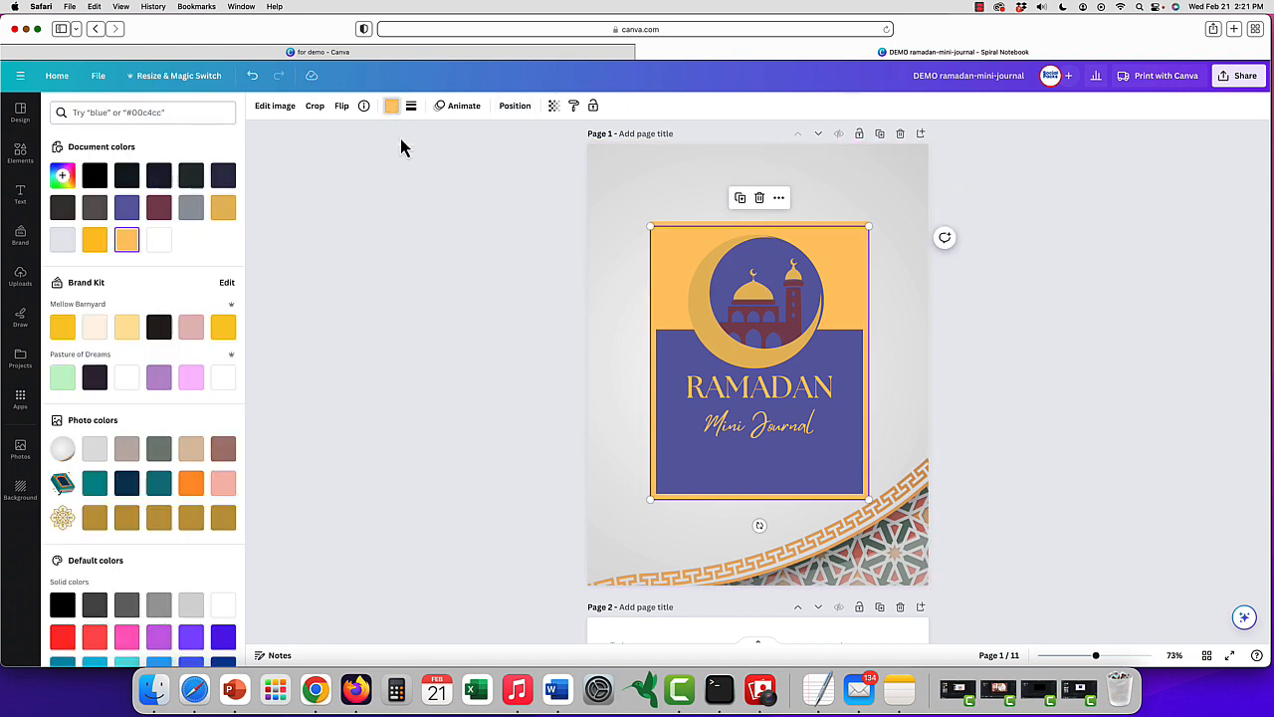
click(756, 572)
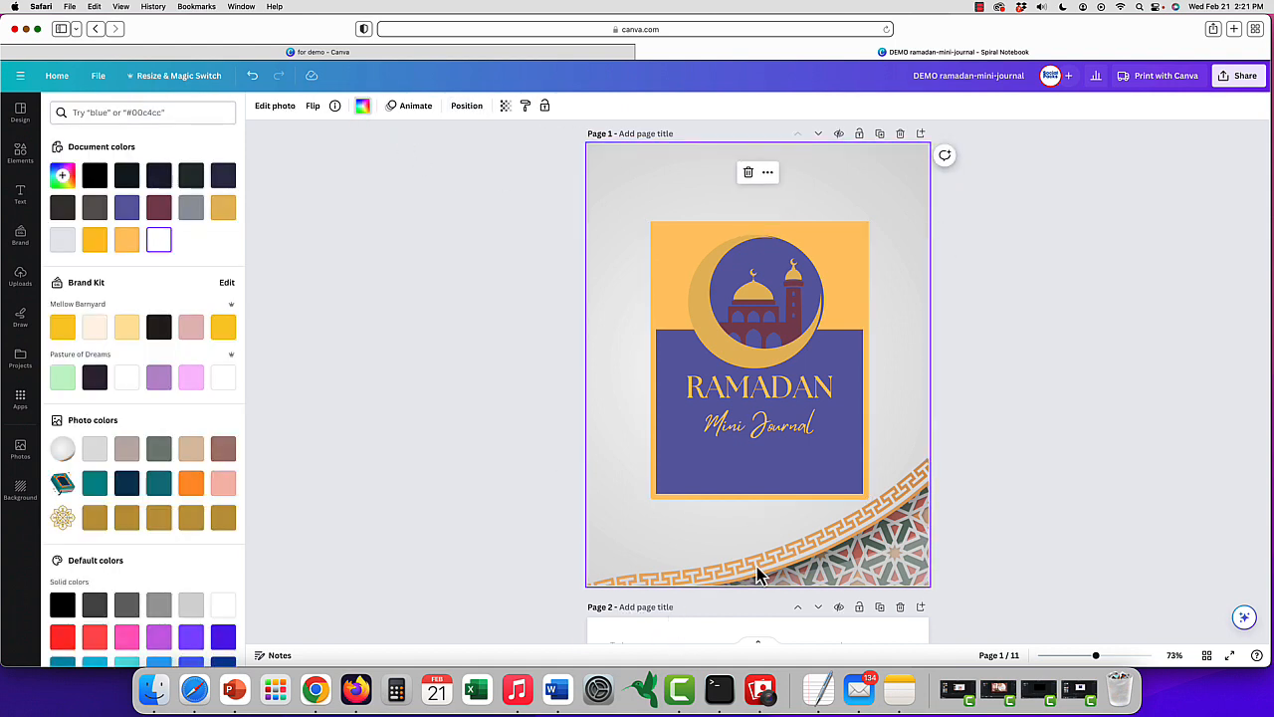
scroll(723, 432, down, 3)
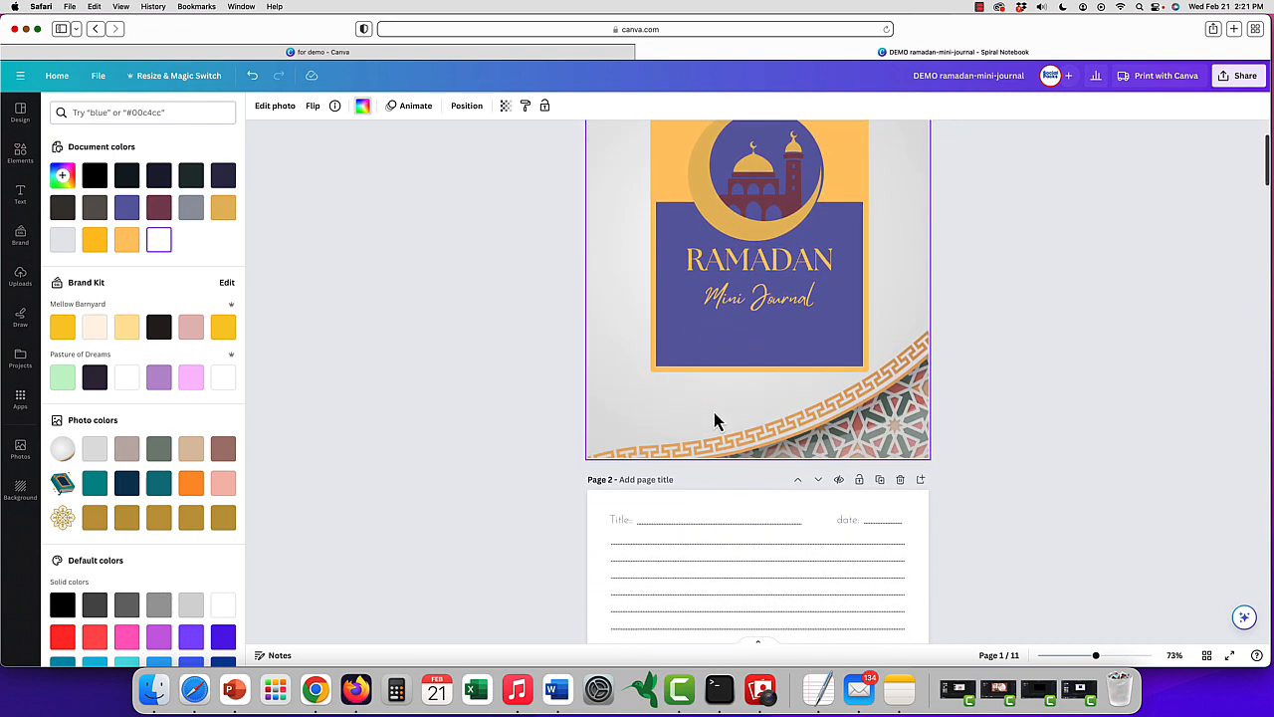
Review the cover and the journal's lined, dotted, fill-in and weekly planning pages through to the to-do list page
scroll(713, 412, up, 3)
scroll(713, 413, down, 2)
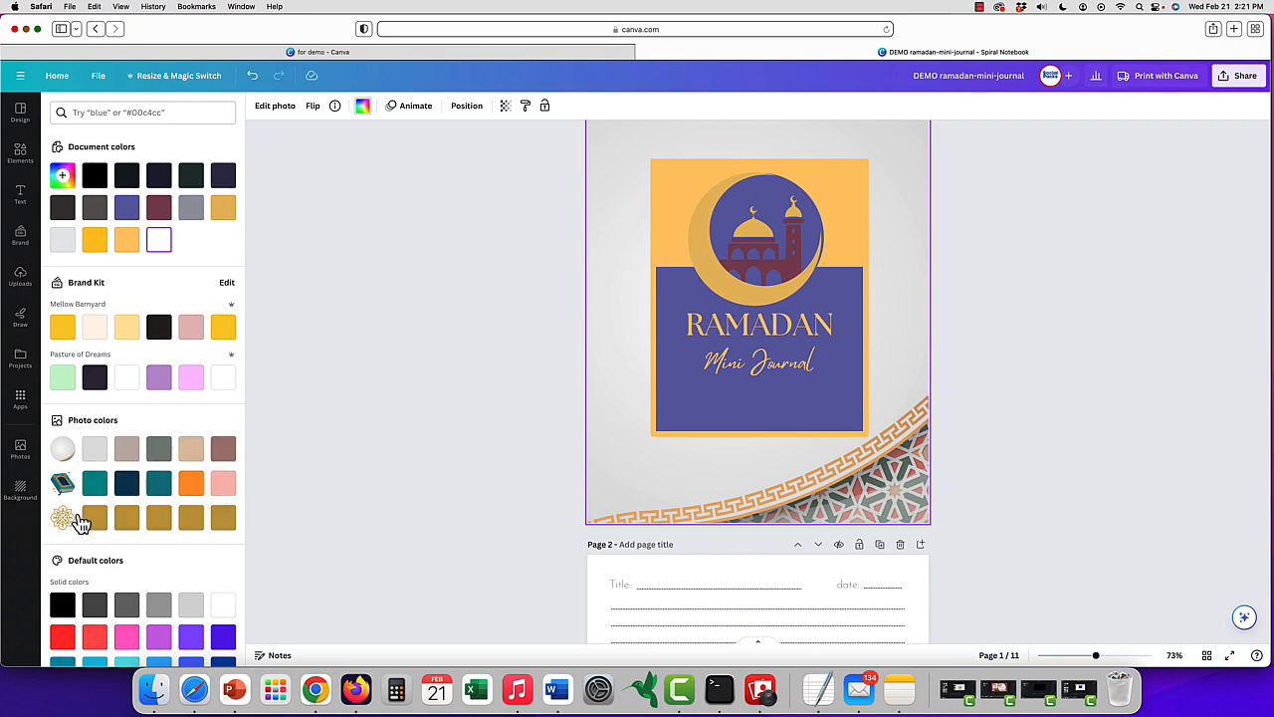
scroll(642, 452, down, 3)
scroll(642, 453, down, 5)
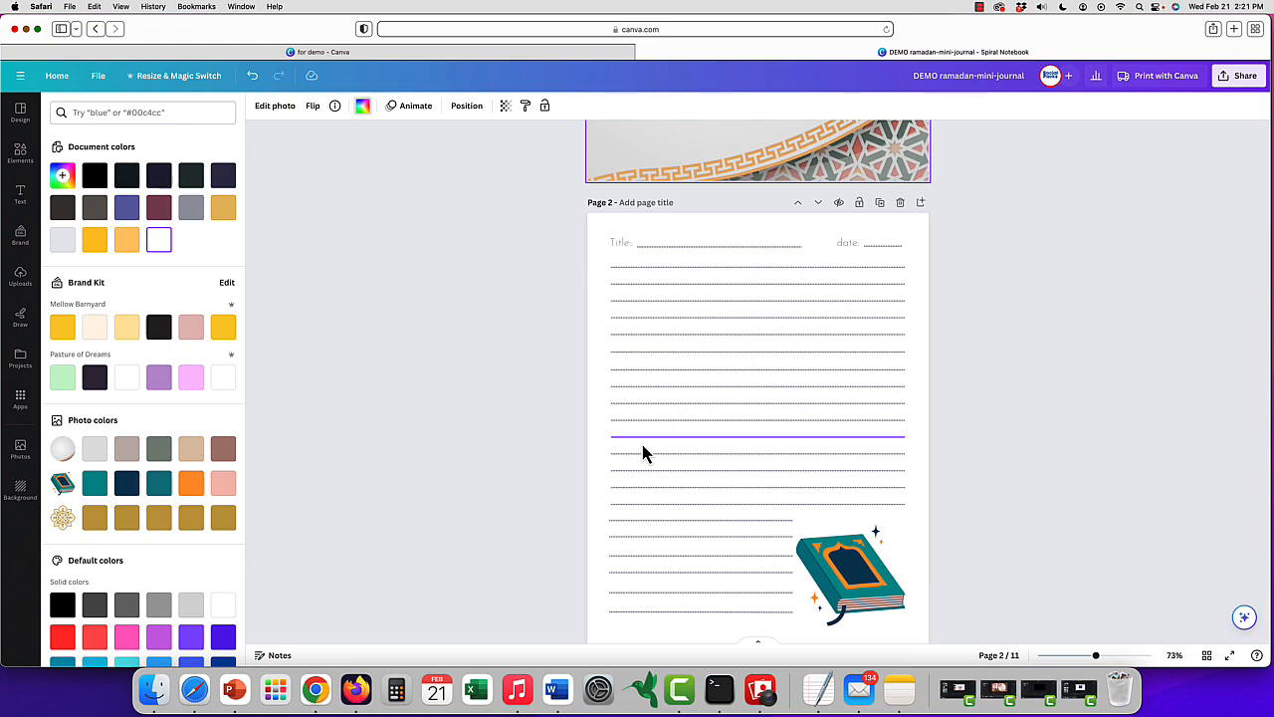
scroll(642, 453, down, 2)
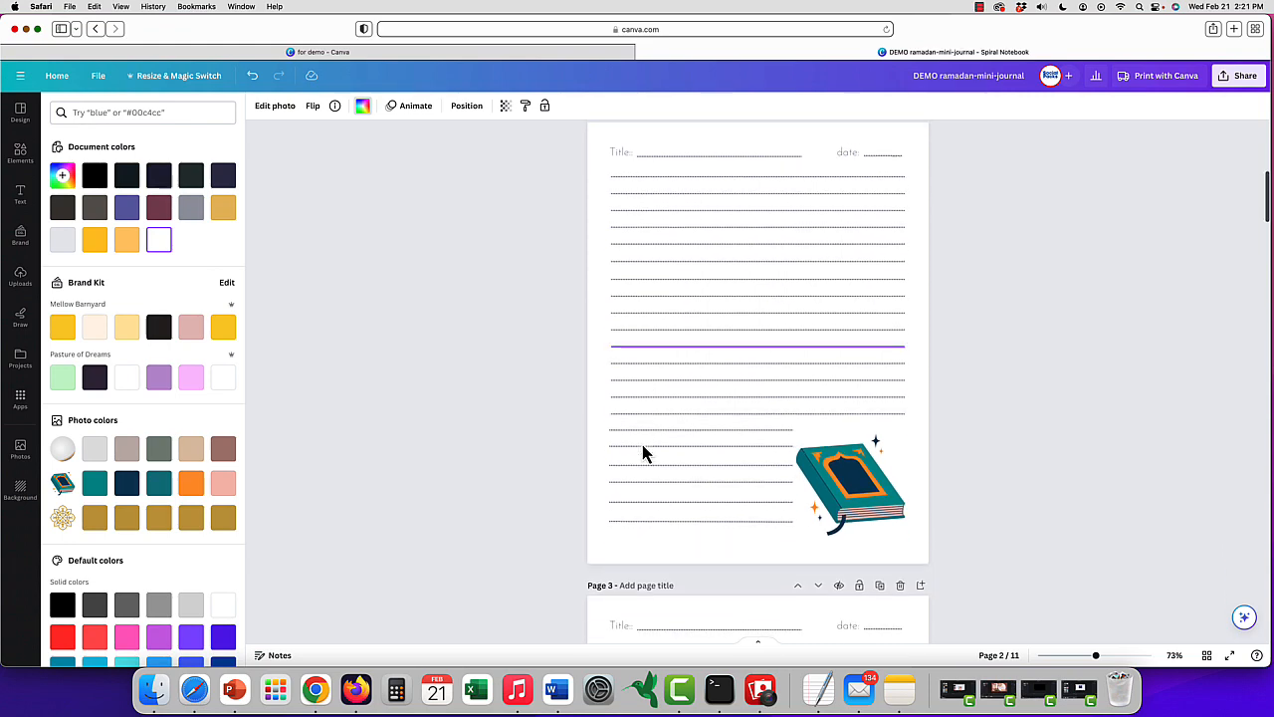
click(642, 129)
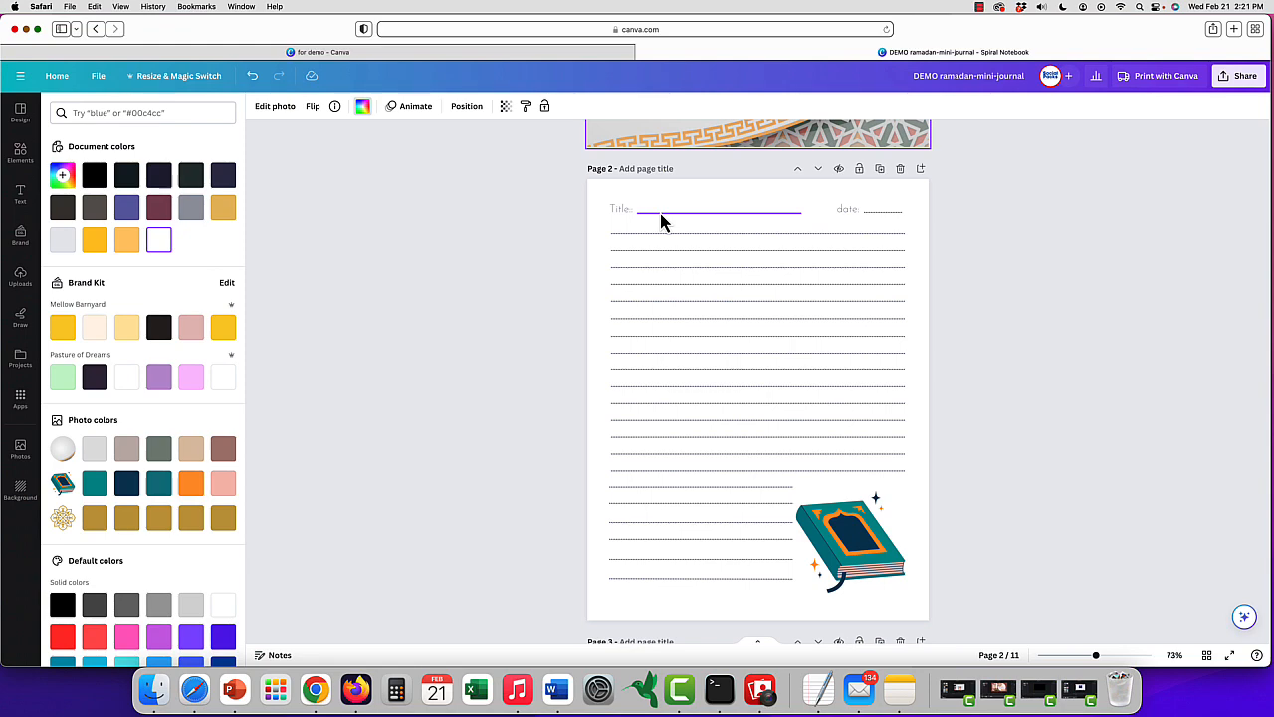
scroll(662, 221, down, 5)
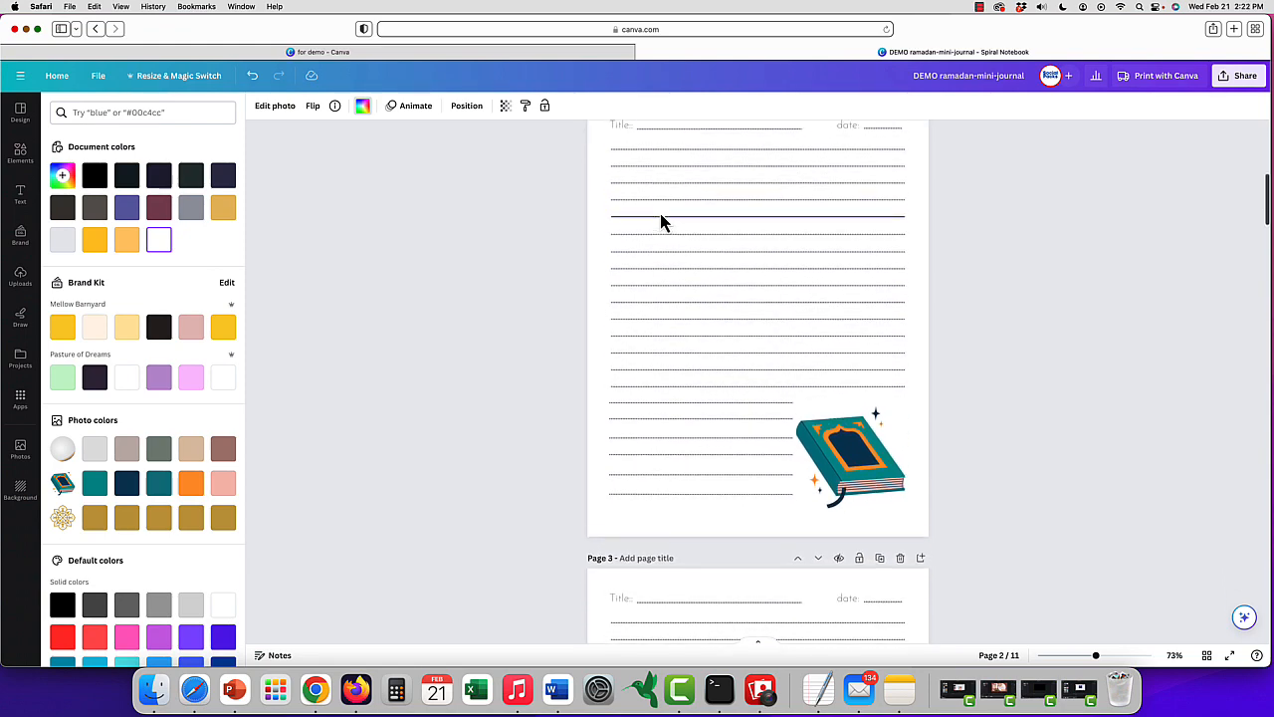
scroll(662, 221, down, 5)
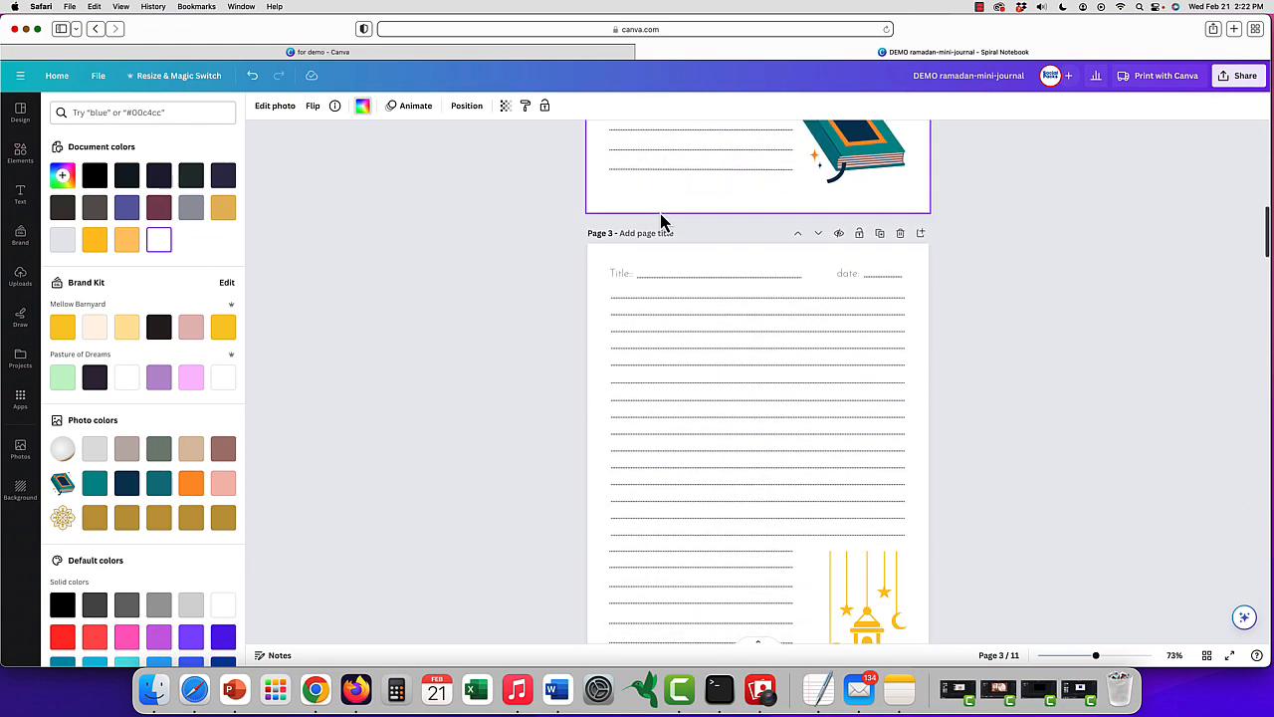
scroll(662, 221, down, 15)
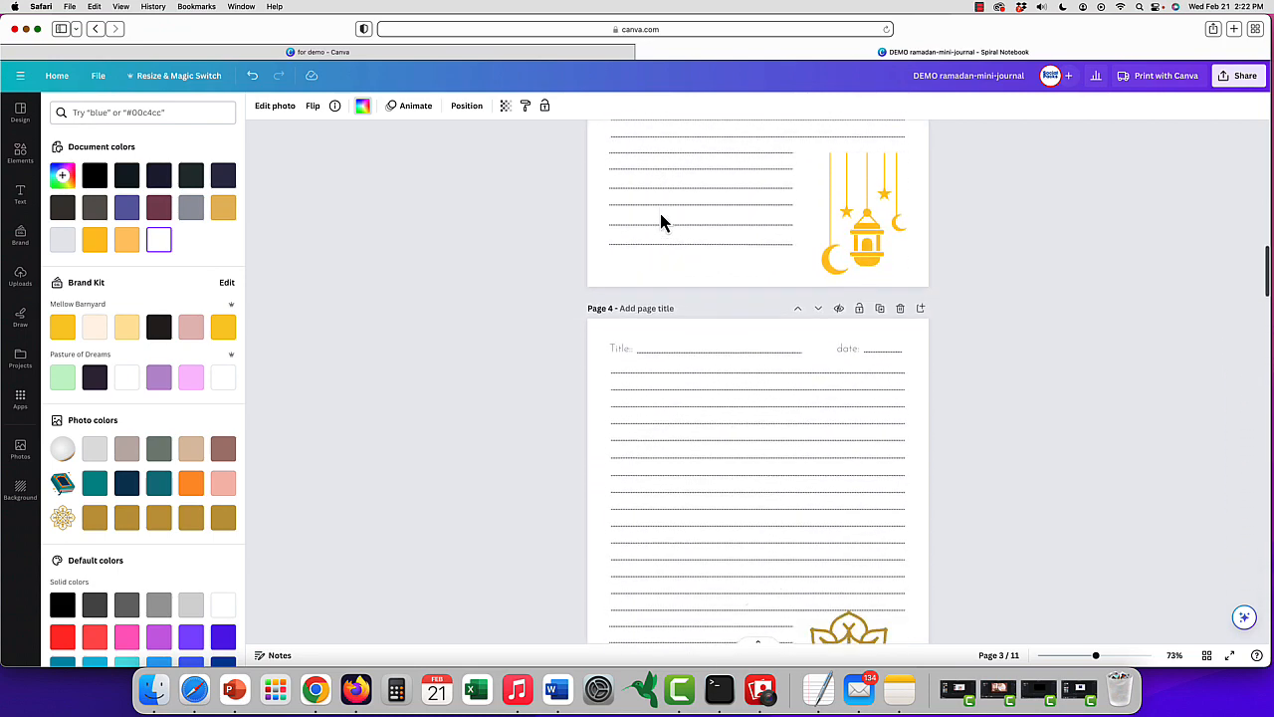
scroll(662, 221, down, 8)
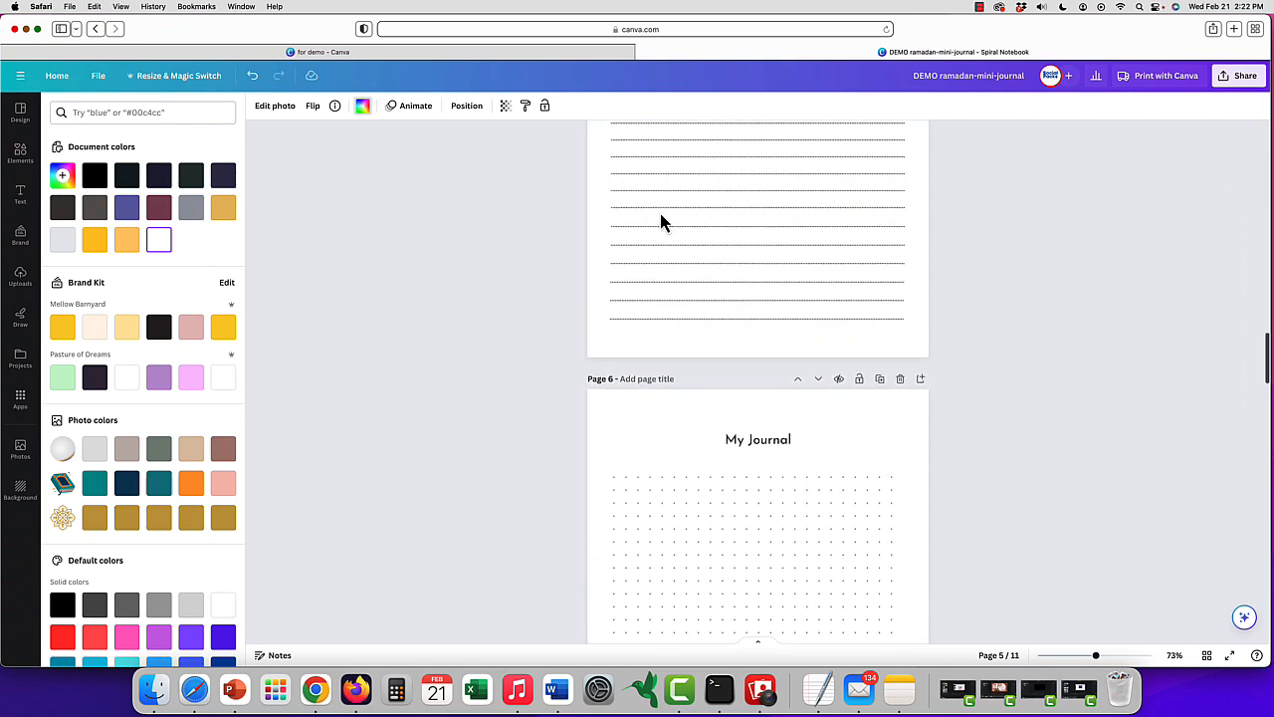
scroll(662, 221, down, 8)
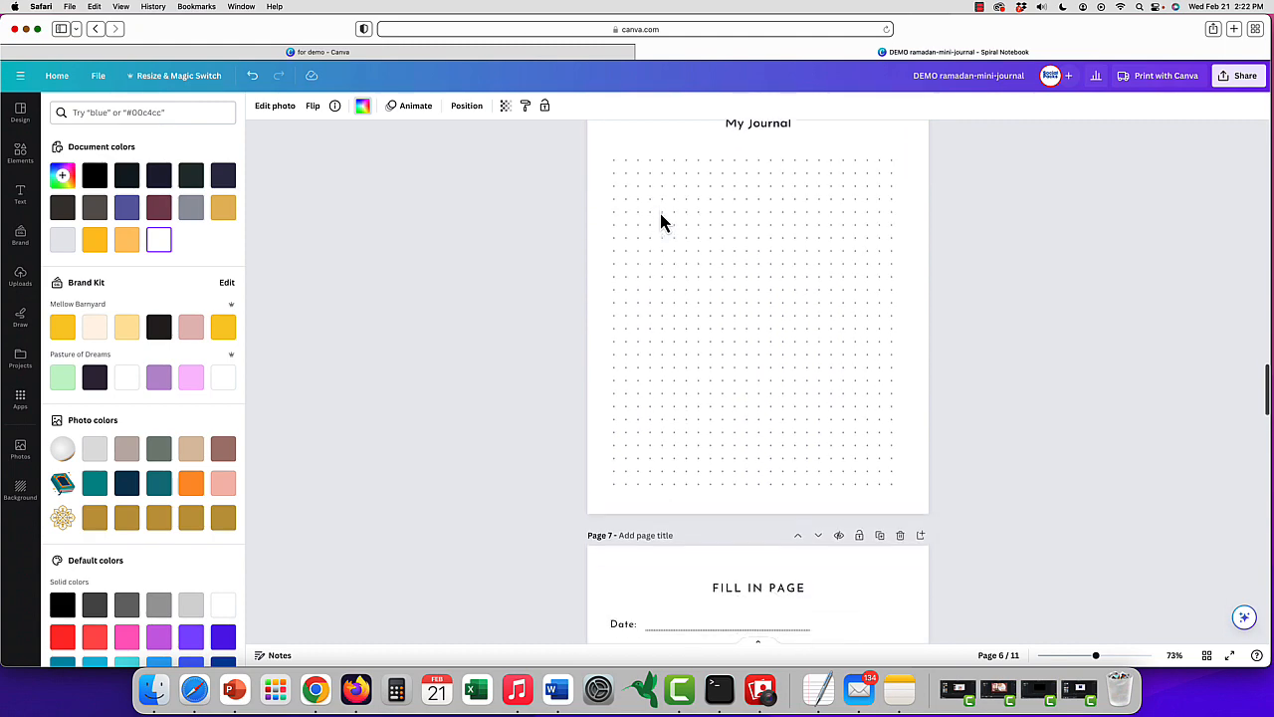
scroll(661, 214, down, 4)
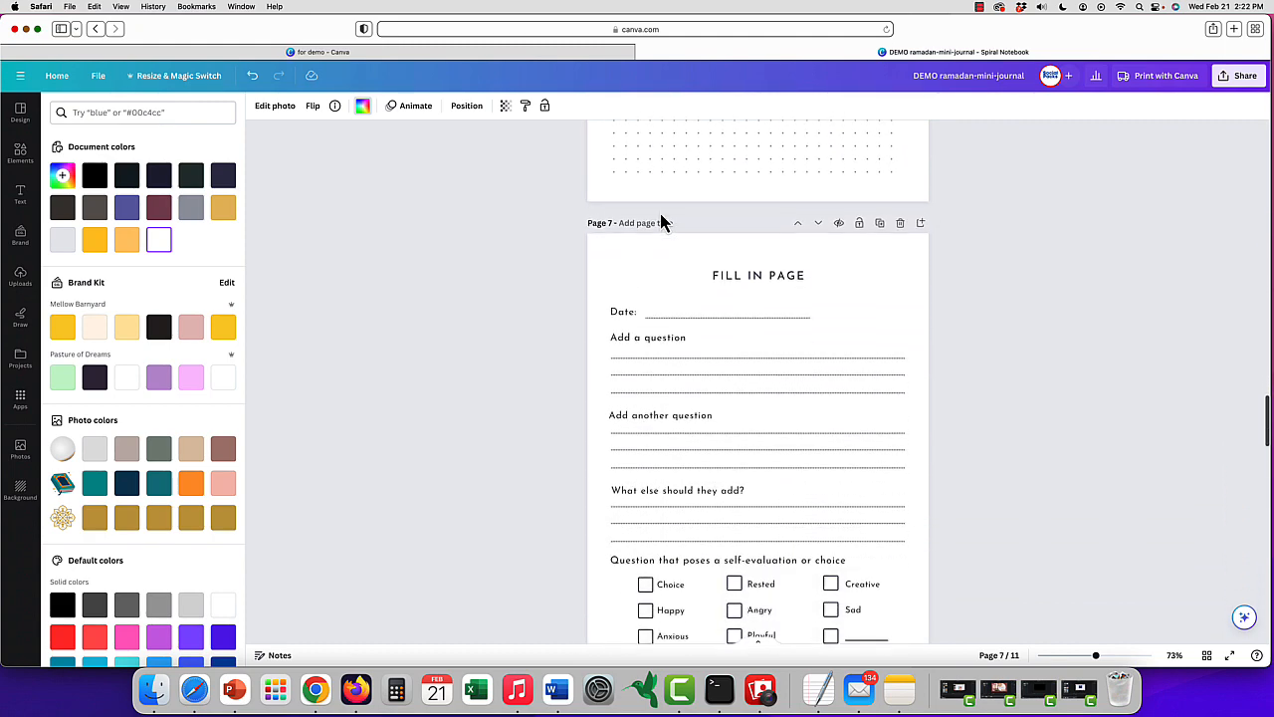
scroll(661, 221, down, 7)
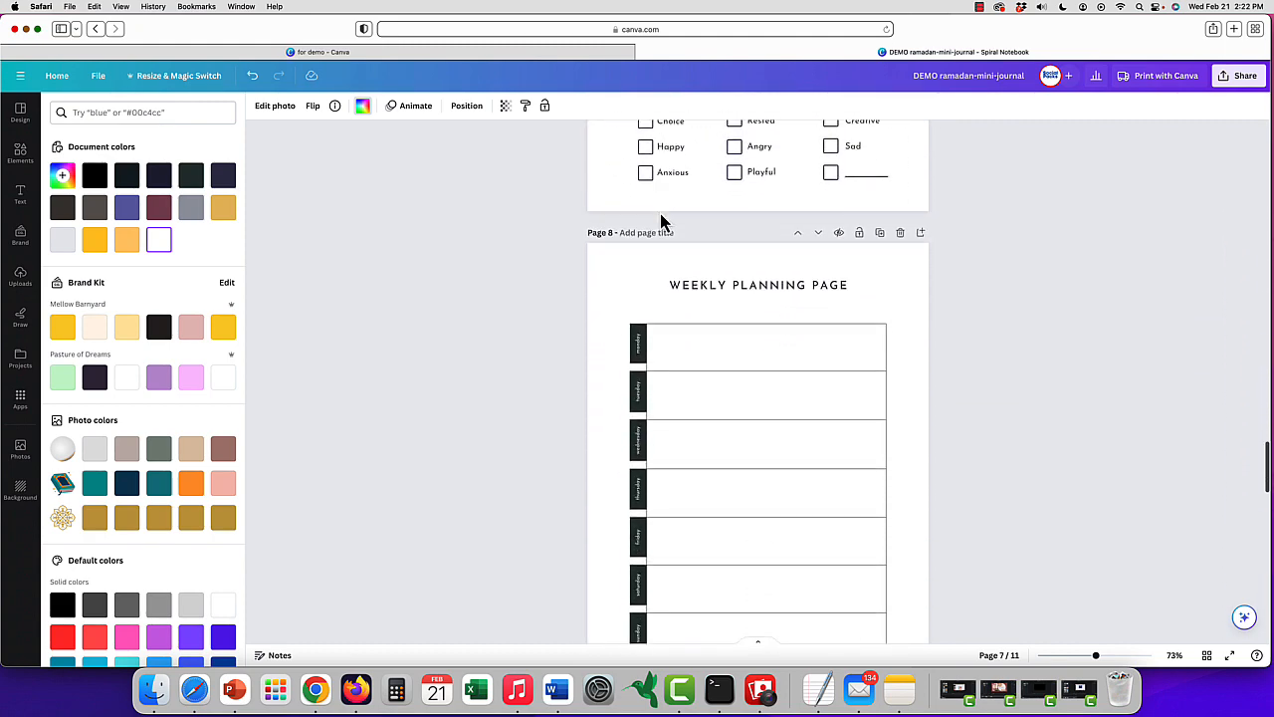
scroll(661, 221, up, 4)
scroll(660, 221, down, 15)
scroll(661, 221, down, 1)
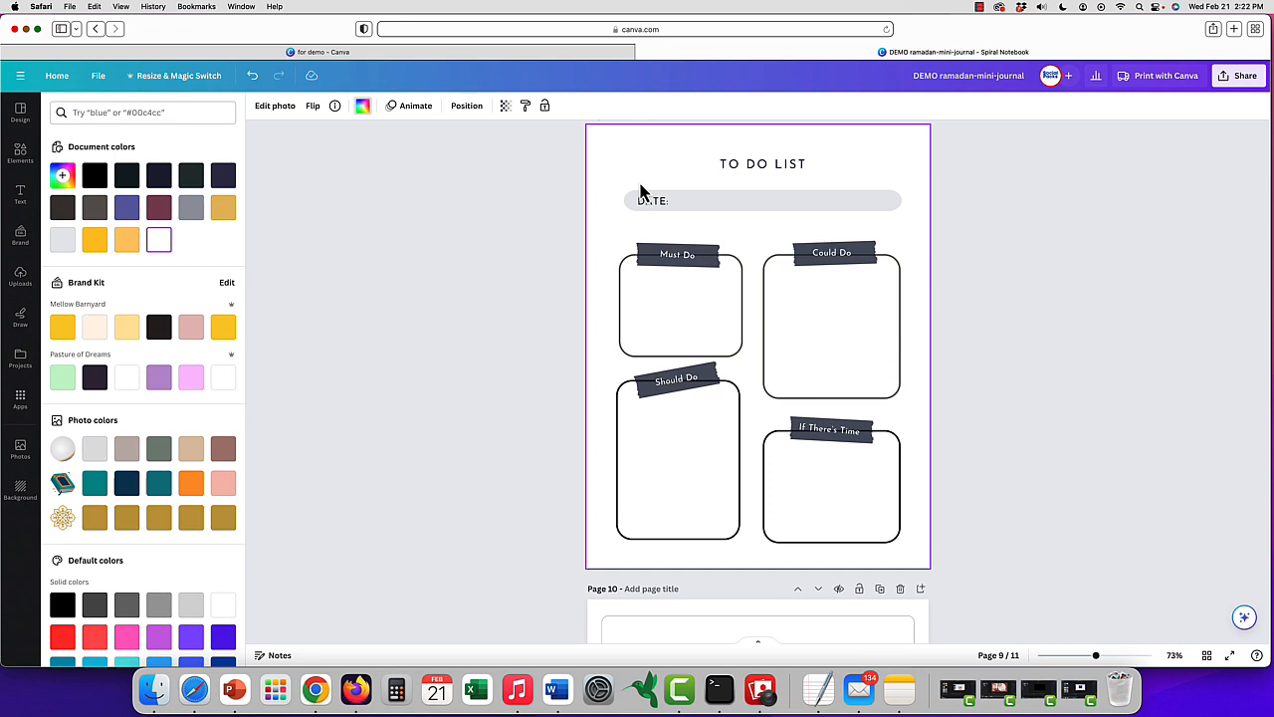
Replace the to-do list page's title with "RAMADAN GOALS"
click(786, 165)
double_click(786, 165)
text(RA)
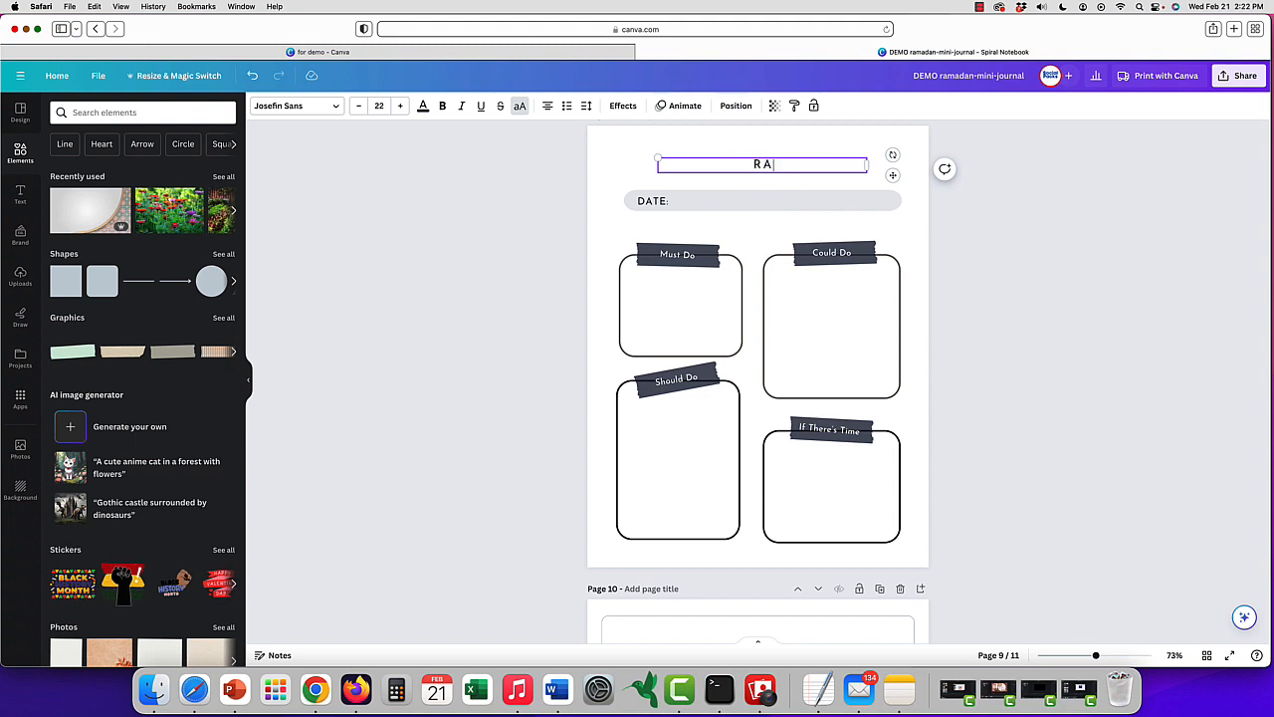
text(MADAN GOALS)
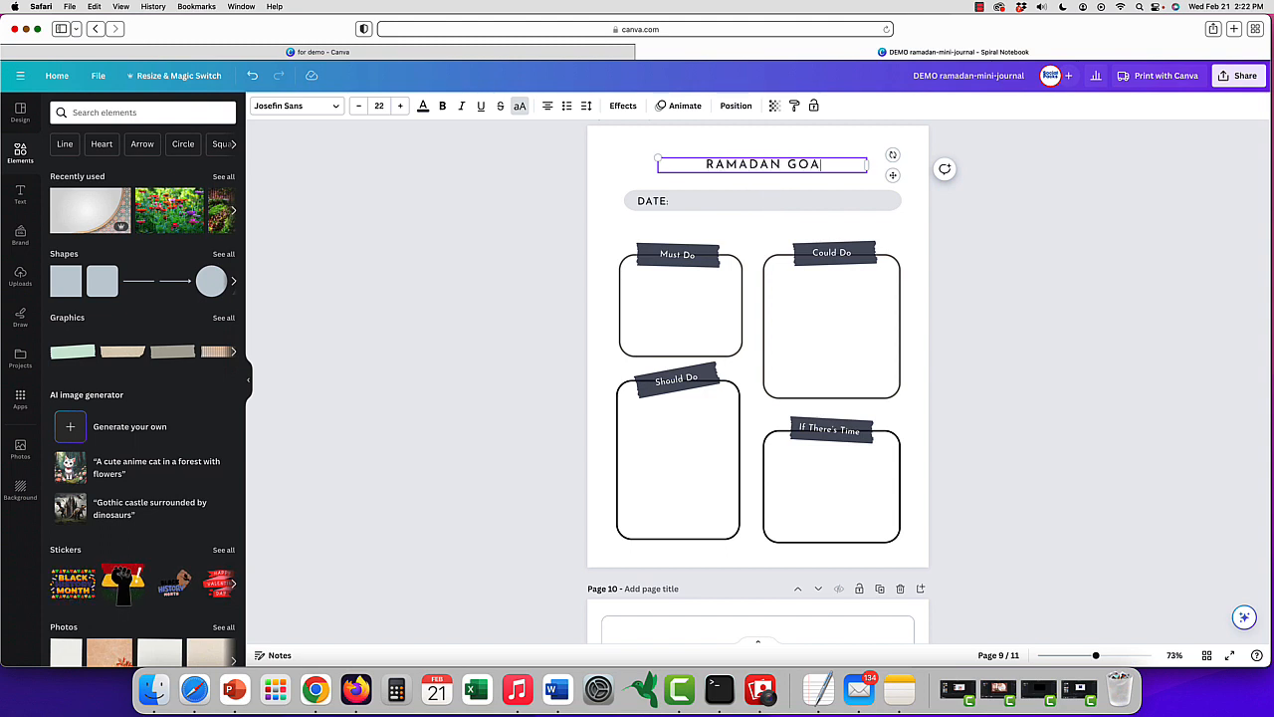
Change the "Must Do" label on the goals page to "Prayer & Quran"
click(678, 255)
double_click(678, 255)
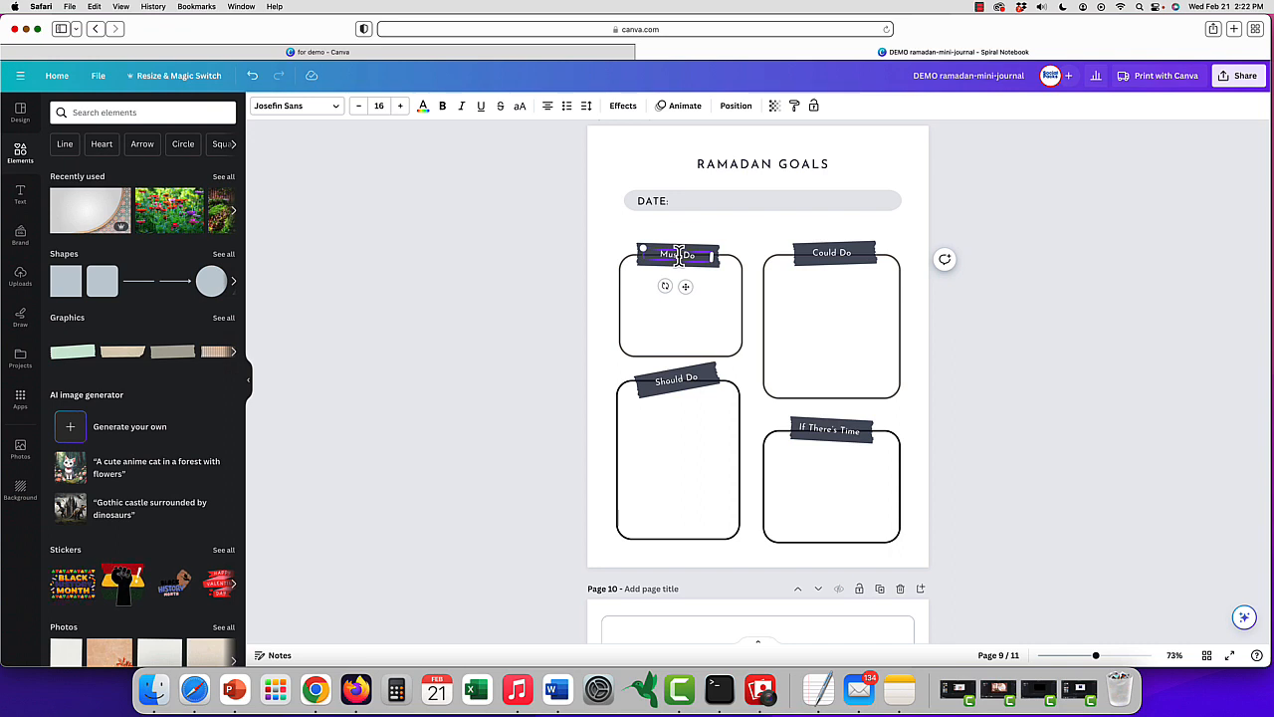
text(Fami)
key(BackSpace)
key(BackSpace)
key(BackSpace)
key(BackSpace)
text(Pro)
text(yer & Quran)
Change the "Could Do" label on the goals page to "Family"
click(870, 251)
click(874, 253)
text(famiky)
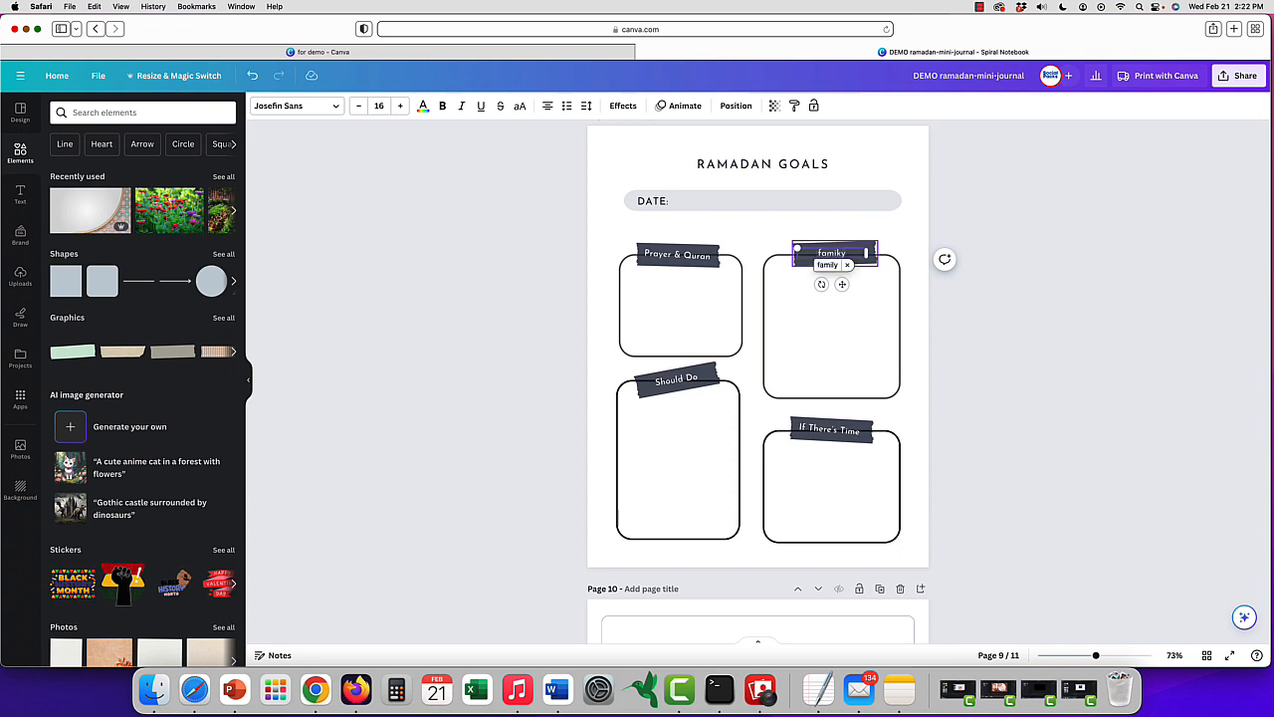
key(BackSpace)
key(BackSpace)
key(BackSpace)
text(Family)
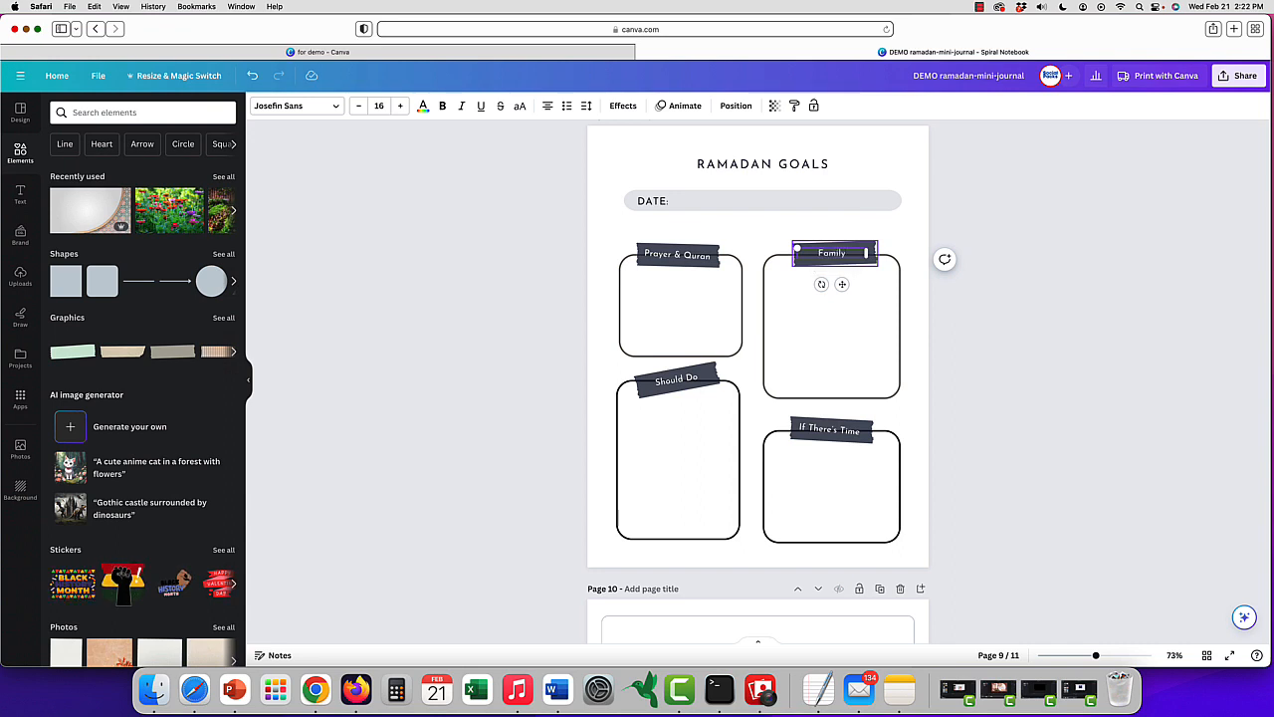
Change the "Should Do" label to "Zakat" and the "If There's Time" label to "Spiritual"
click(677, 379)
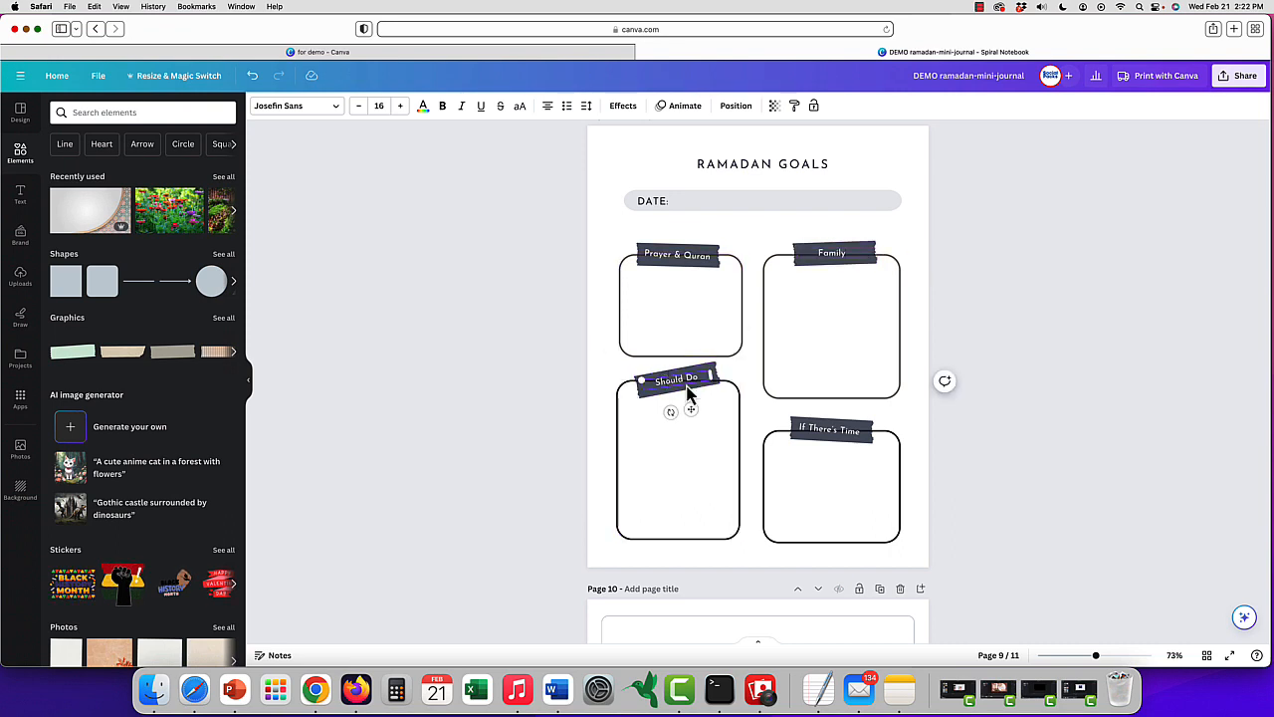
text(zakat)
double_click(832, 430)
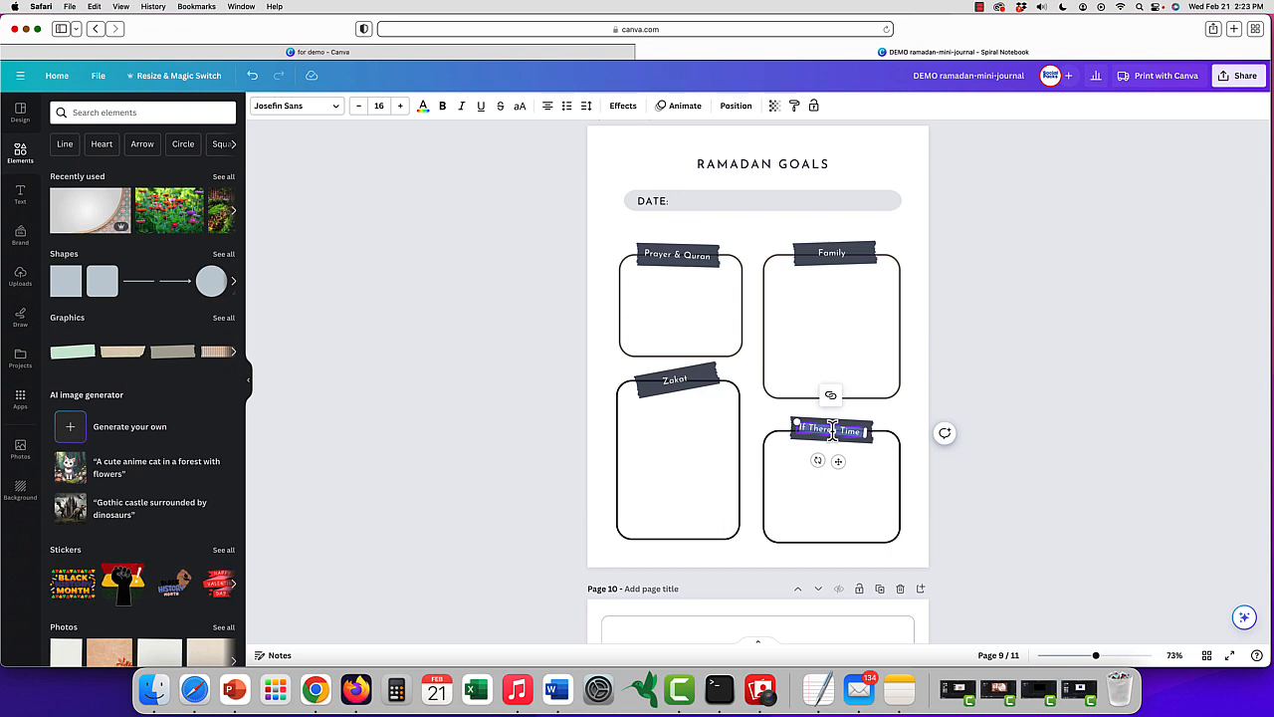
text(Spiritual)
click(753, 366)
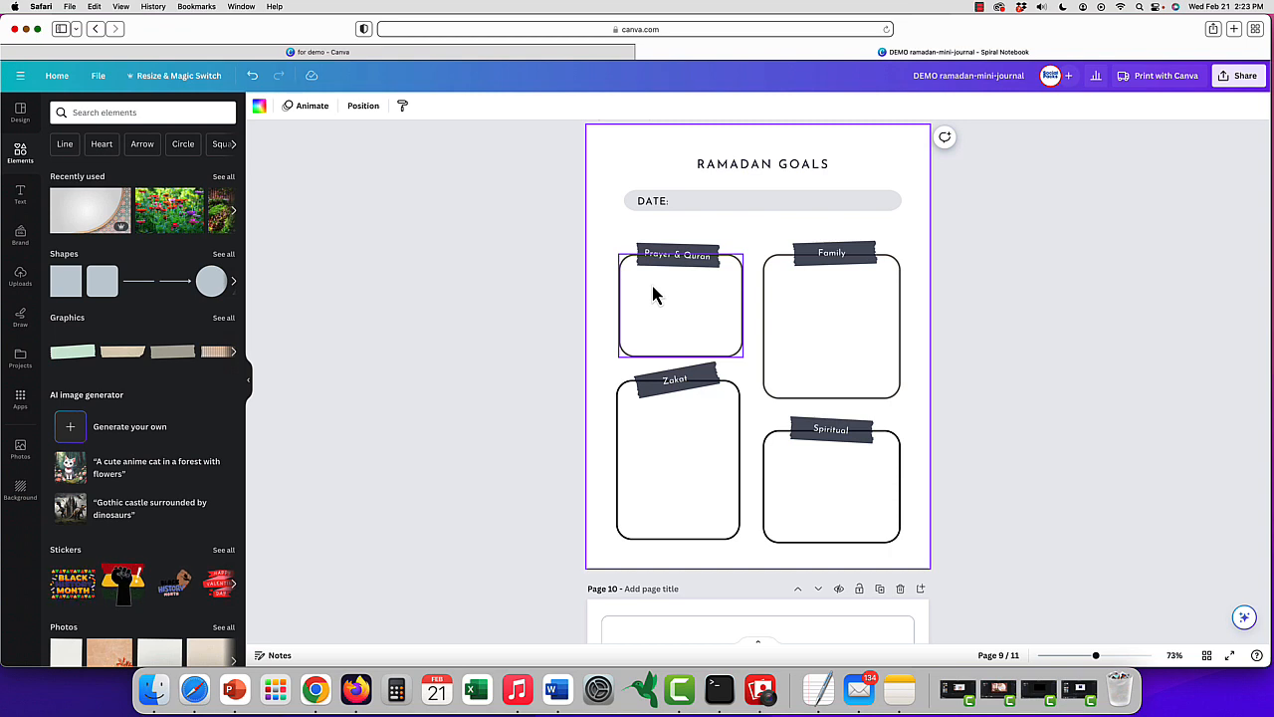
Replace "PLANNING" with "REFLECTIONS" in the weekly page's title so it reads "WEEKLY REFLECTIONS PAGE"
scroll(652, 295, up, 10)
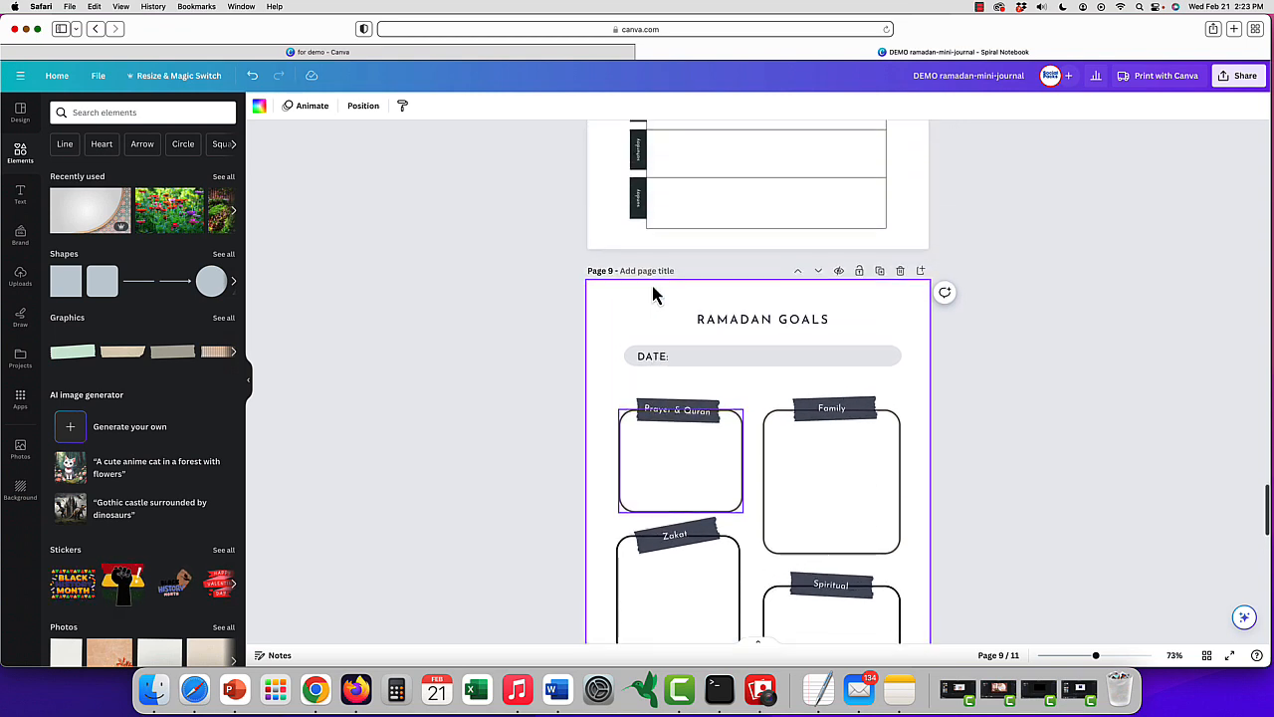
scroll(697, 279, down, 1)
click(797, 260)
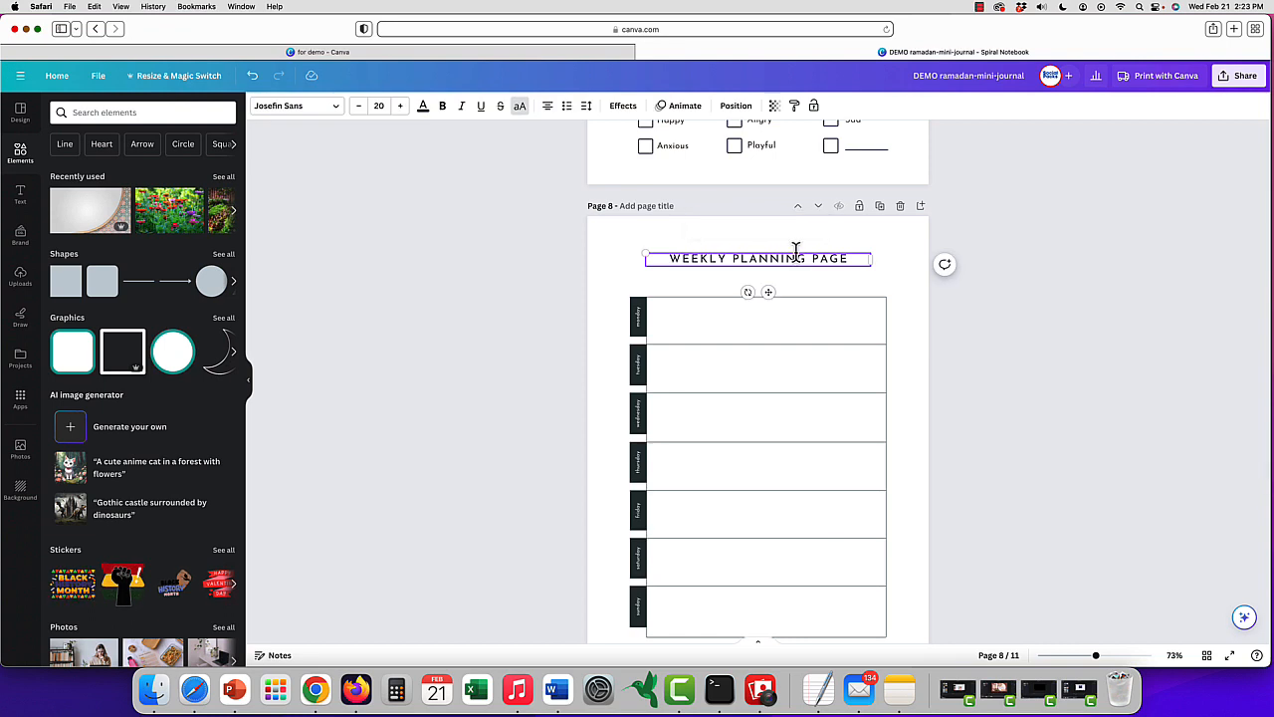
double_click(796, 253)
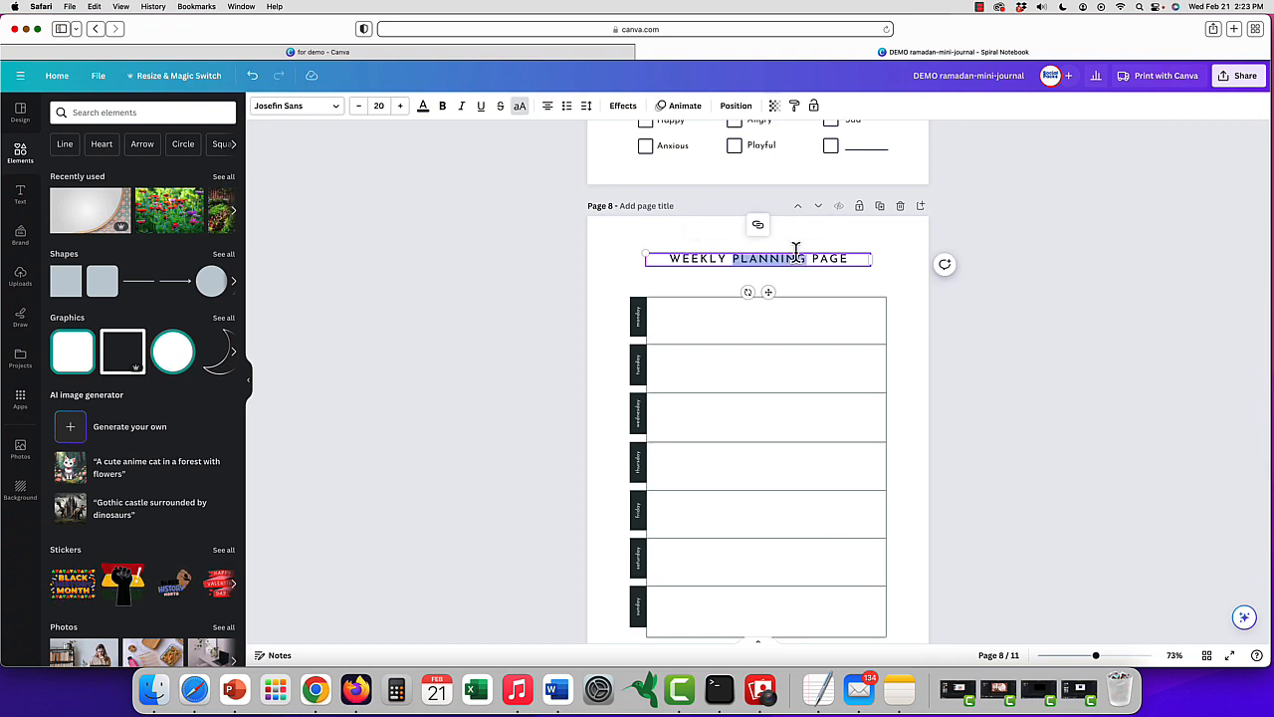
click(799, 255)
drag(801, 254, 738, 258)
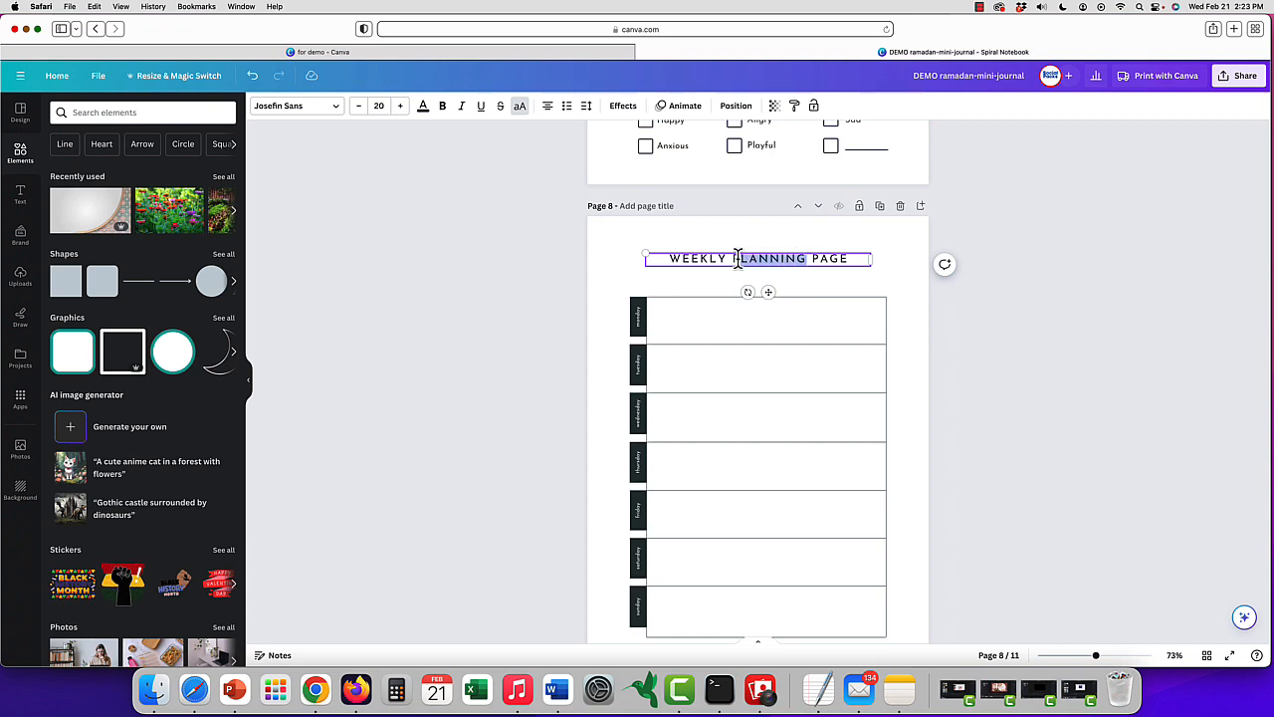
text(REFE)
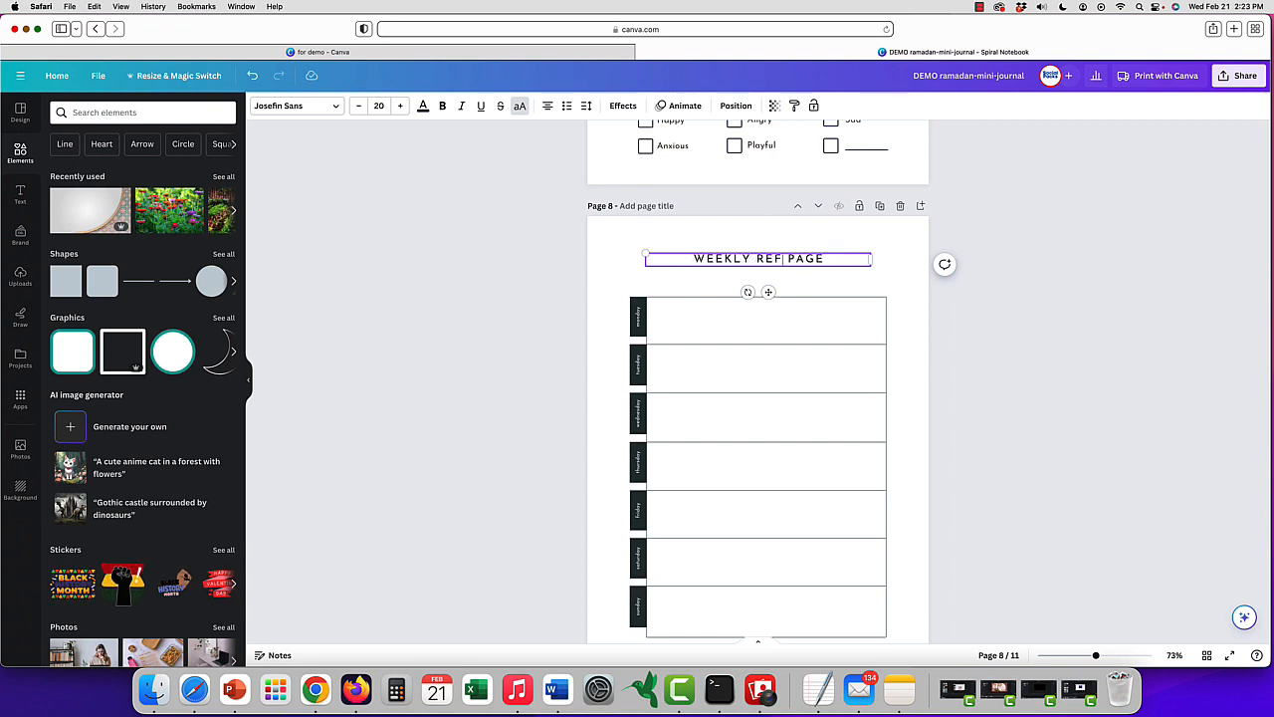
text(LECTIONS)
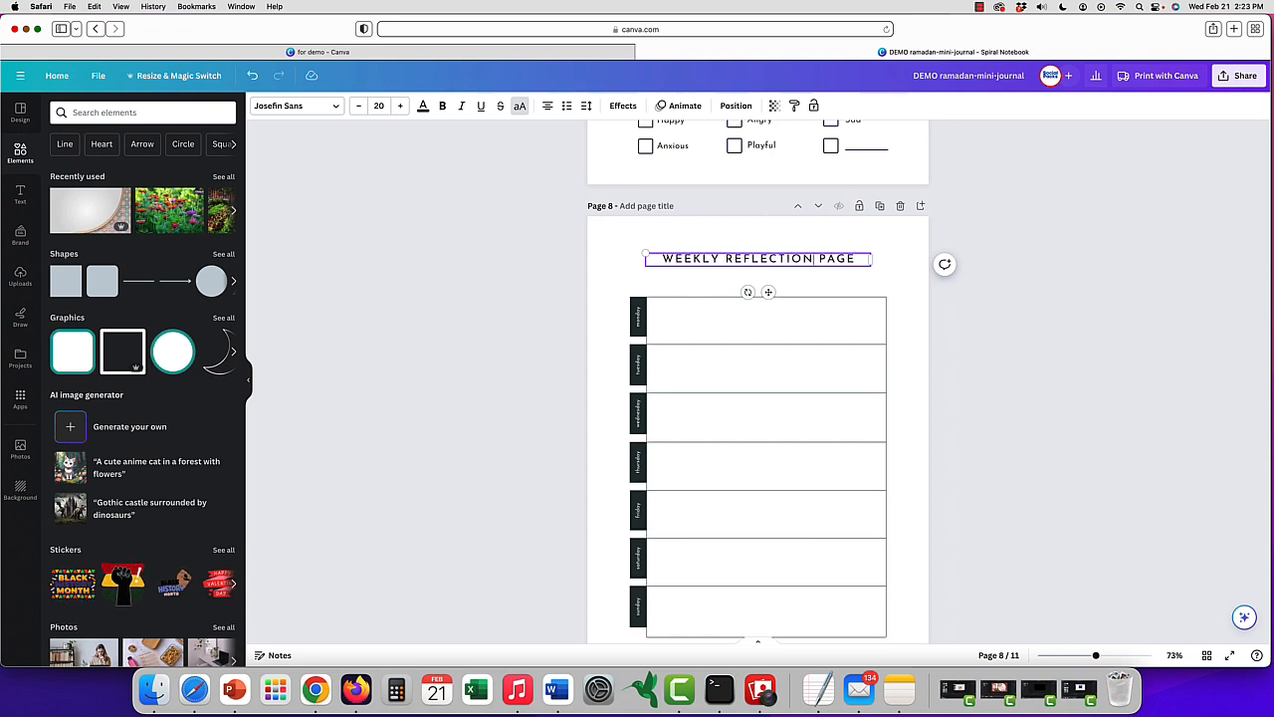
click(699, 275)
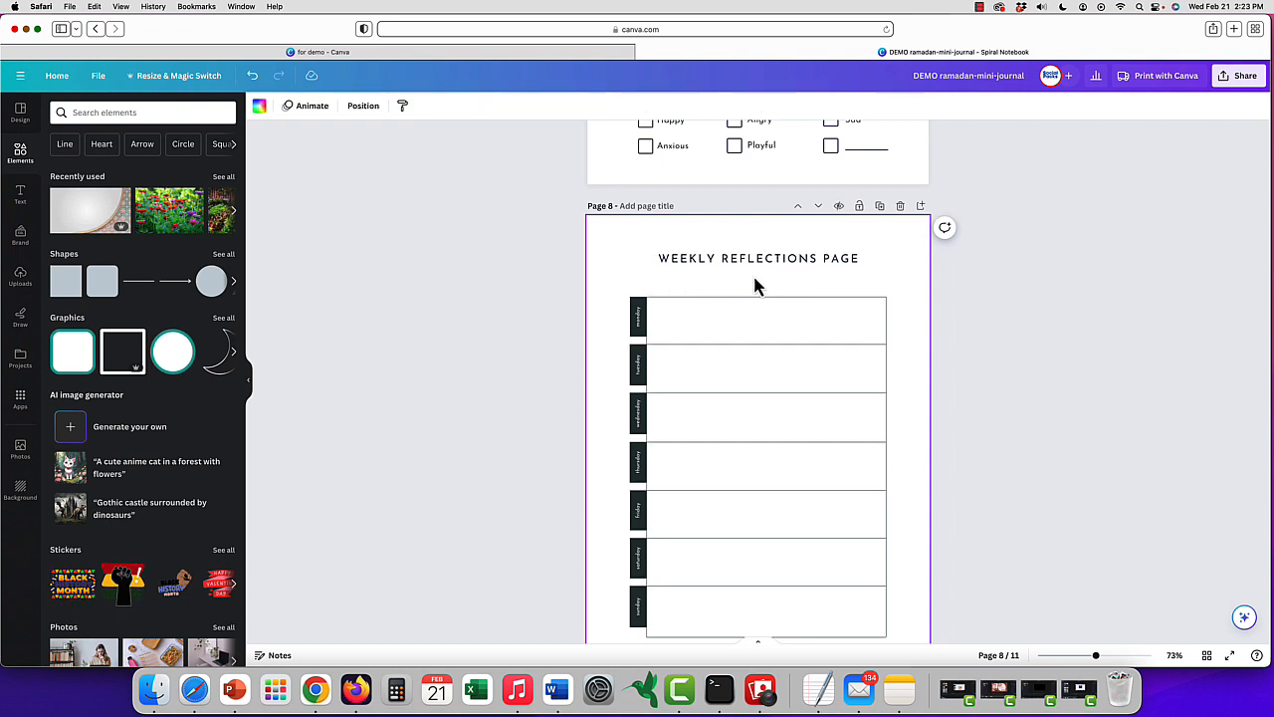
Move the Ramadan Goals page up one position, ahead of the Weekly Reflections page
scroll(754, 281, down, 3)
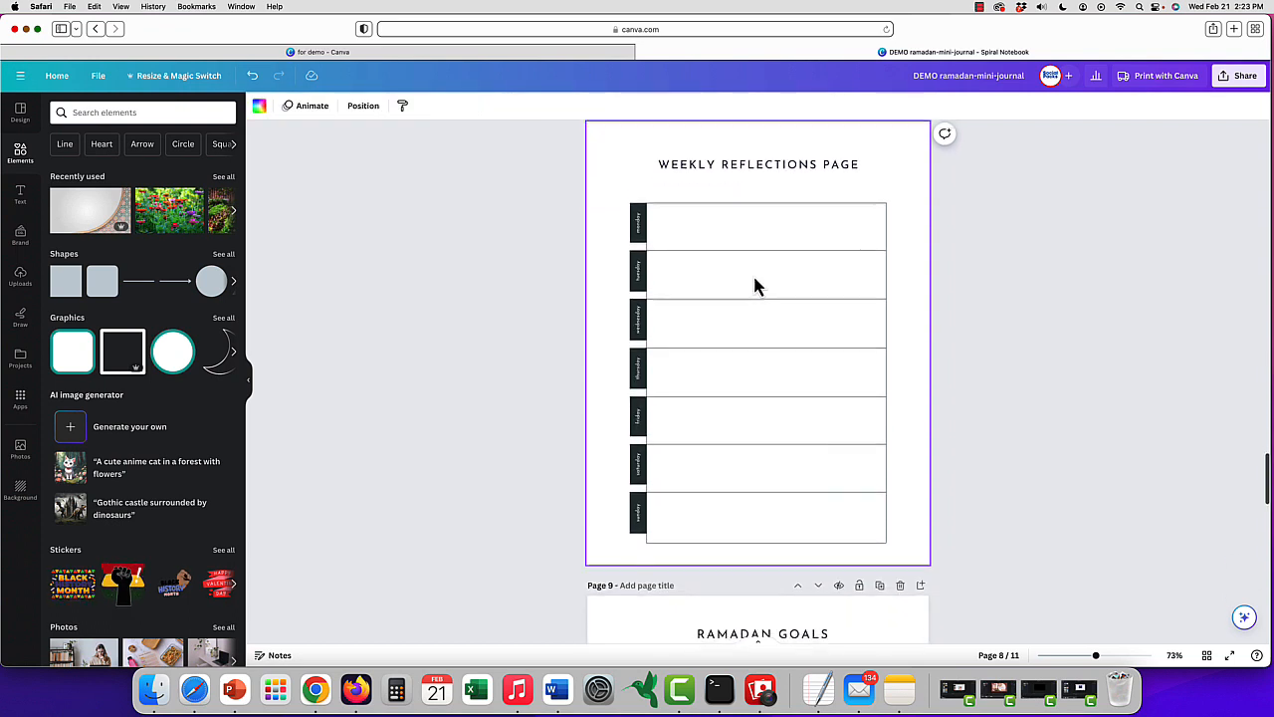
click(798, 542)
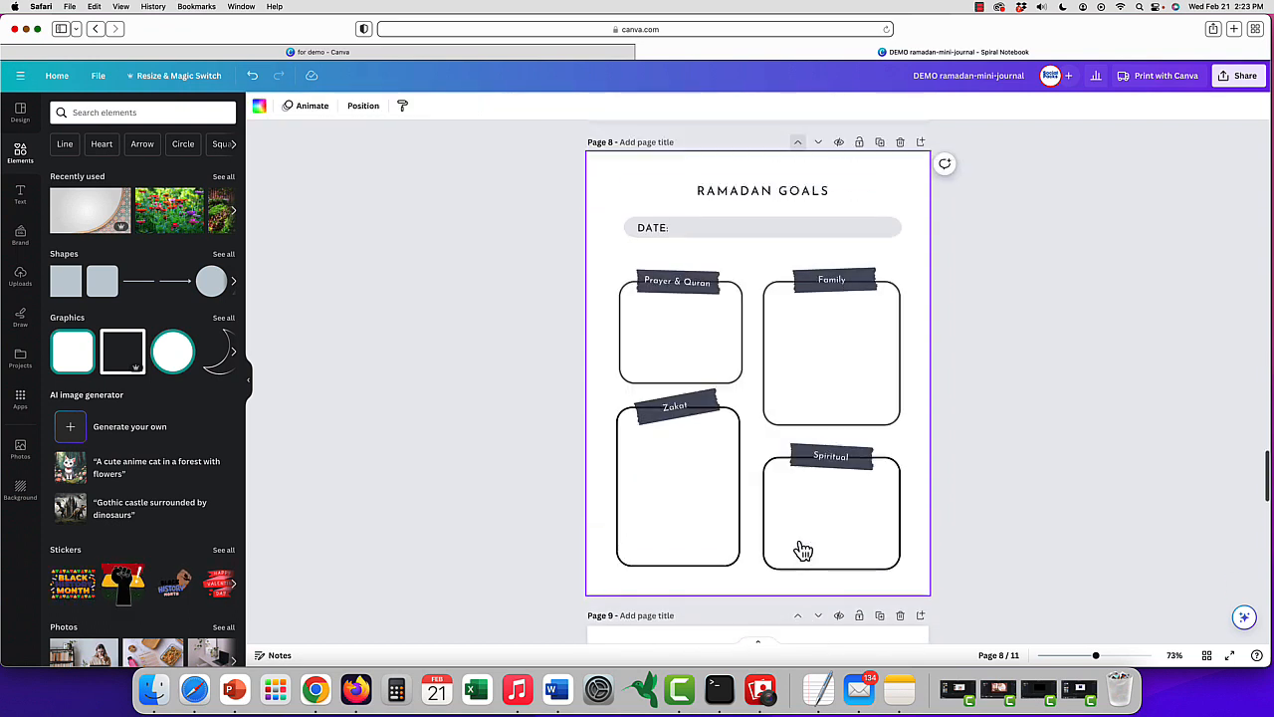
scroll(803, 398, down, 5)
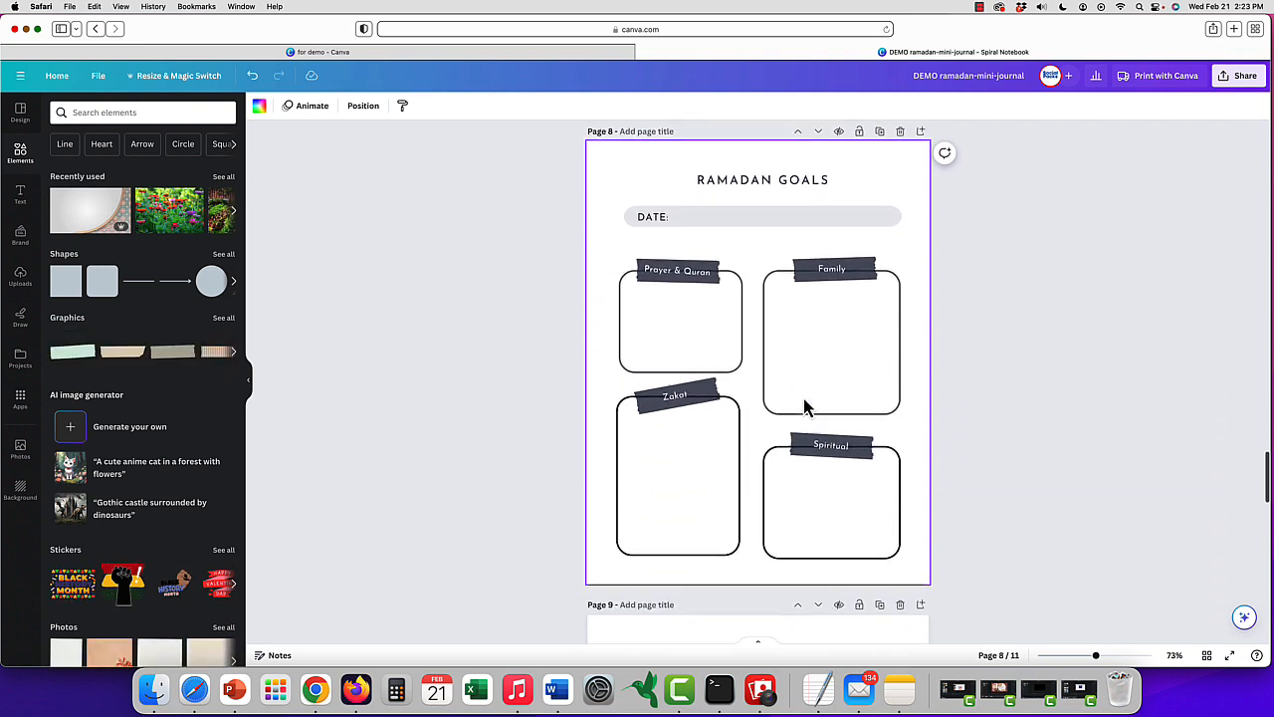
Review the reordered goals and weekly reflections pages, the earlier journal pages and the fill-in page's questions
scroll(804, 405, down, 2)
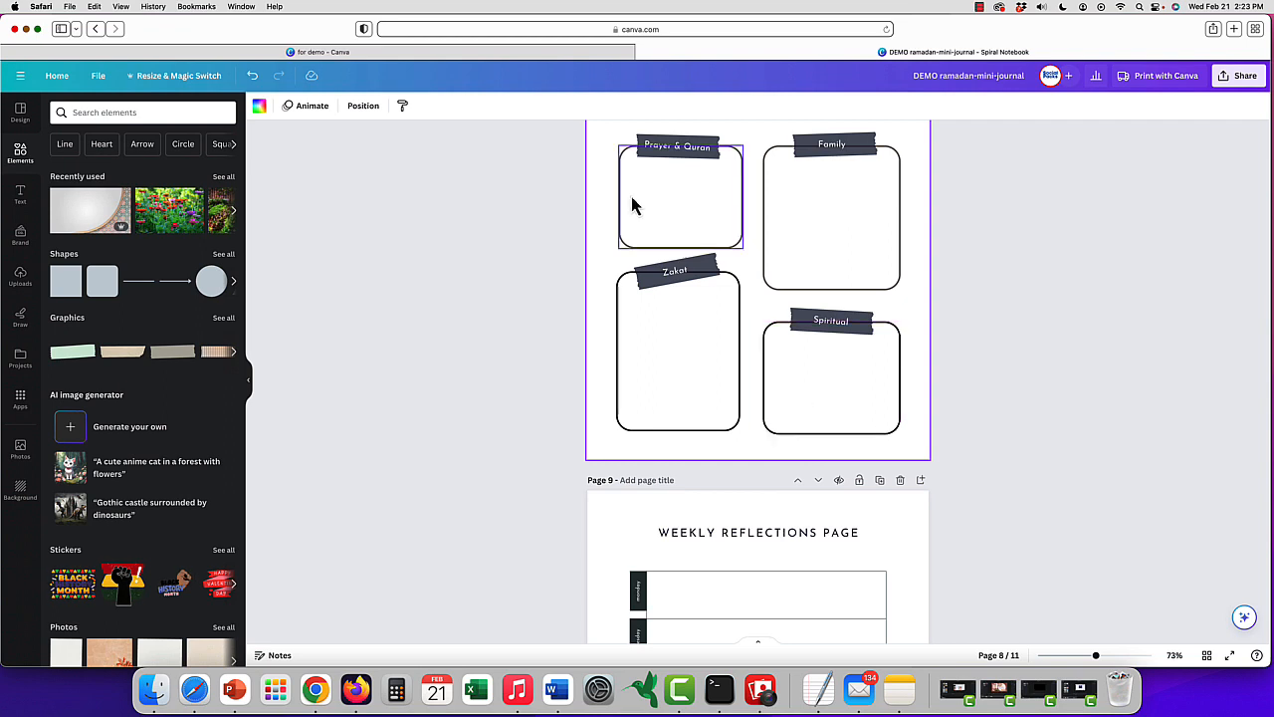
scroll(691, 185, down, 1)
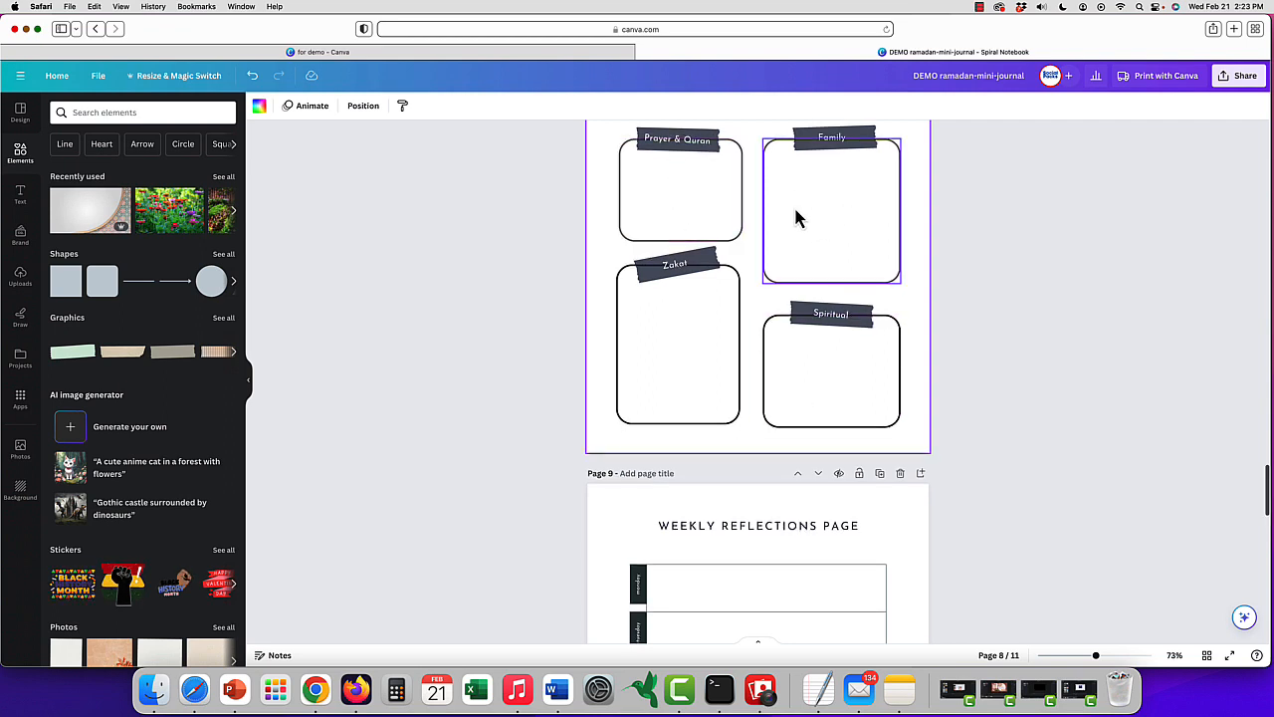
scroll(794, 209, down, 3)
scroll(798, 225, down, 1)
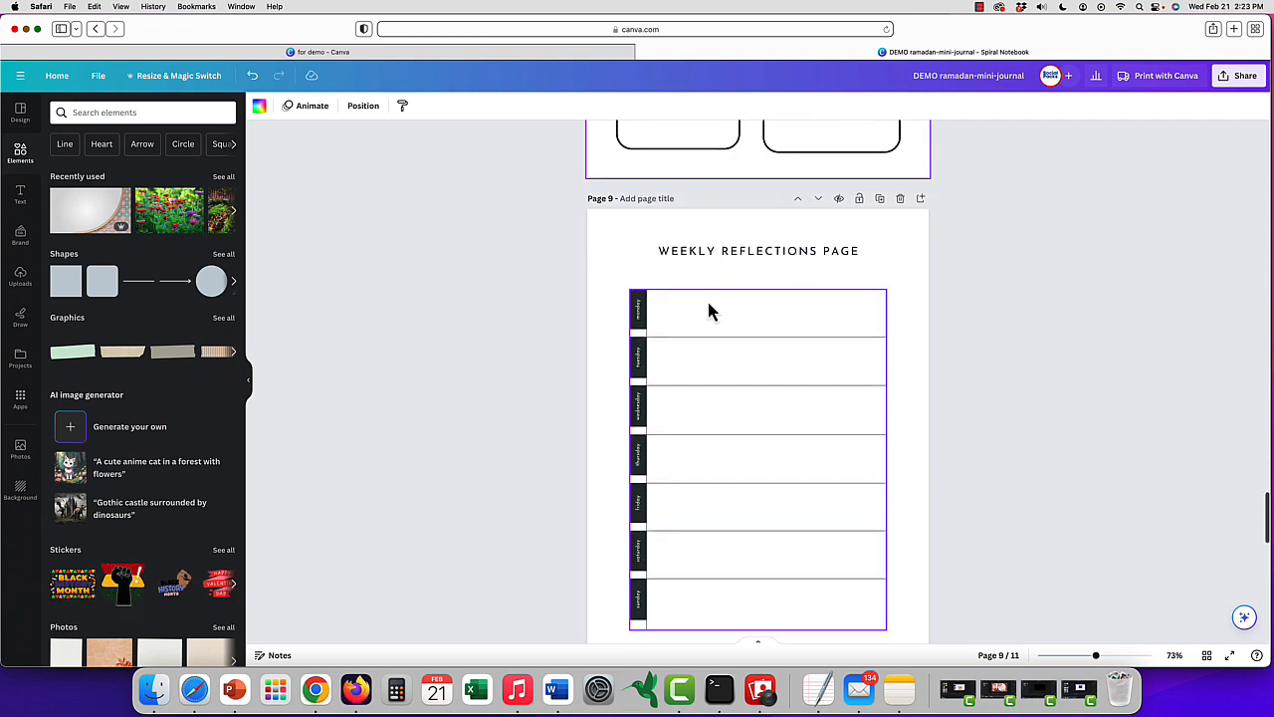
scroll(708, 310, down, 1)
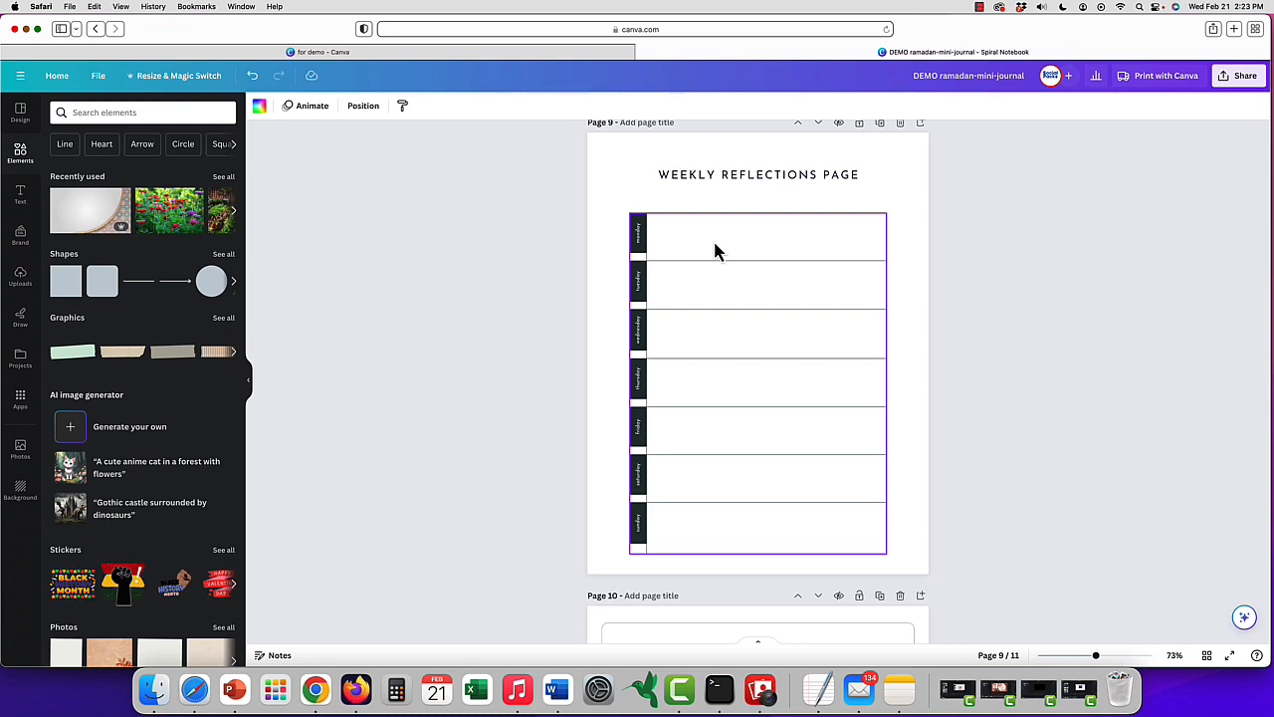
scroll(714, 243, up, 20)
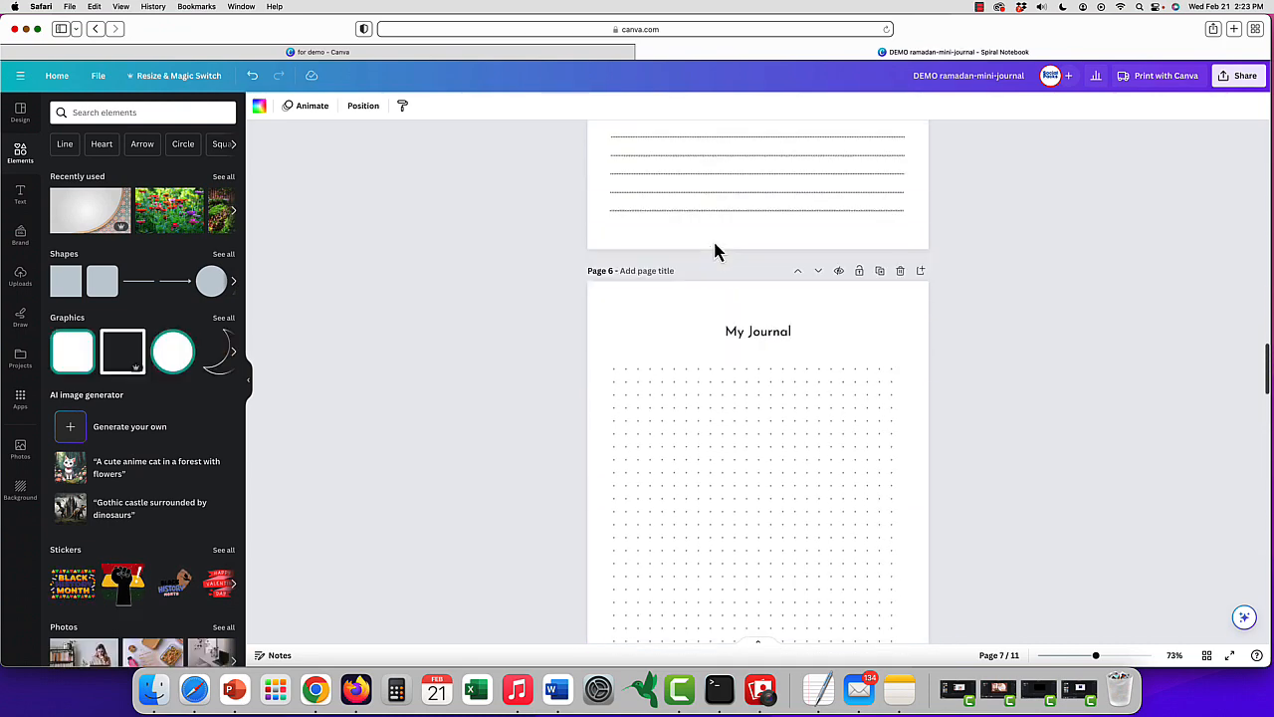
scroll(715, 245, up, 8)
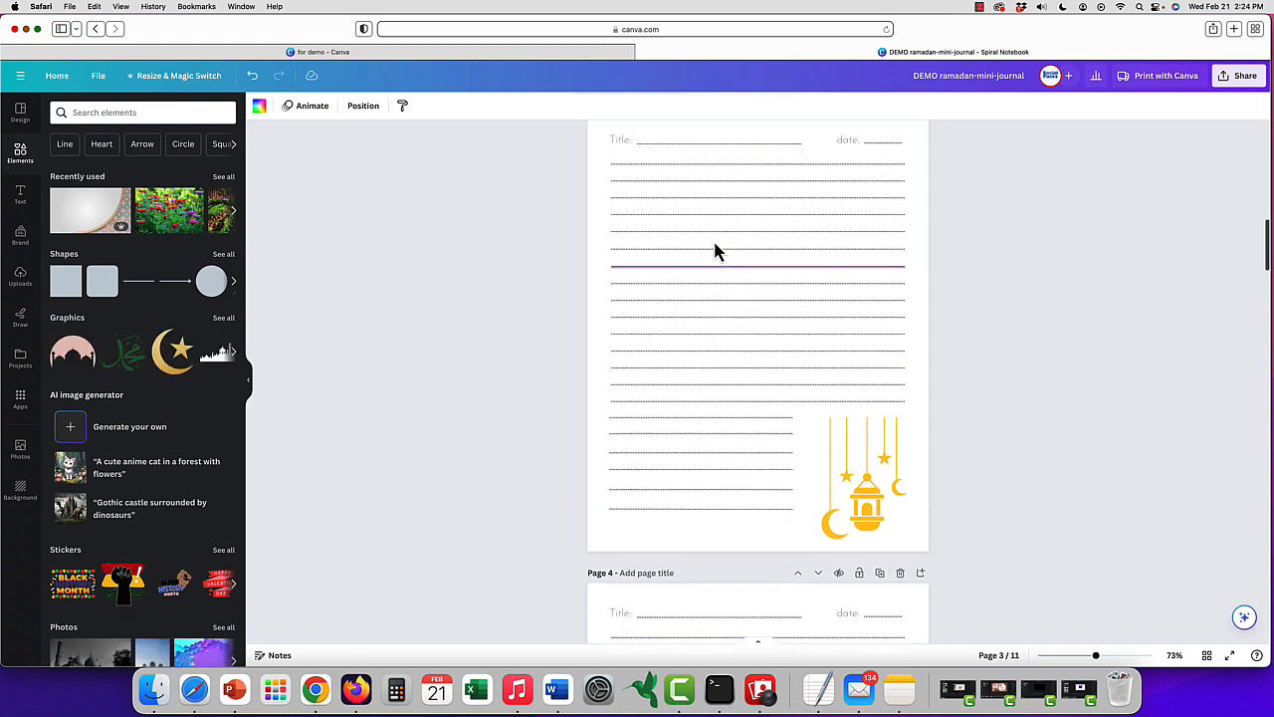
scroll(714, 251, up, 3)
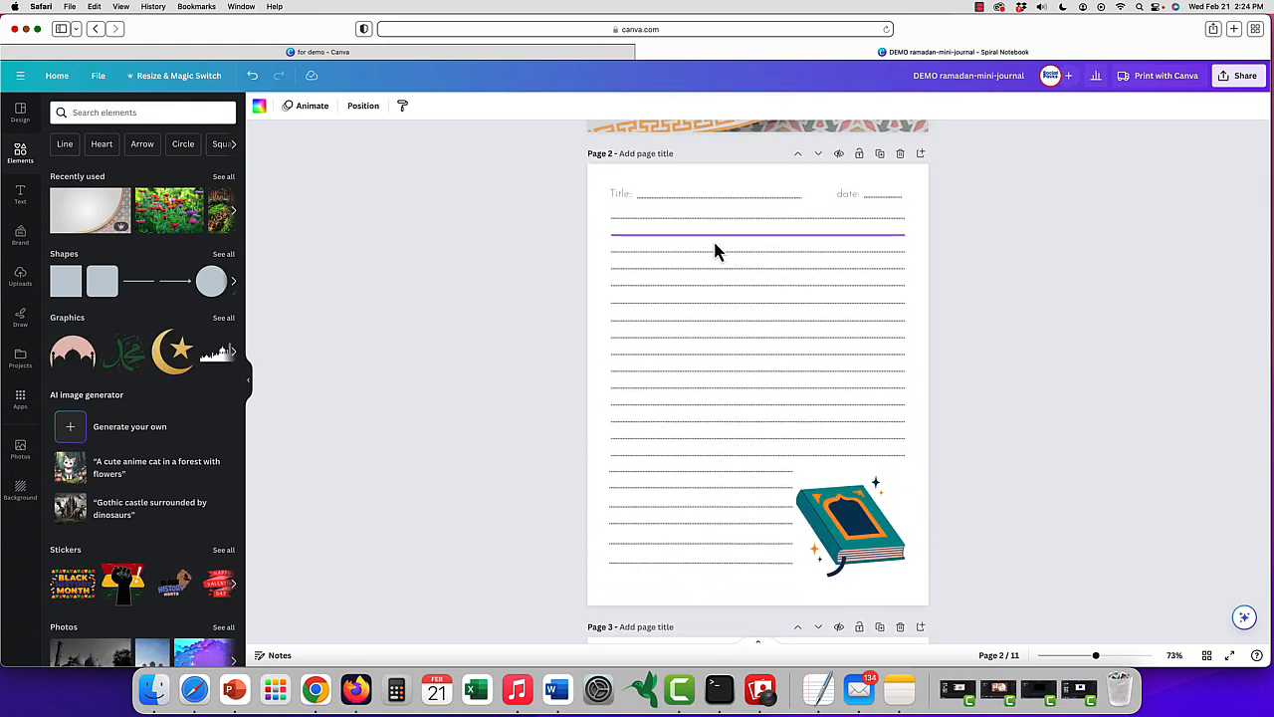
scroll(715, 248, down, 6)
scroll(715, 251, down, 7)
scroll(715, 251, down, 7)
scroll(714, 250, down, 15)
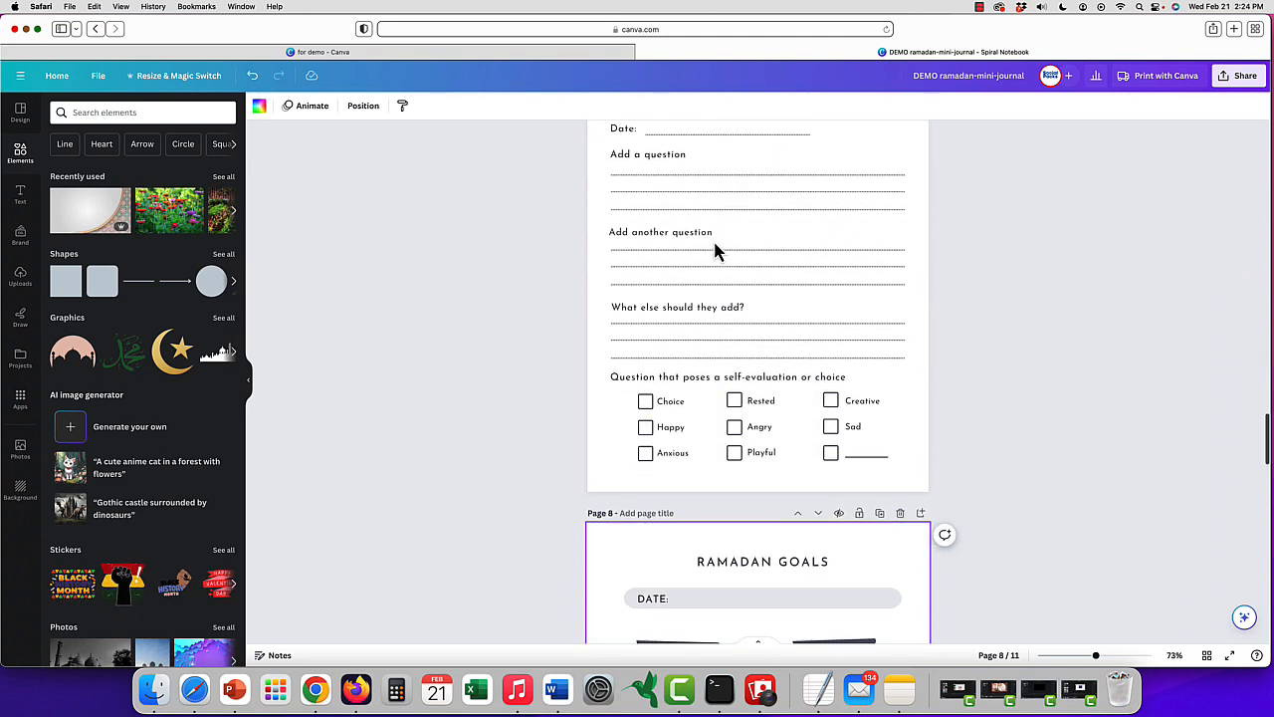
scroll(714, 251, down, 2)
scroll(715, 251, down, 1)
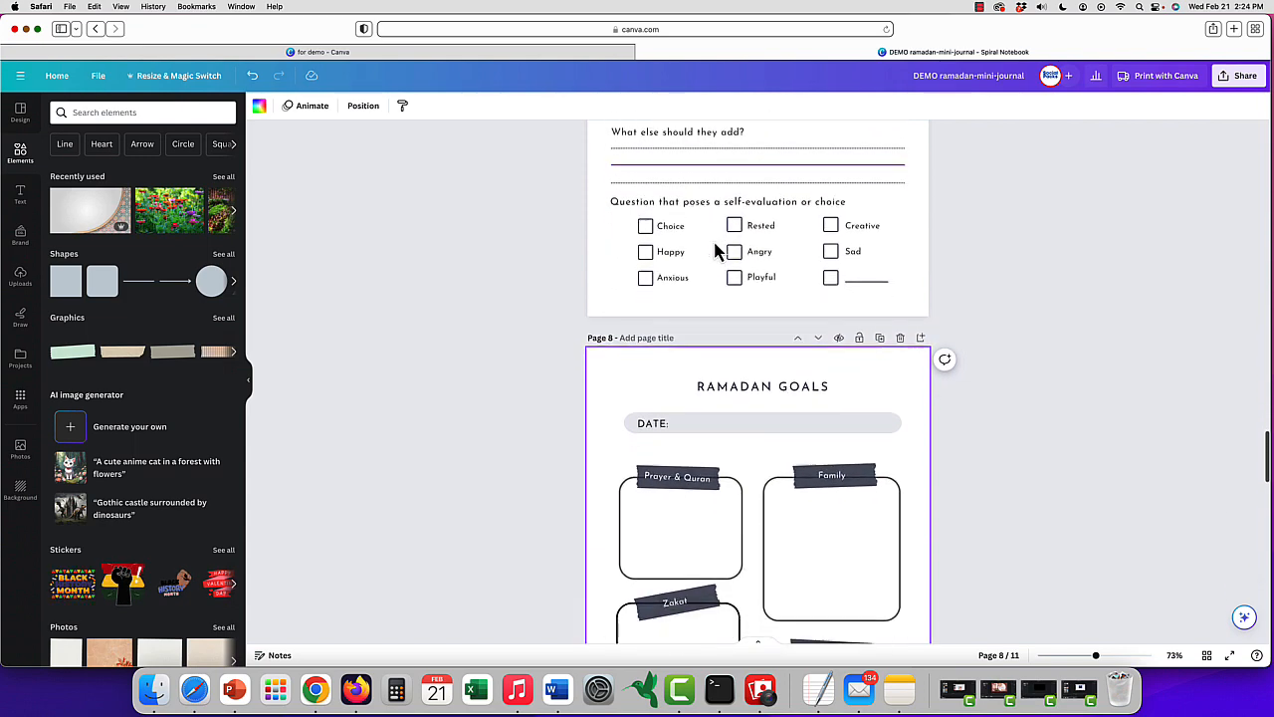
scroll(715, 251, down, 1)
scroll(715, 251, down, 2)
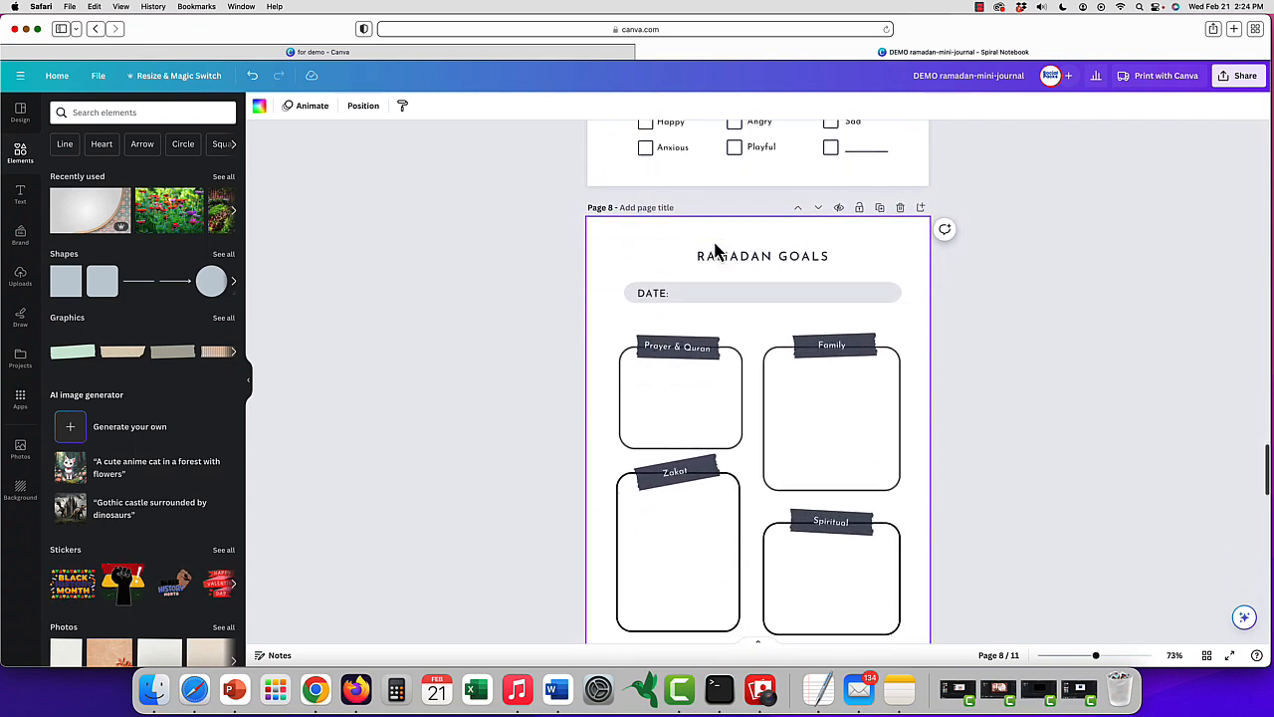